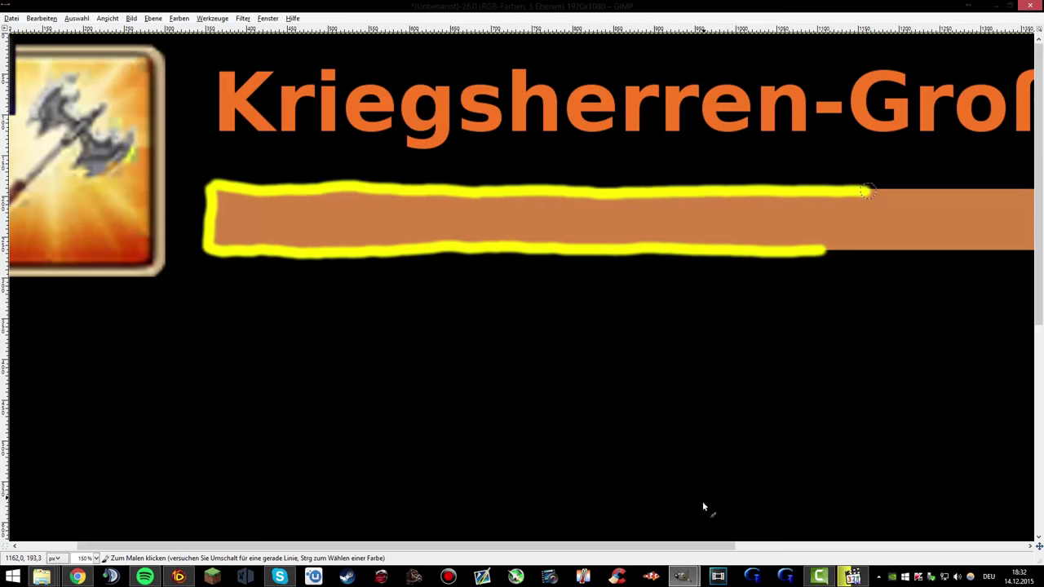
scroll(842, 528, right, 5)
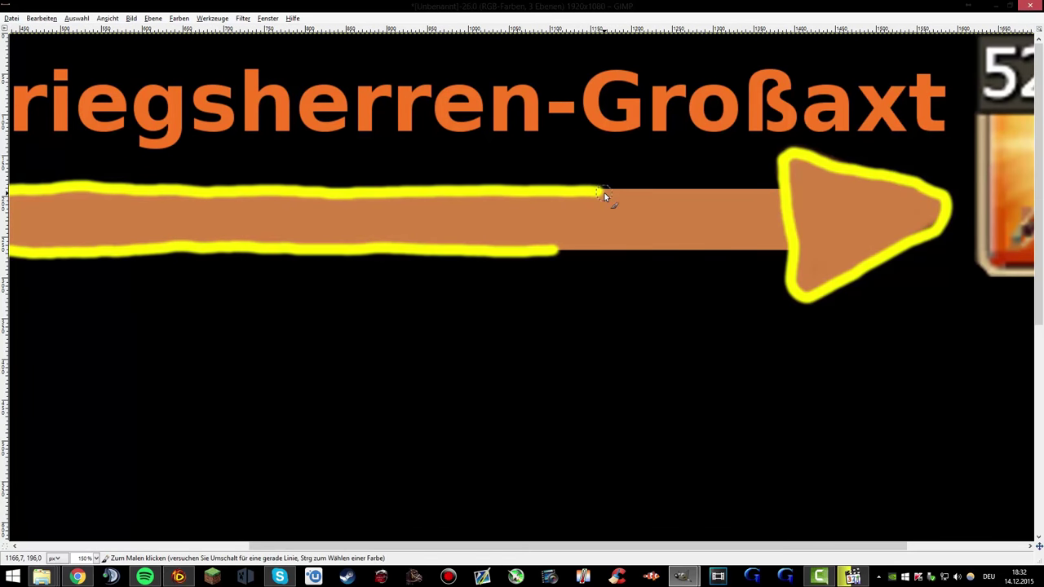
drag(604, 193, 616, 195)
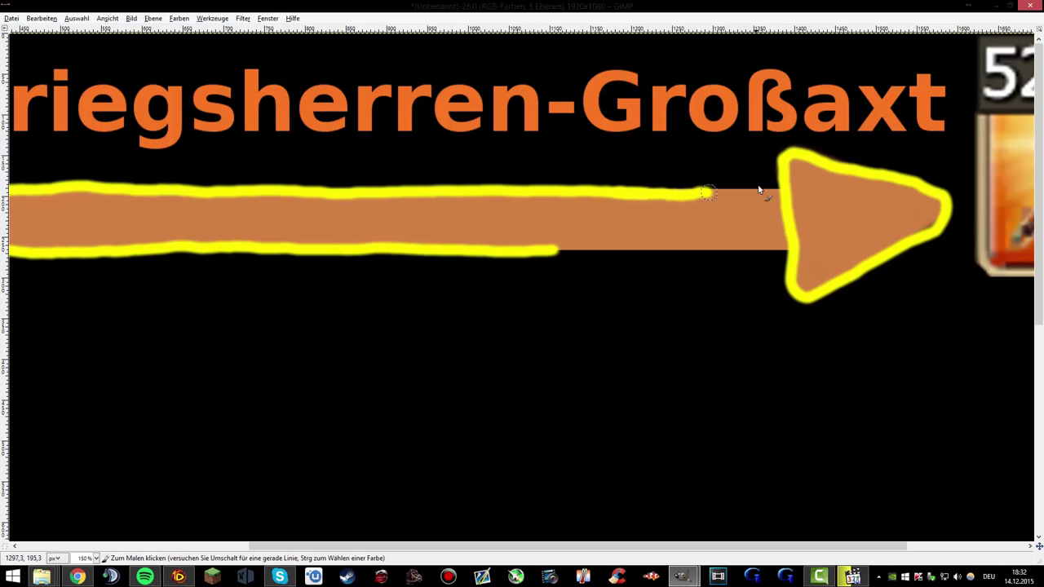
drag(789, 191, 740, 191)
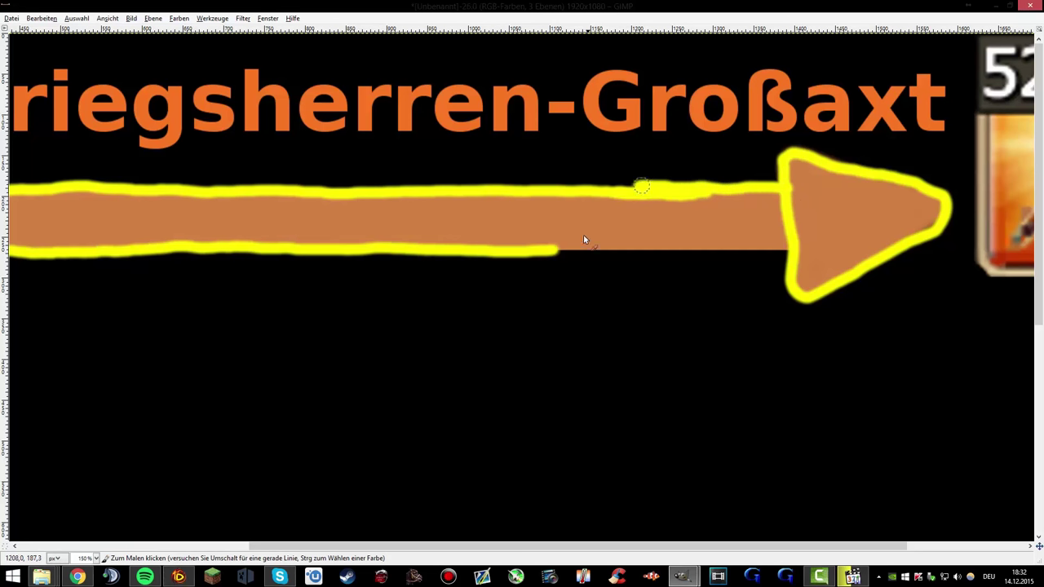
key(ctrl+z)
key(ctrl+z)
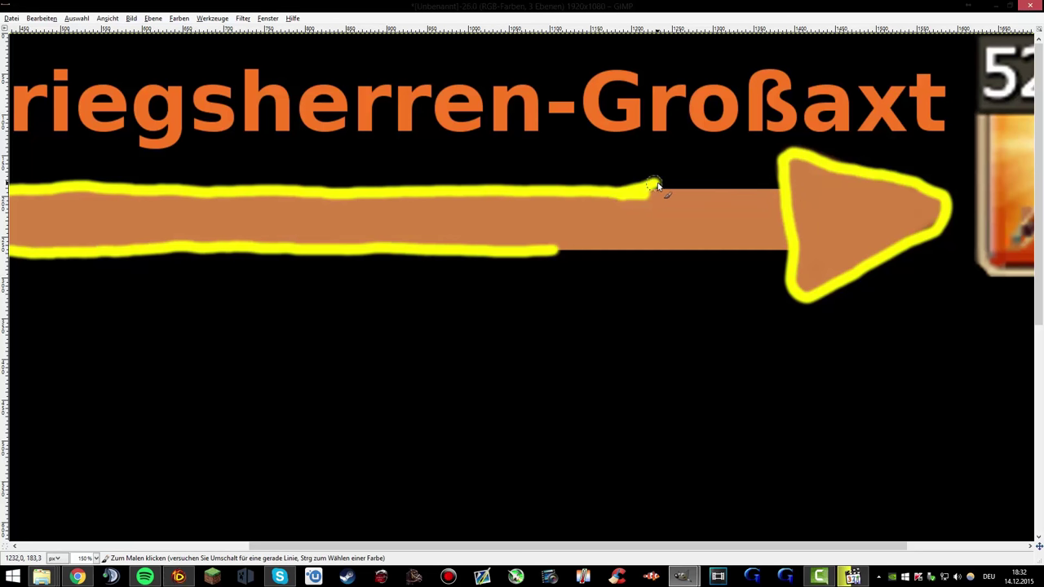
- Paint the missing parts of the yellow outline along the upper and lower edges of the arrow's shaft up to the arrowhead
key(ctrl)
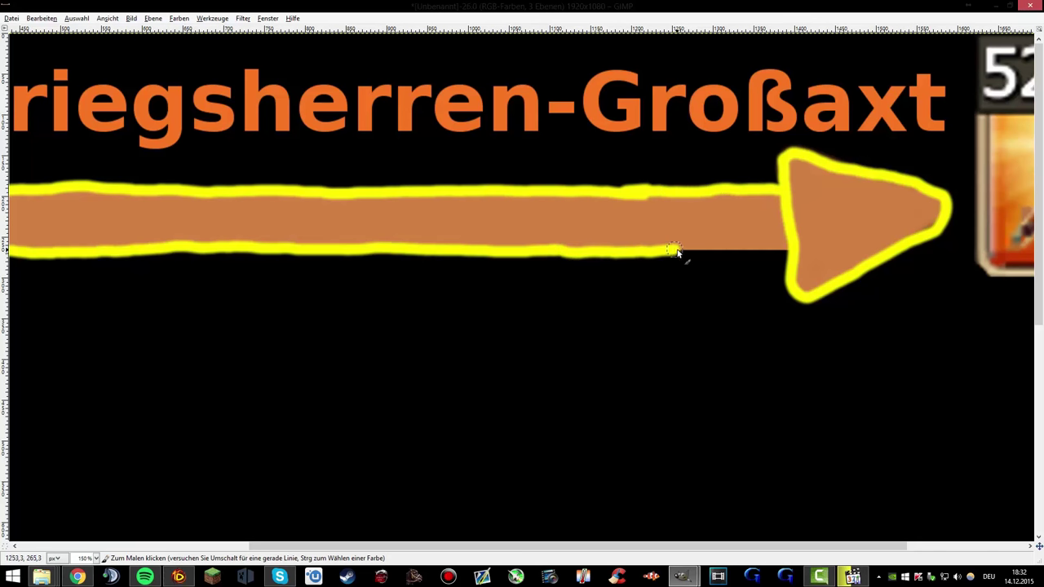
drag(677, 252, 757, 256)
ctrl+scroll(552, 331, down, 2)
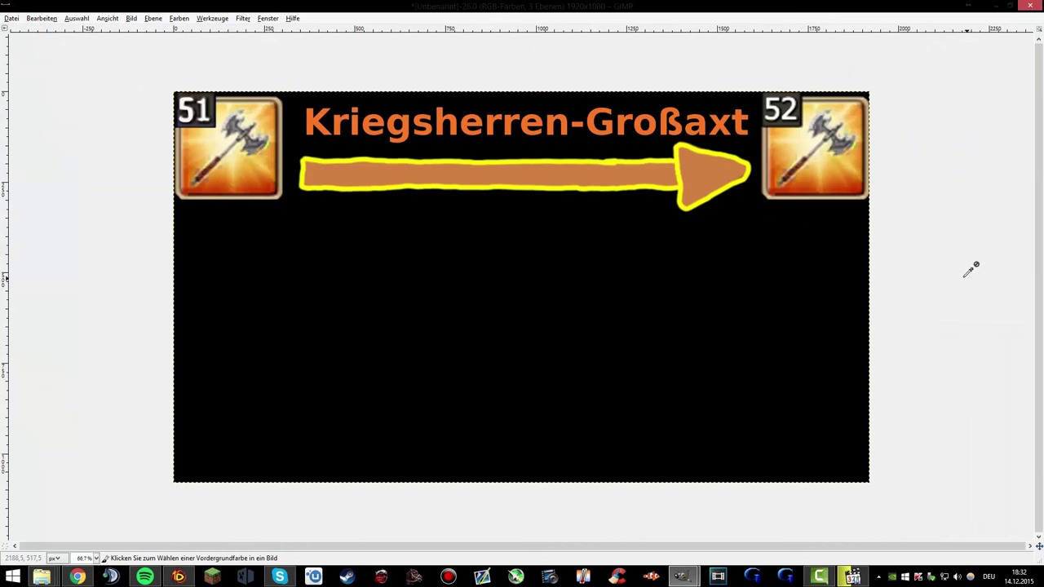
ctrl+scroll(625, 322, down, 2)
ctrl+scroll(624, 310, up, 1)
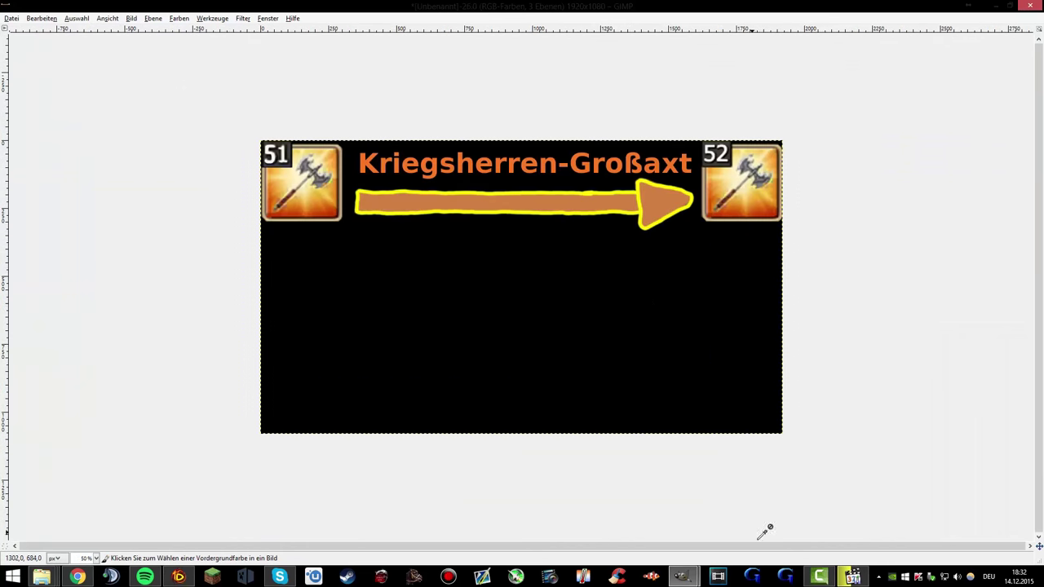
- Switch to the special.mp4 video and skim it in full screen up to the jester scene around 10:25
click(852, 576)
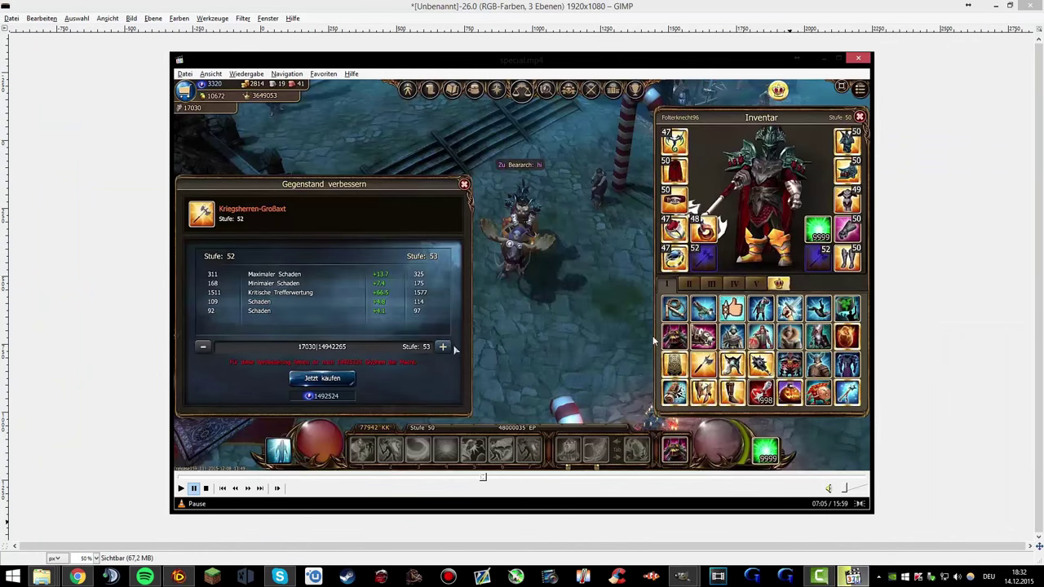
key(alt+Return)
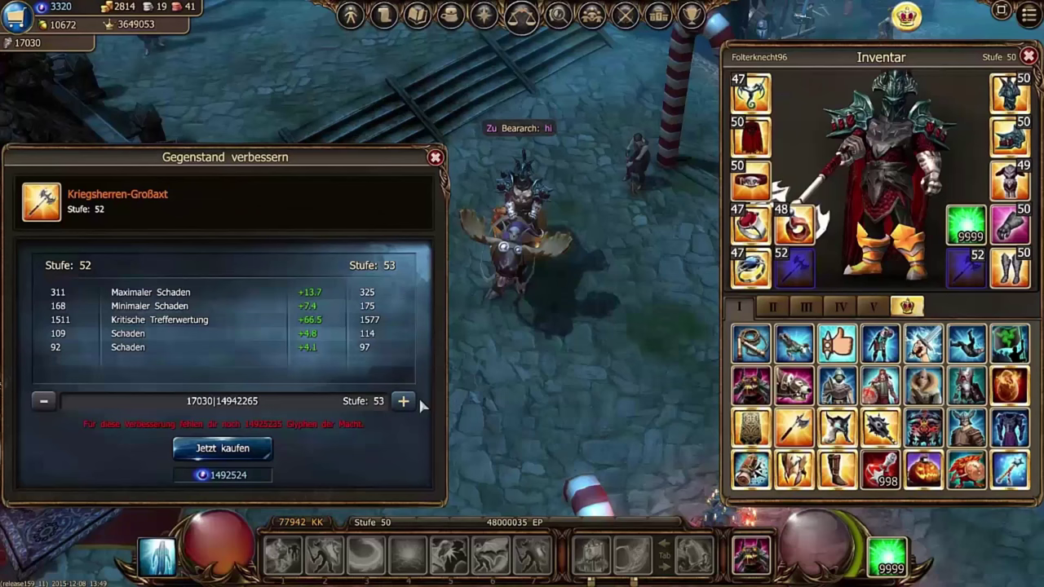
click(579, 558)
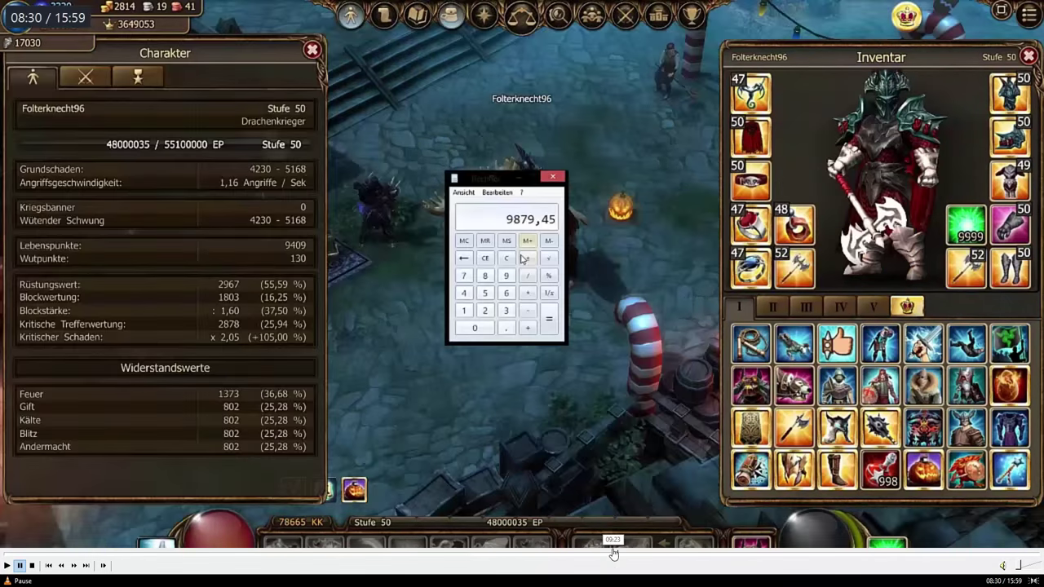
click(626, 557)
click(653, 558)
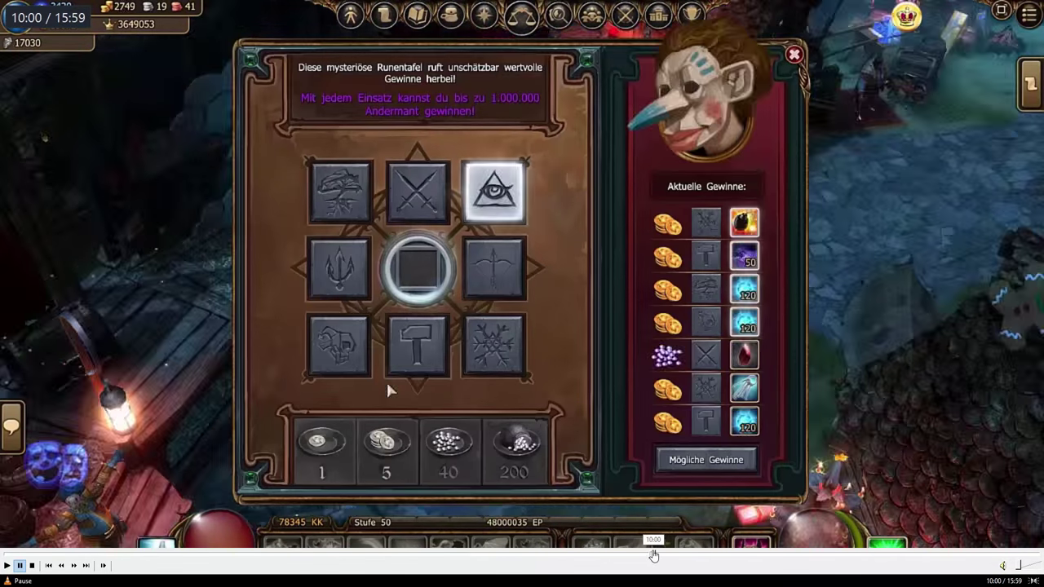
click(675, 558)
click(717, 558)
click(676, 558)
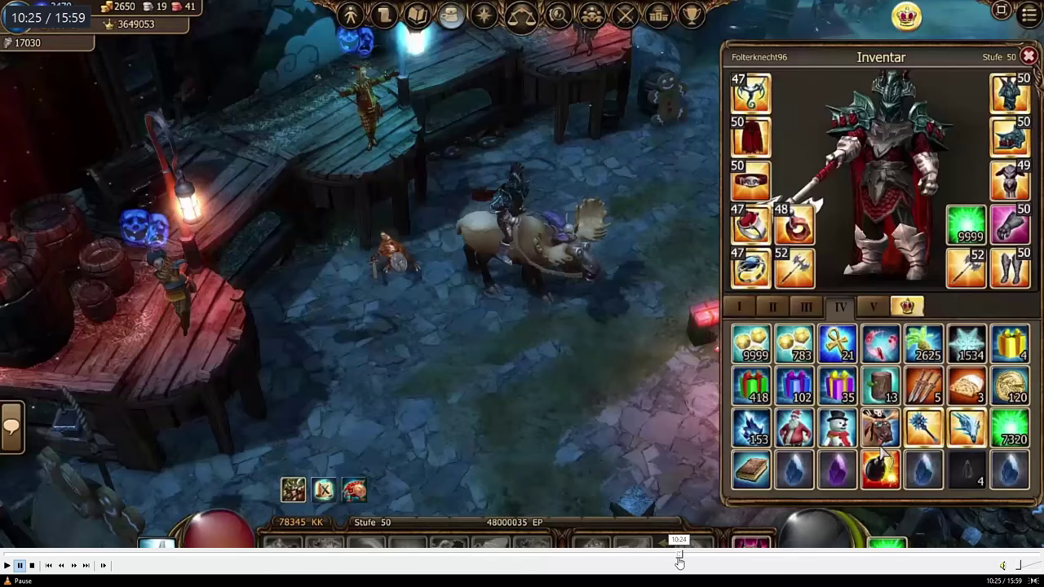
key(alt+Return)
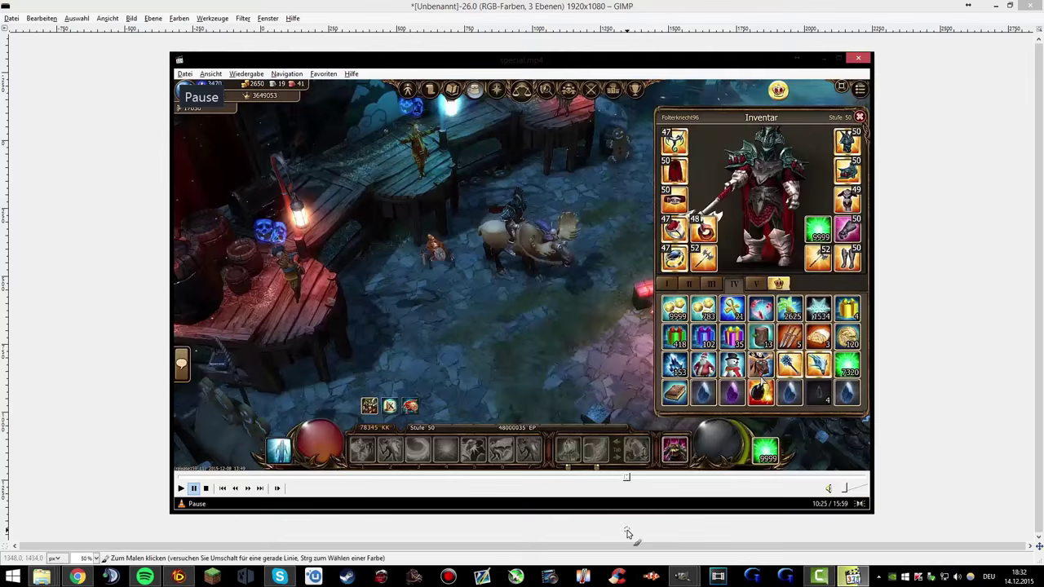
click(823, 59)
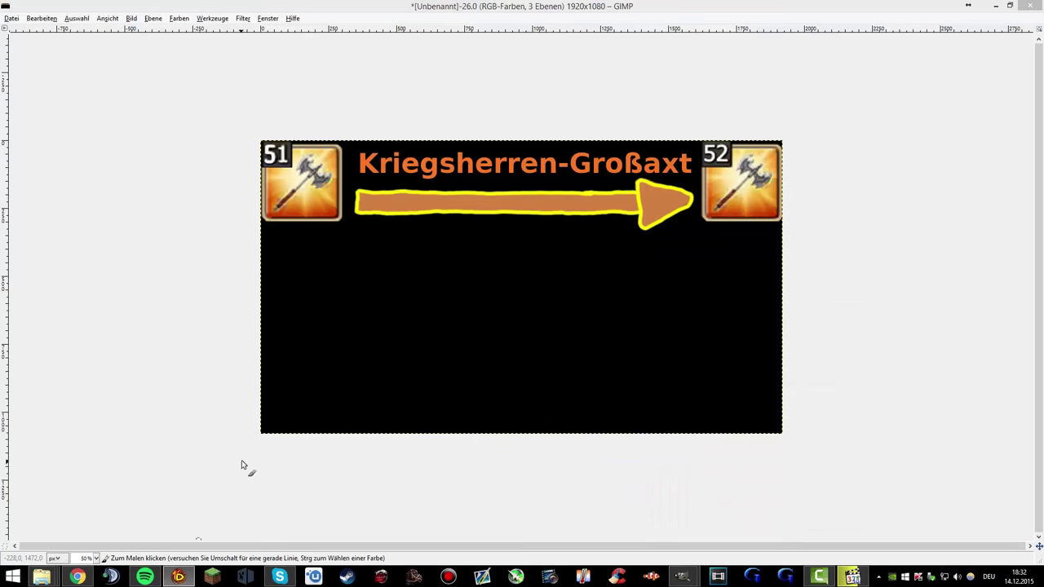
- Switch to Drakensang Online and show the game in full screen
key(alt+Tab)
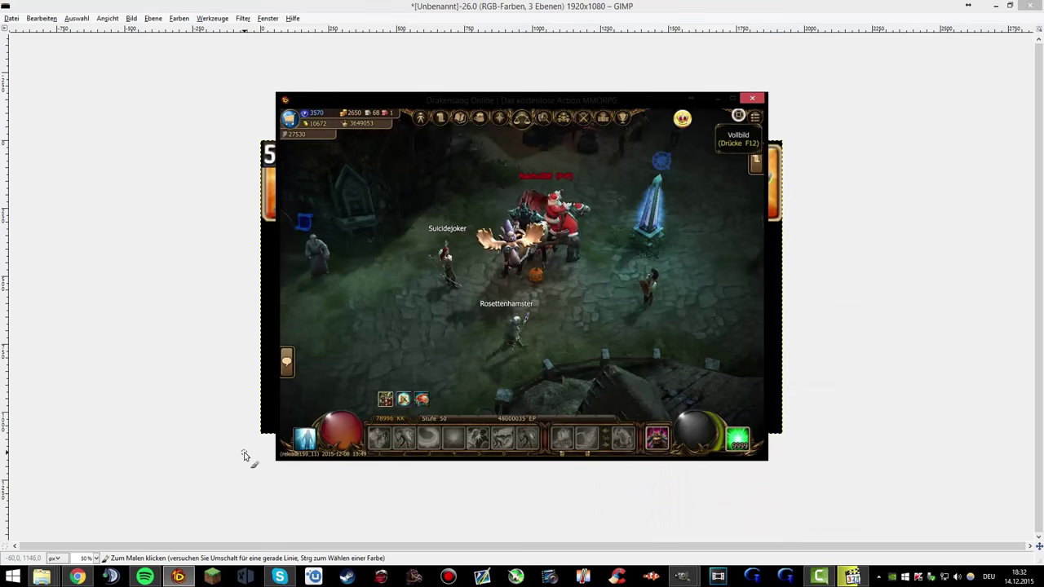
click(738, 116)
click(655, 165)
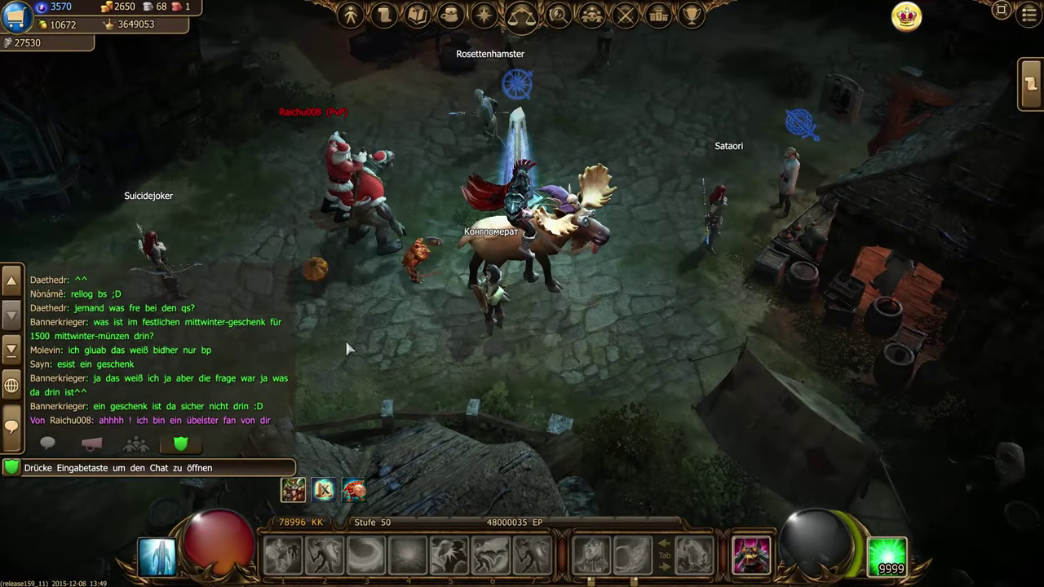
- Answer the player's private message with ";)" and "danke dir, frohe weihnachten"
click(347, 349)
key(Return)
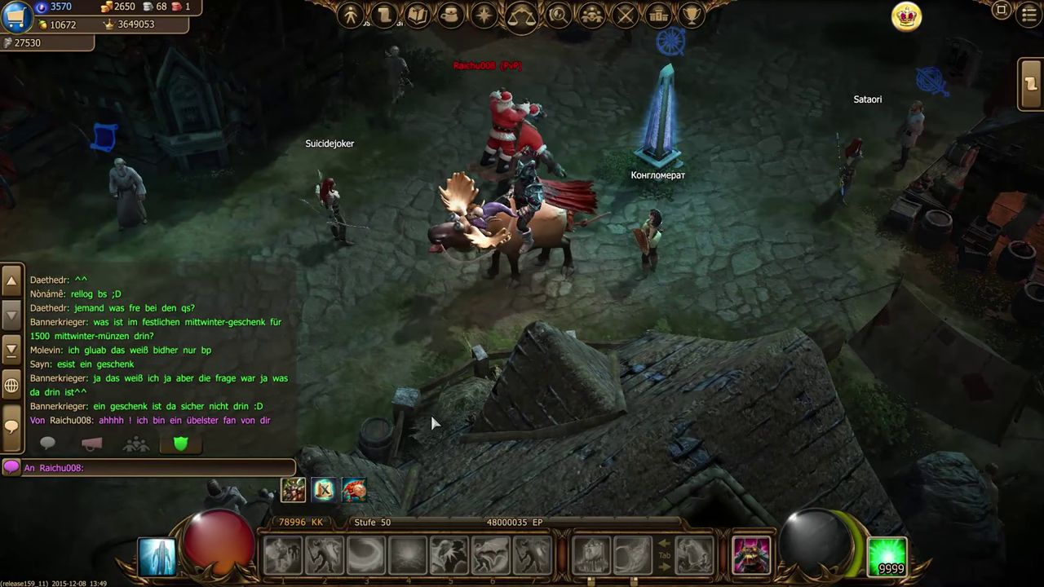
text(;))
key(Return)
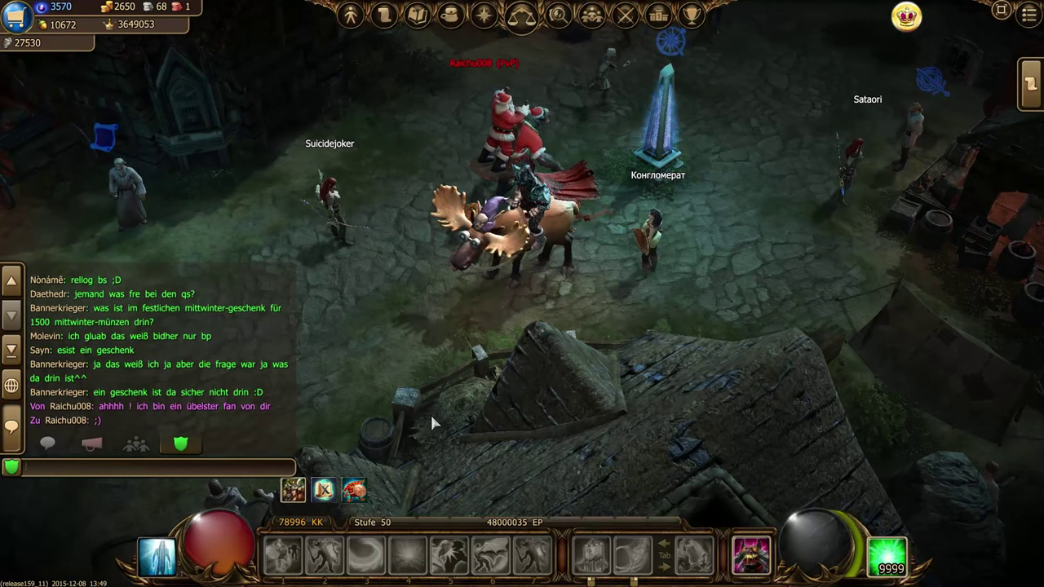
key(Return)
text(danke dir)
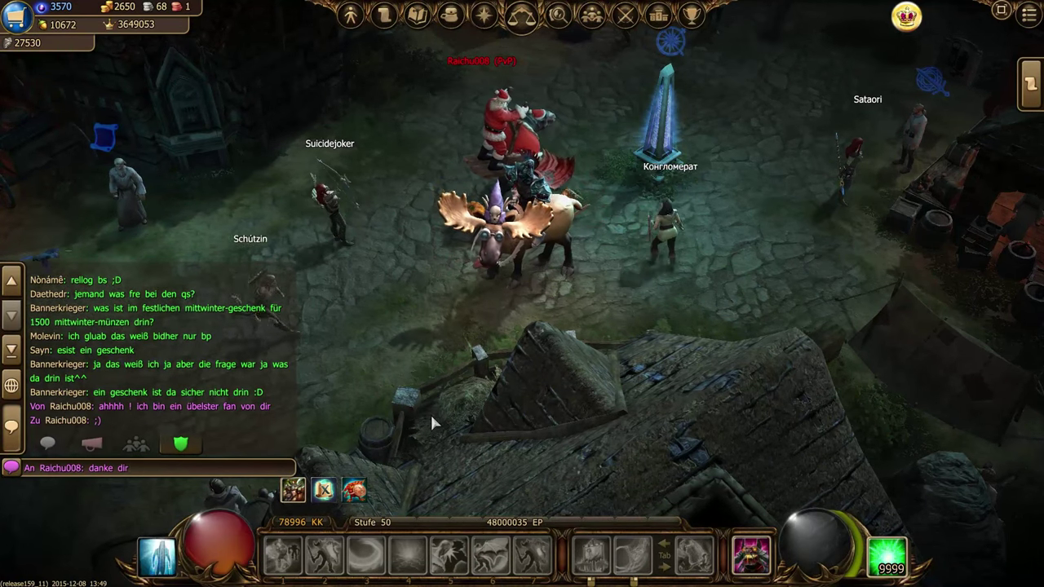
text(, frohe)
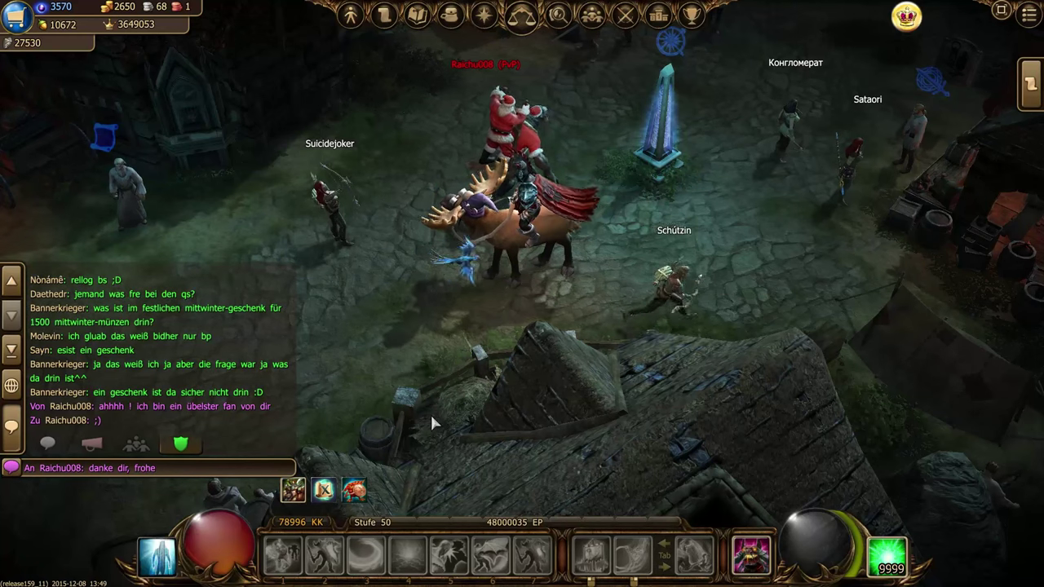
text( weihnachten)
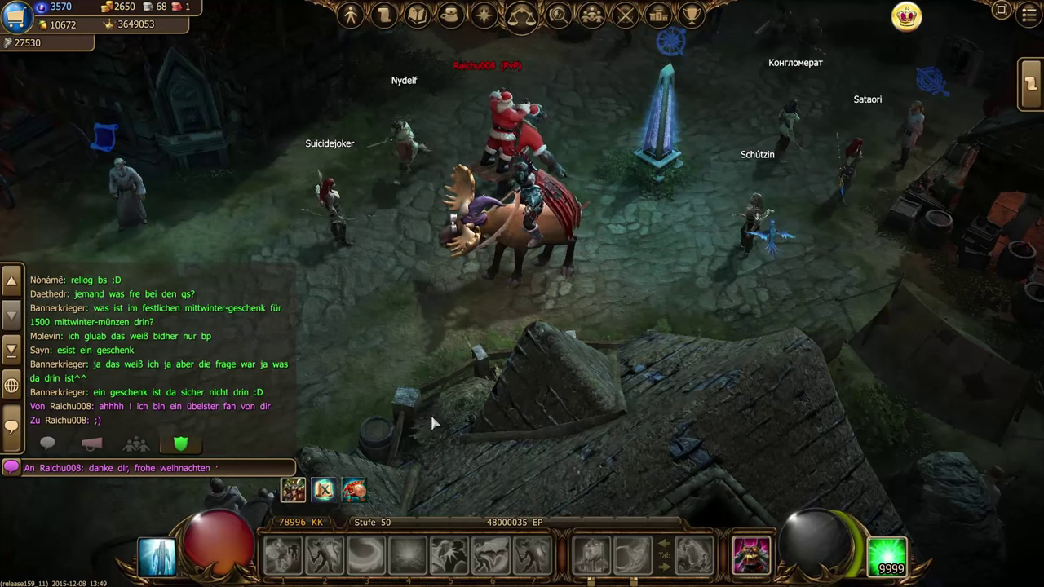
key(Return)
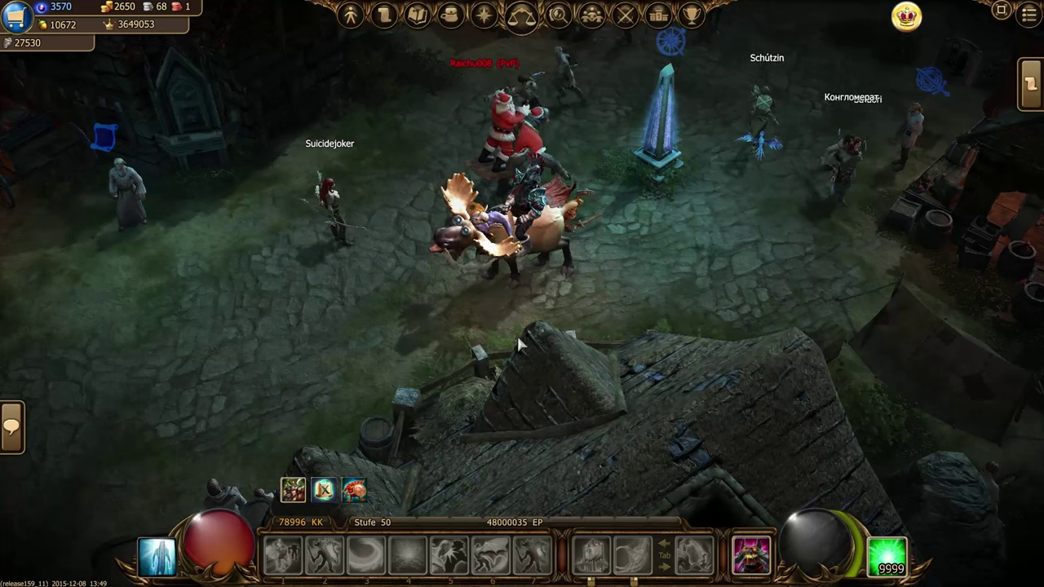
- Travel to Das zersplitterte Cardhun from the world map using the free premium trip
key(i)
key(m)
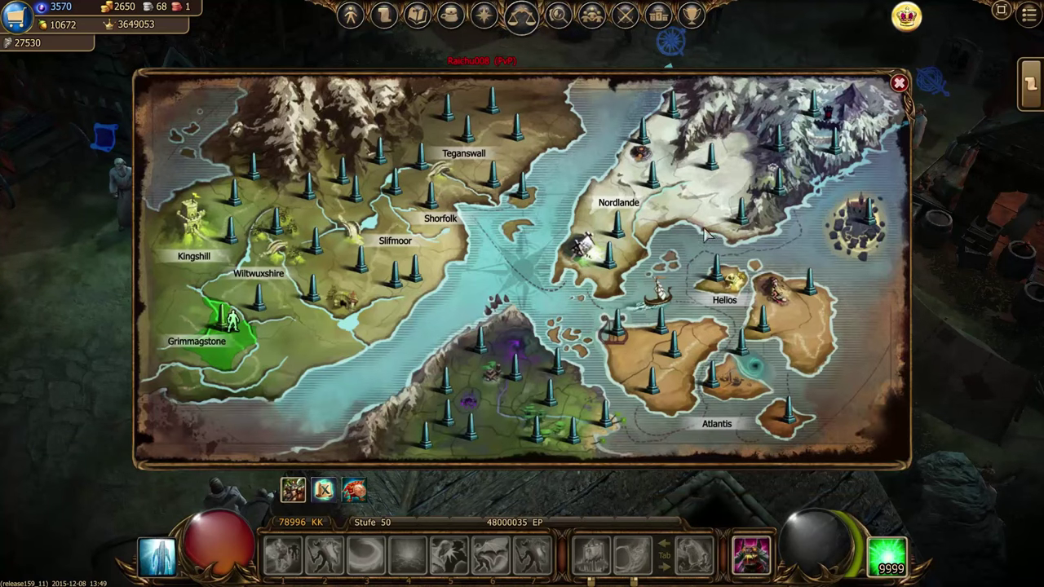
click(862, 231)
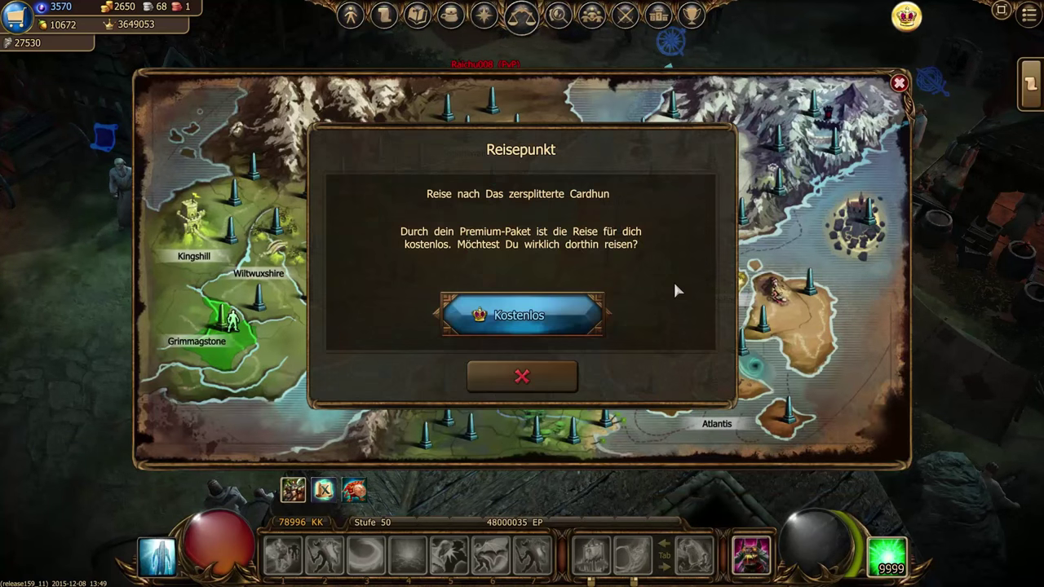
click(584, 303)
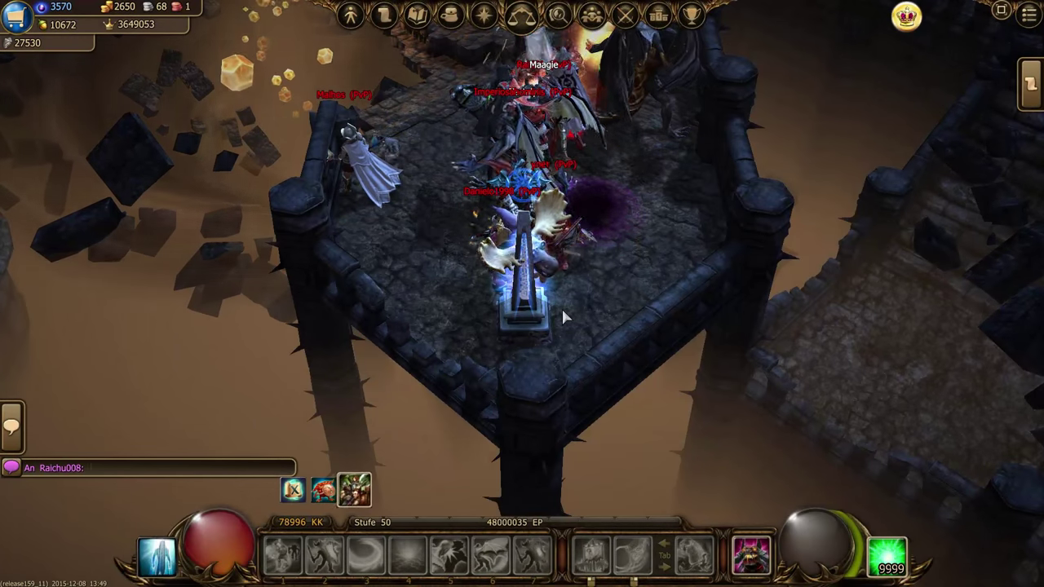
- Send the same player the private message "bist auch auf video"
text(bist auch auf vide)
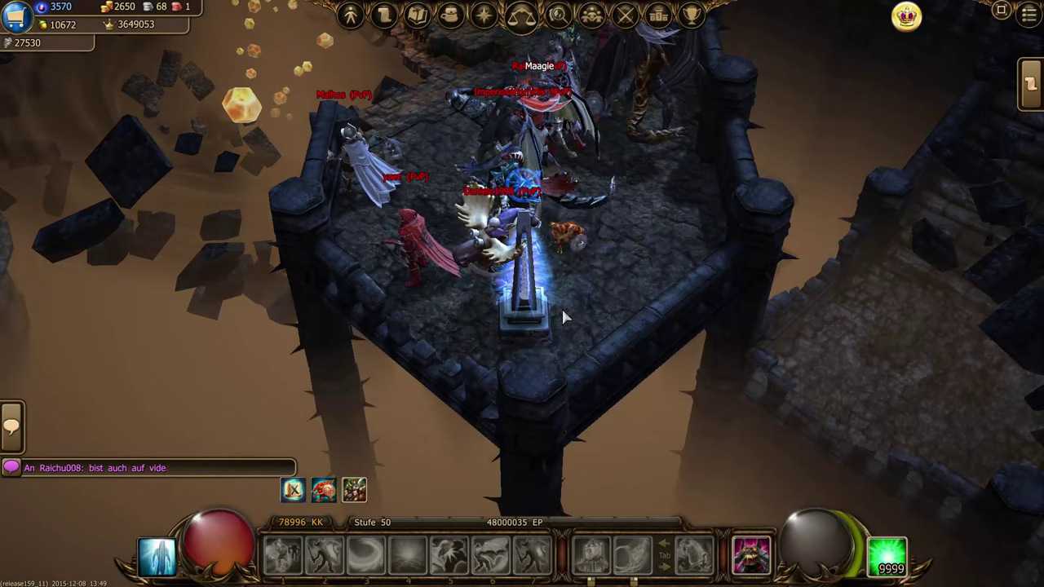
text(o)
key(Return)
- Bring the character to the jesters' wooden stage and open a jester's rune board
click(544, 110)
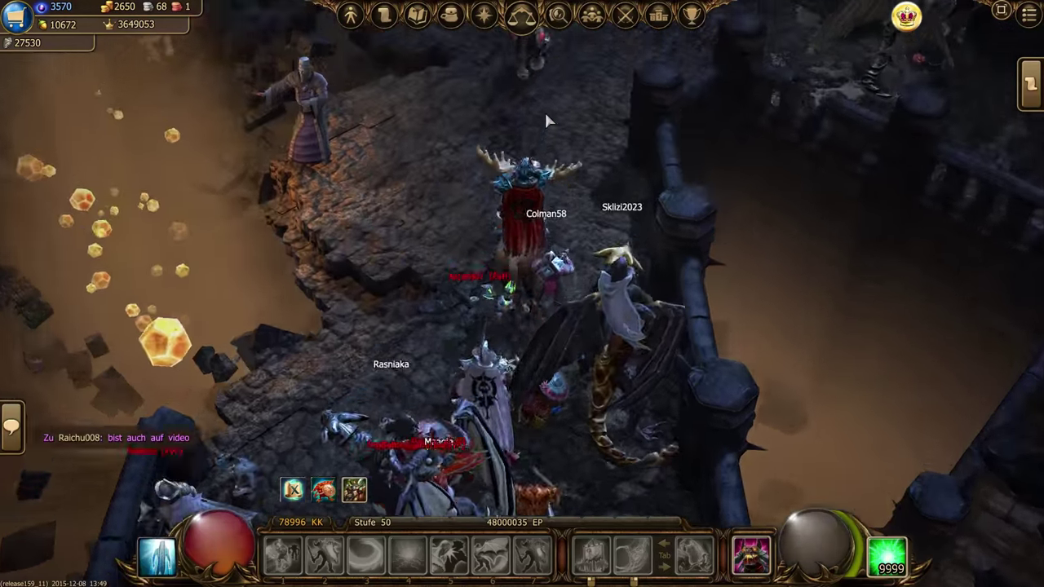
drag(545, 116, 713, 219)
key(Tab)
key(Tab)
click(713, 218)
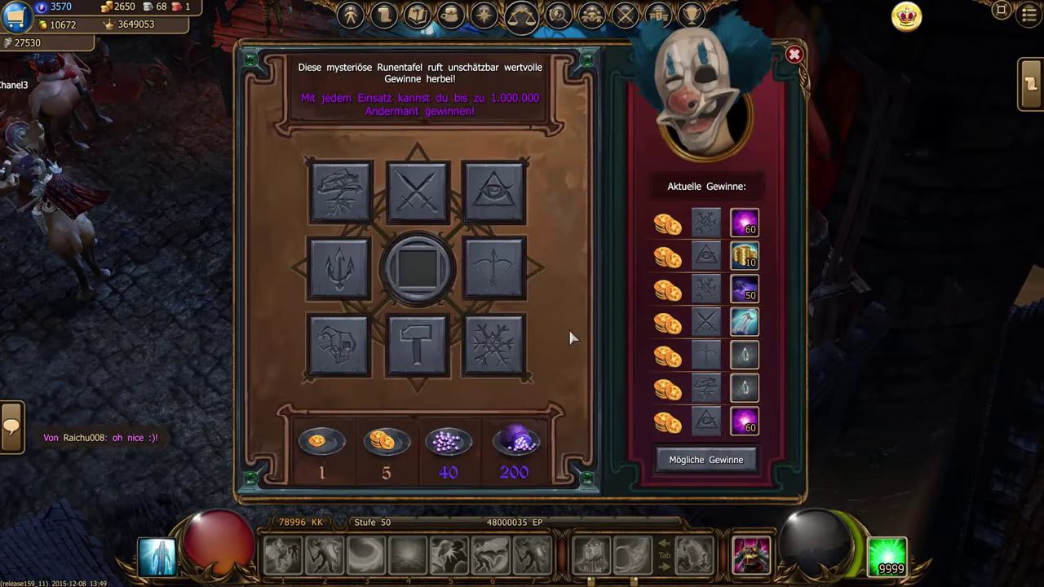
- Leave the rune board, place the character in front of the jesters' stage and take a screenshot of the scene
click(994, 495)
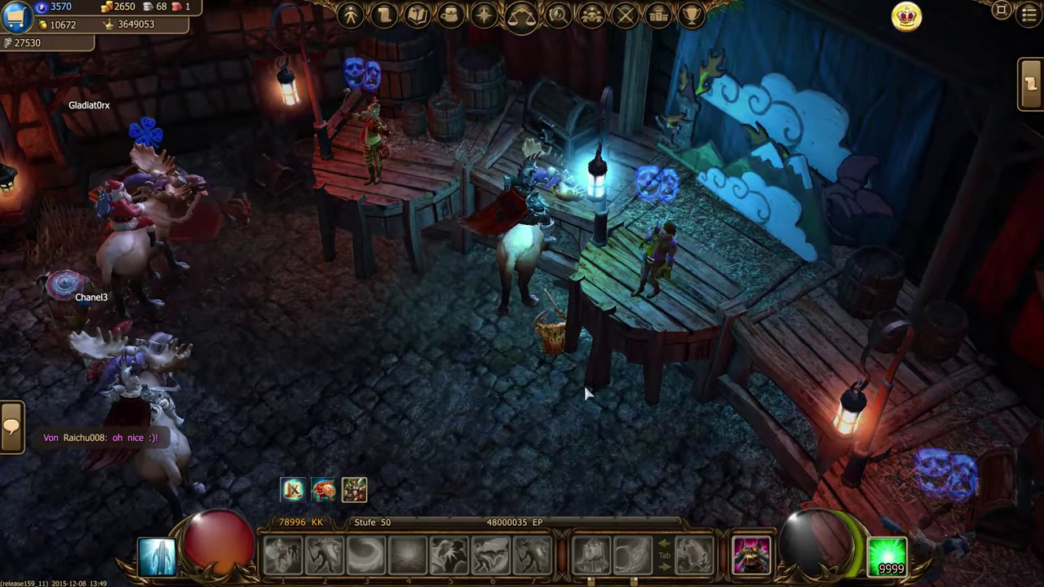
click(516, 318)
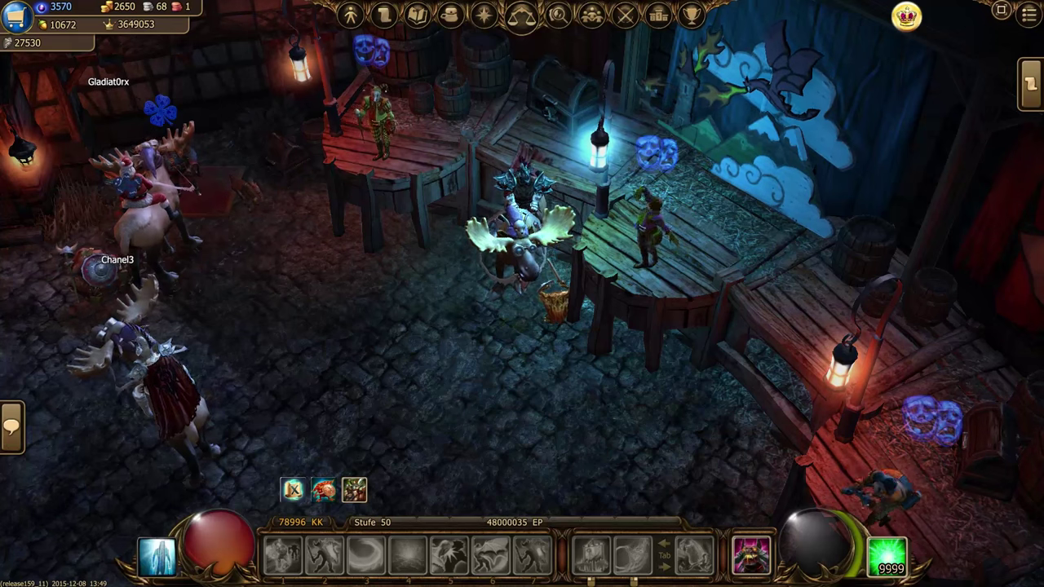
key(Print)
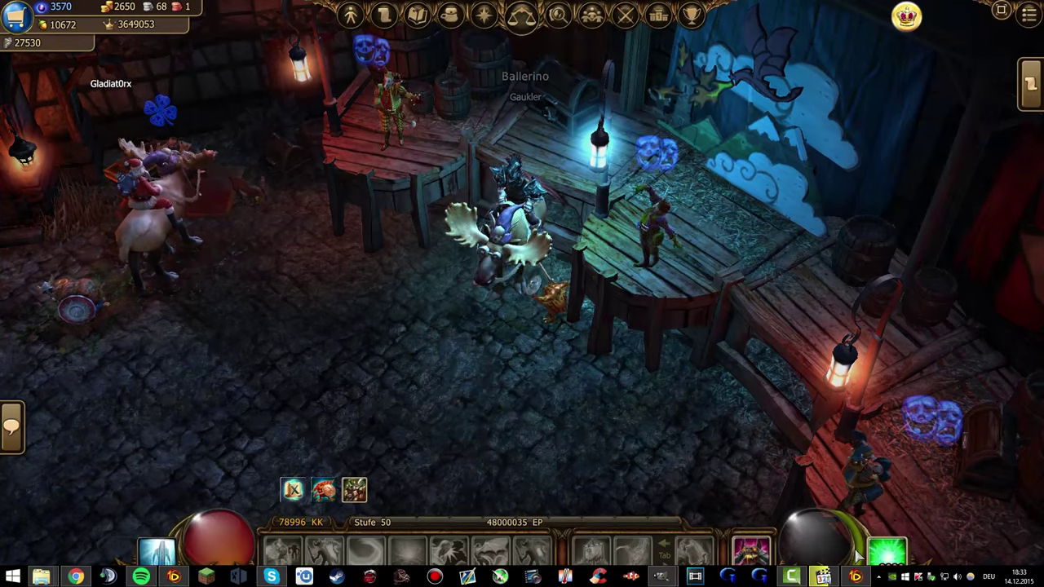
- Switch to the GIMP image [Unbenannt]-27.0, paste the game screenshot and align it with the canvas edges
mouse_move(662, 577)
click(704, 514)
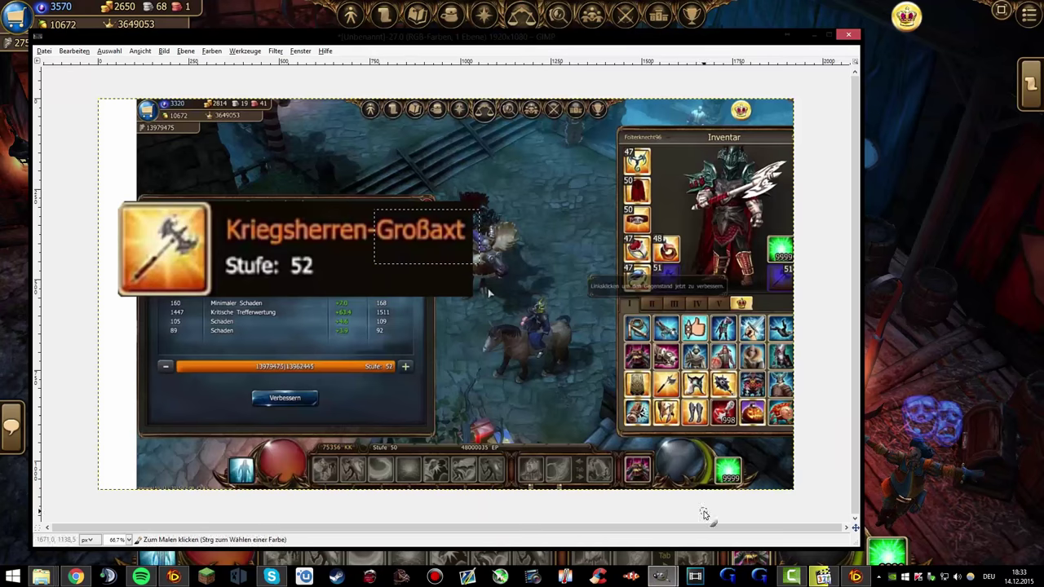
key(ctrl+v)
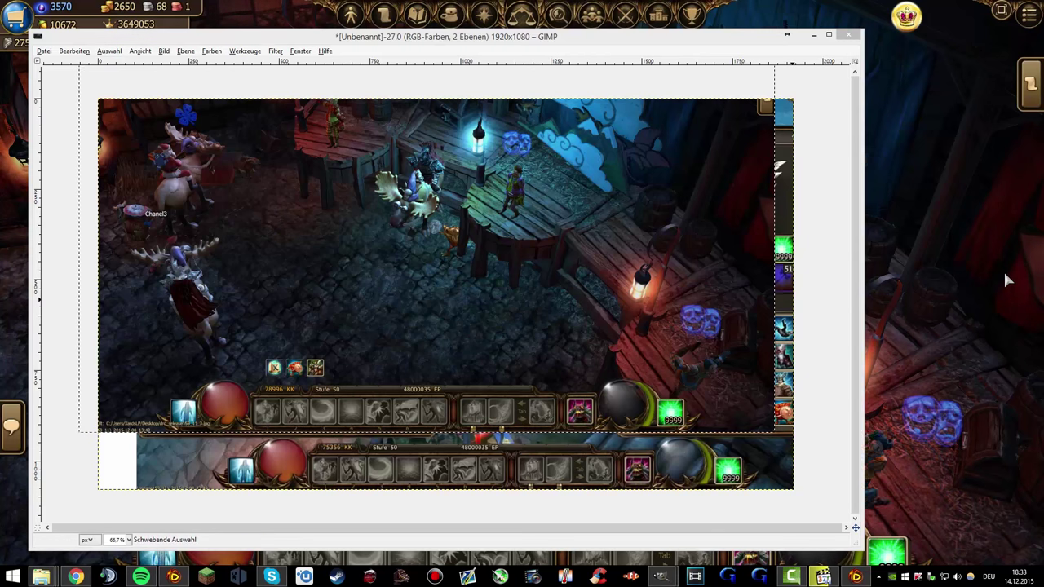
drag(548, 210, 575, 248)
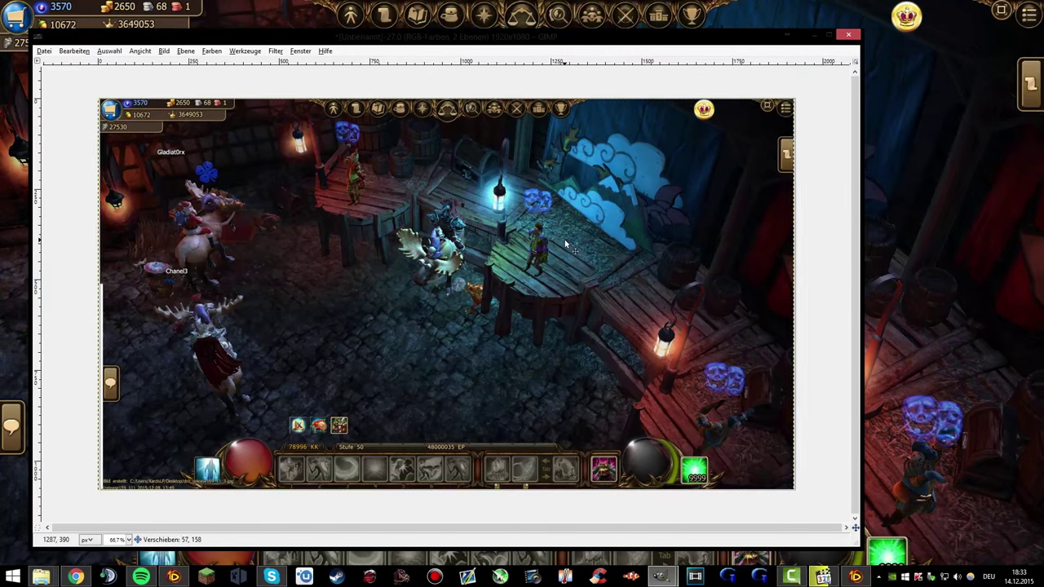
click(1002, 9)
click(717, 99)
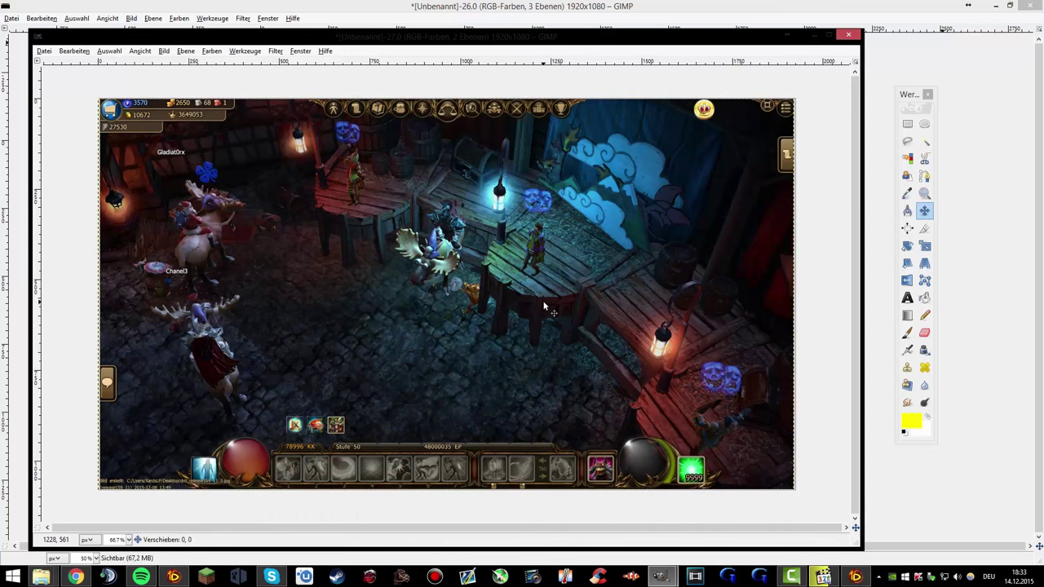
- Align the pasted screenshot with the canvas, outline the jesters' stage and mounted character with a freehand selection, and copy that area
drag(545, 305, 543, 311)
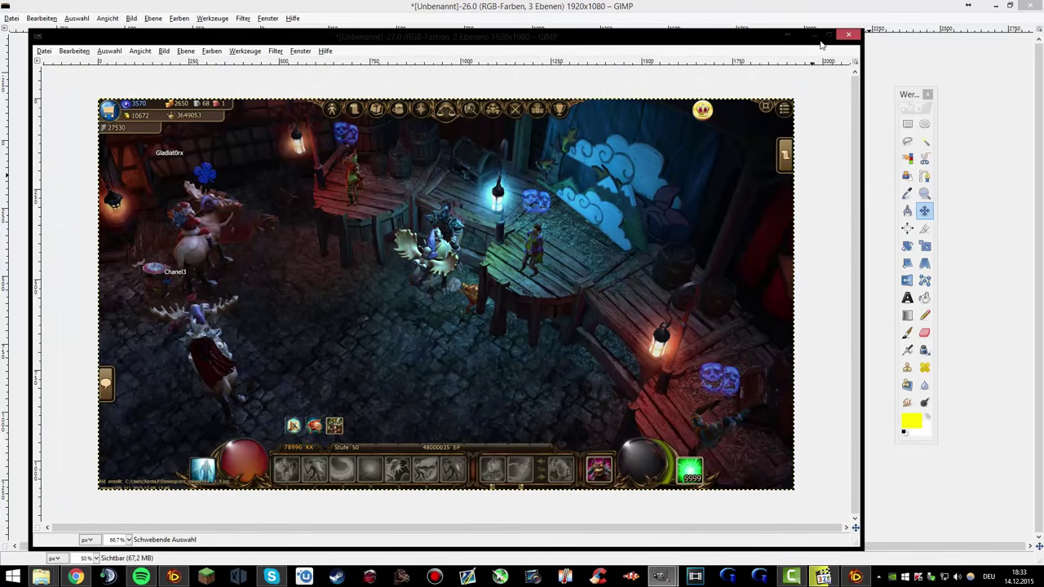
click(826, 37)
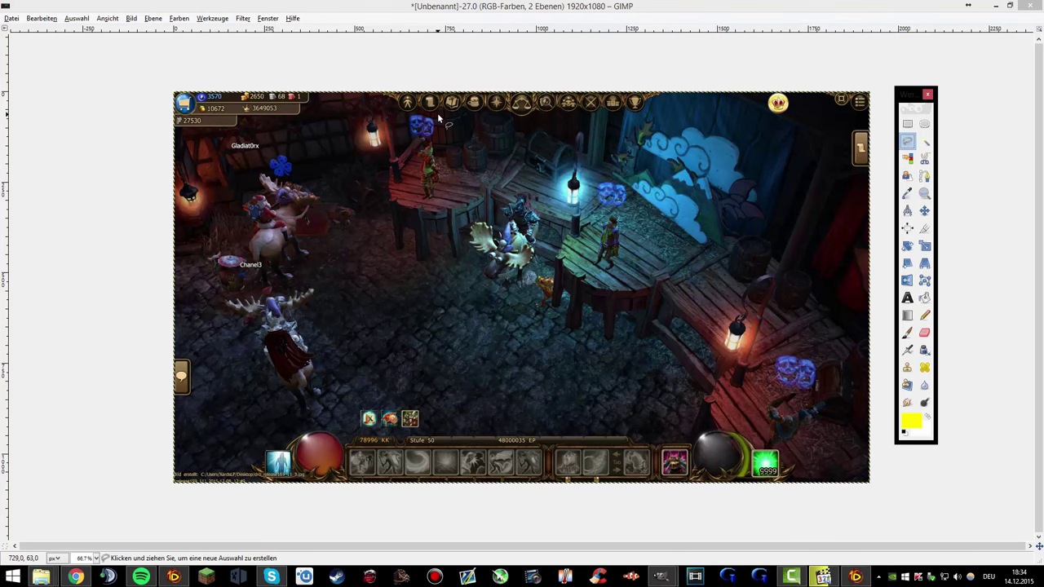
key(shift)
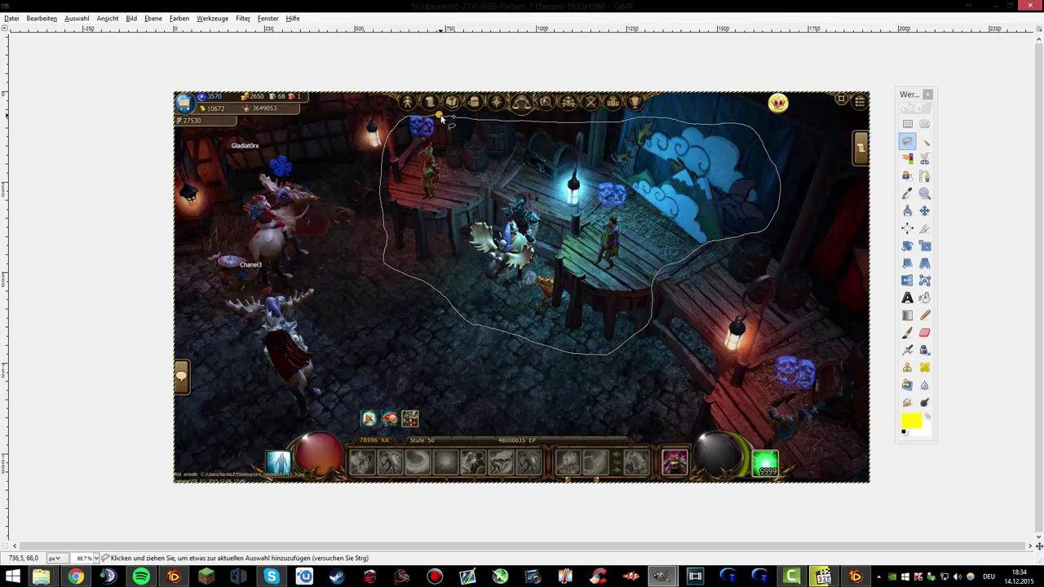
key(ctrl+v)
- Paste the stage cutout into the image [Unbenannt]-26.0 and move it below the arrow, against the canvas's right edge
mouse_move(661, 577)
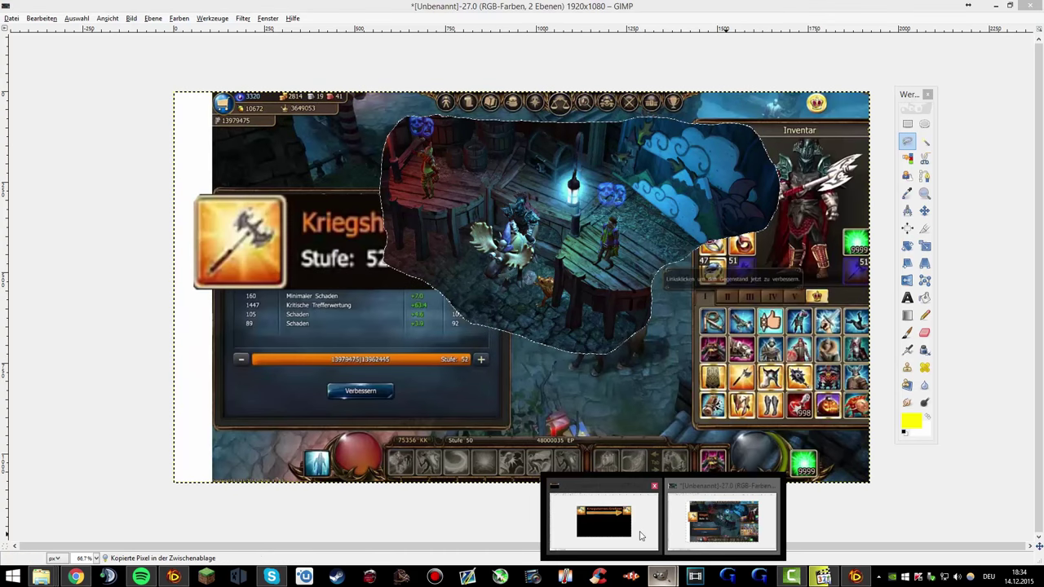
click(640, 536)
key(ctrl+v)
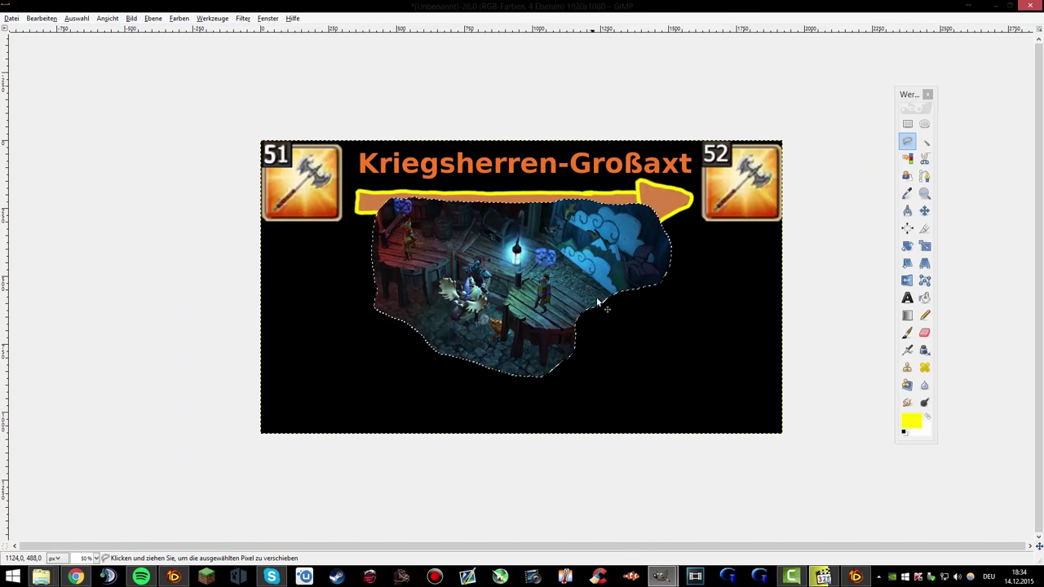
click(924, 211)
drag(588, 323, 652, 302)
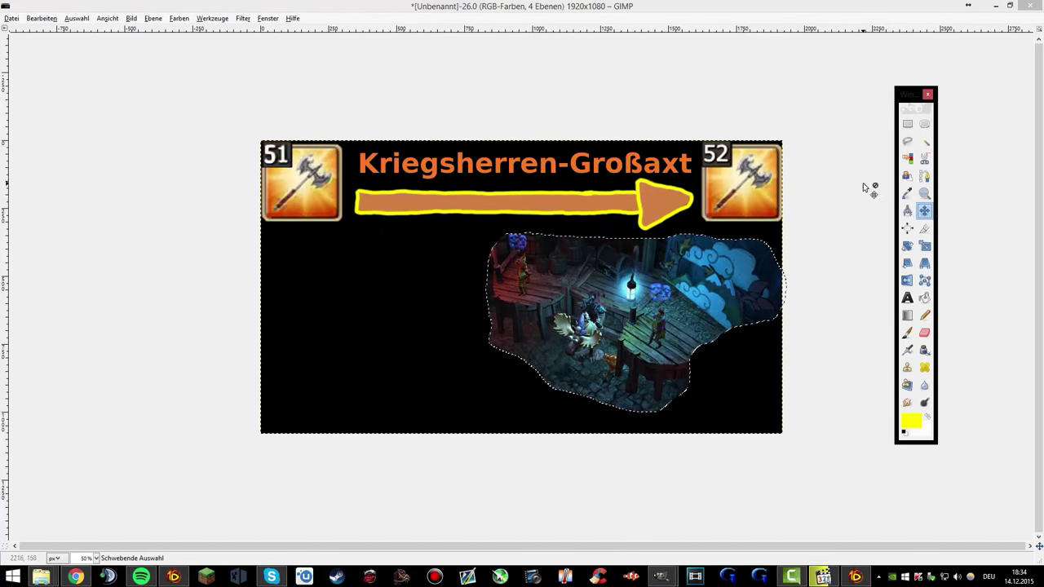
- Scale the floating stage cutout to 1586 × 951 px and shift it slightly left
click(924, 245)
click(724, 323)
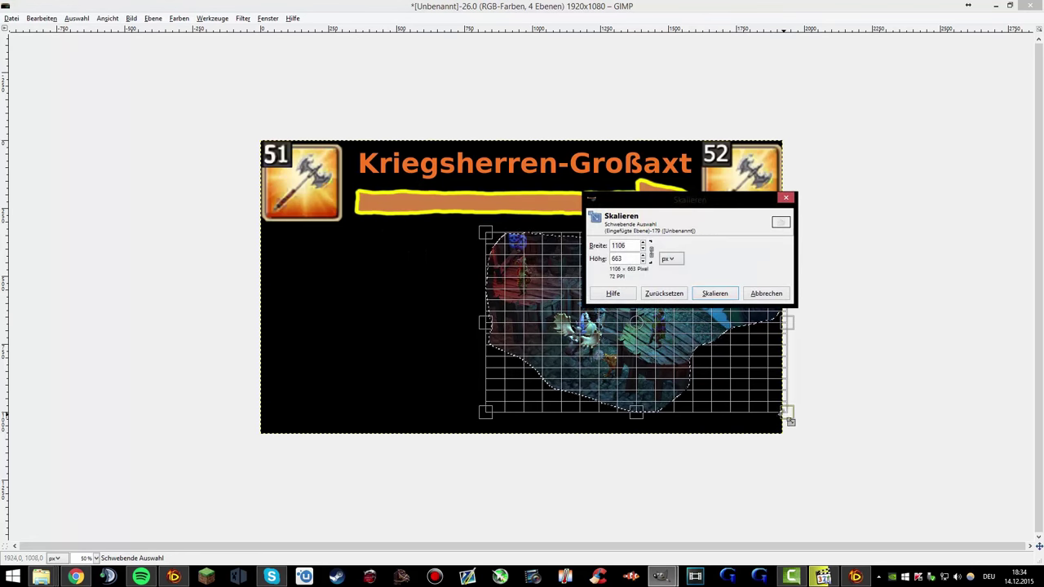
drag(789, 421, 895, 502)
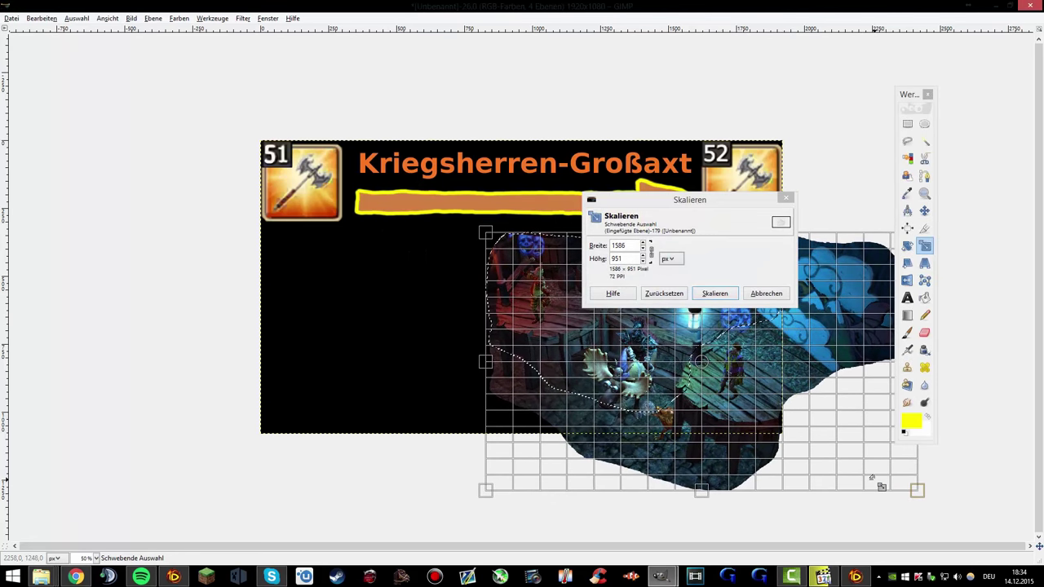
key(Return)
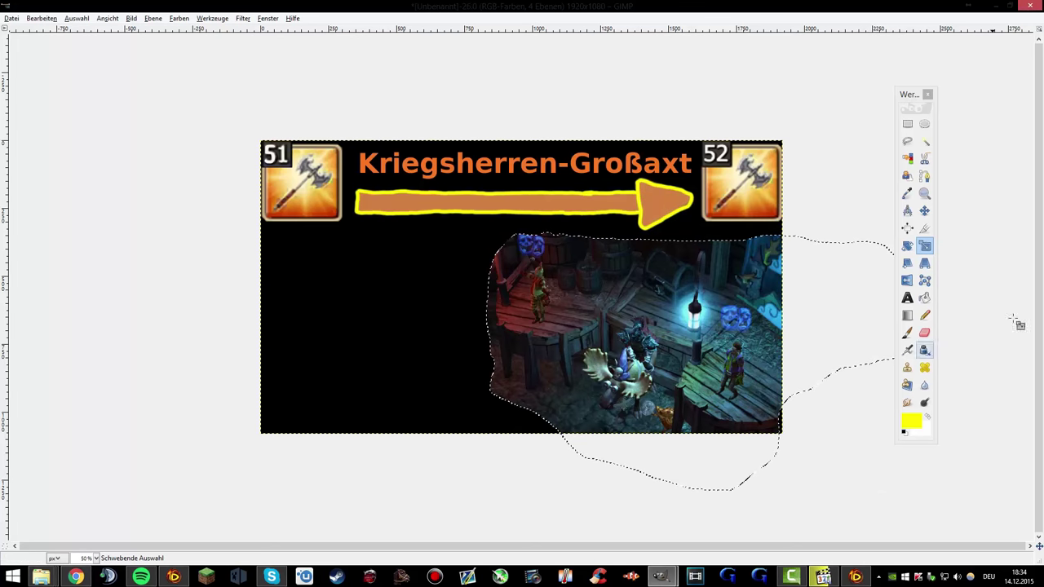
click(925, 211)
drag(724, 328, 691, 327)
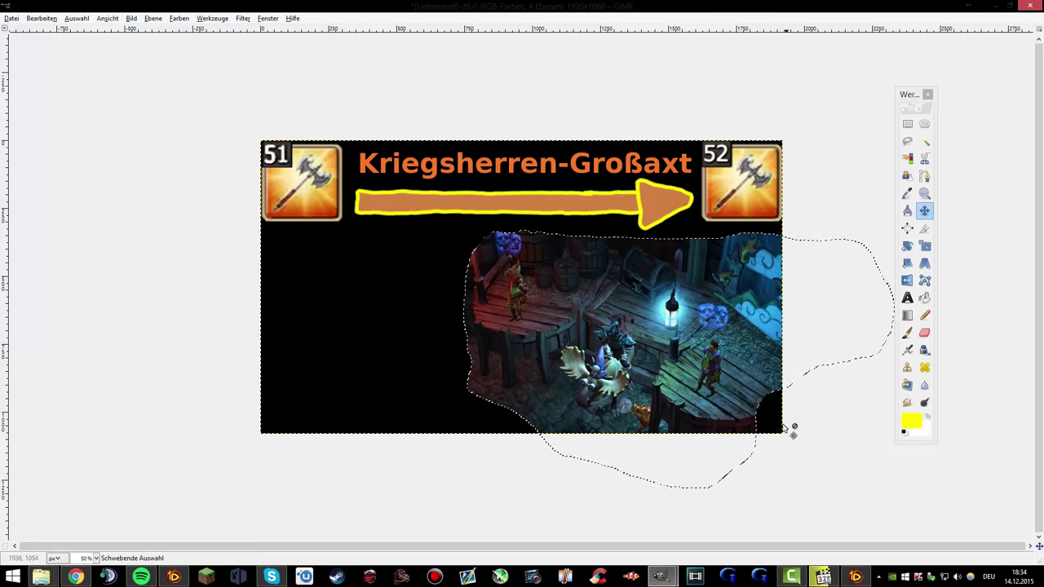
right_click(660, 375)
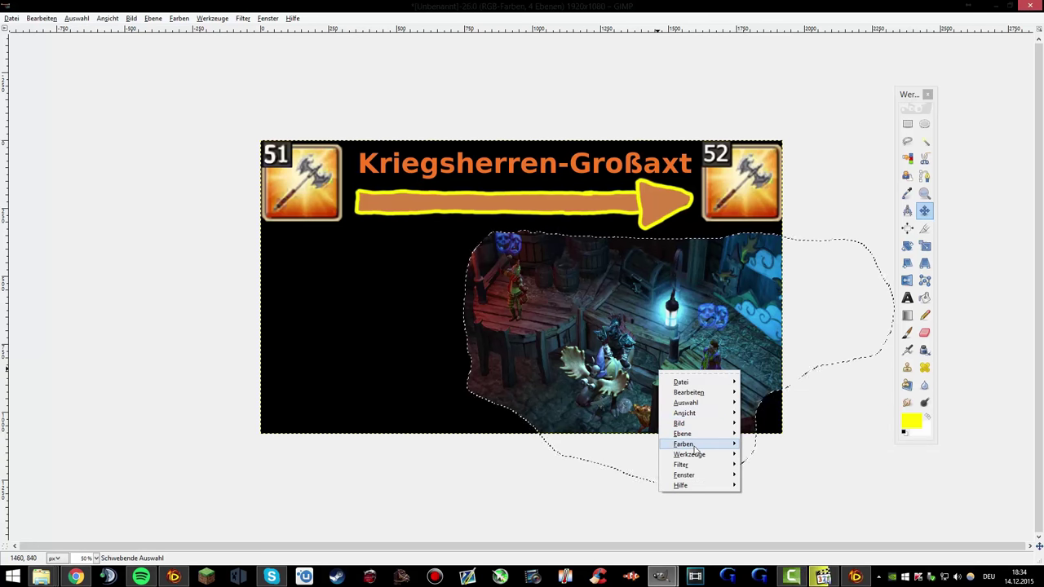
mouse_move(689, 444)
click(779, 347)
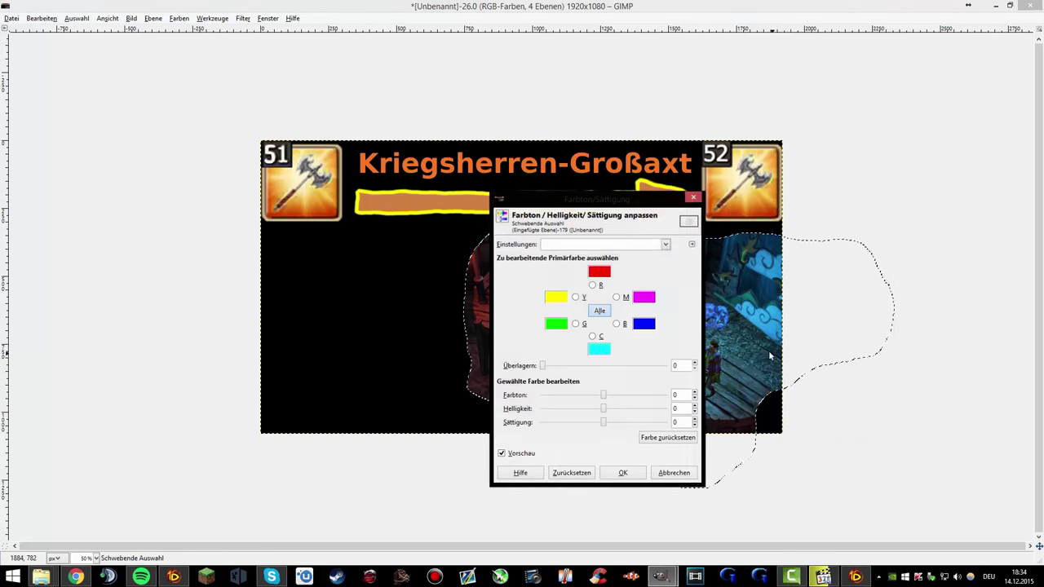
click(693, 197)
- Set the cutout's color balance to red 49, green -14, blue 25 for midtones and red -91, green 7, blue -9 for highlights
right_click(646, 326)
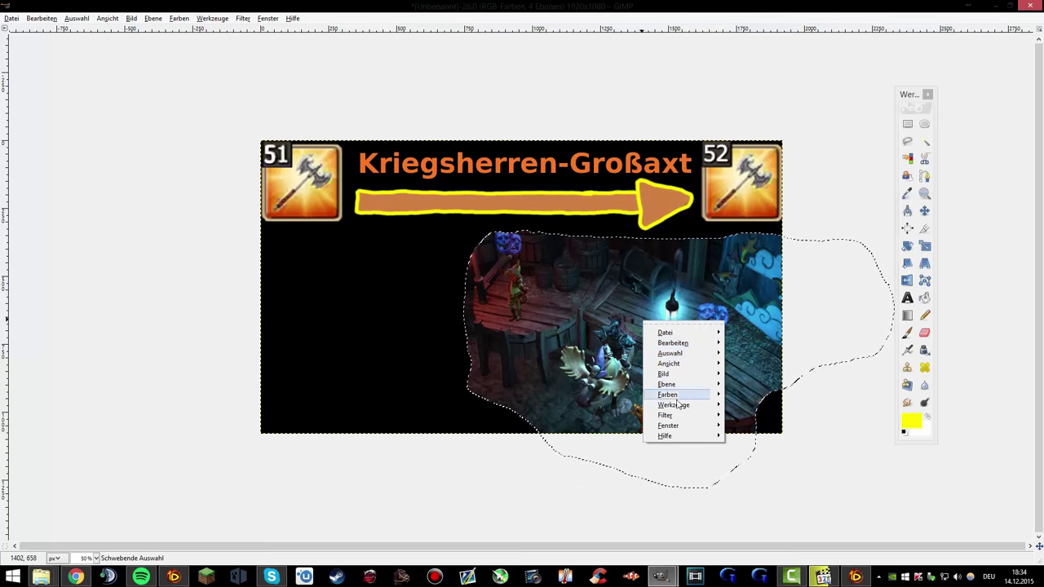
mouse_move(672, 398)
click(758, 335)
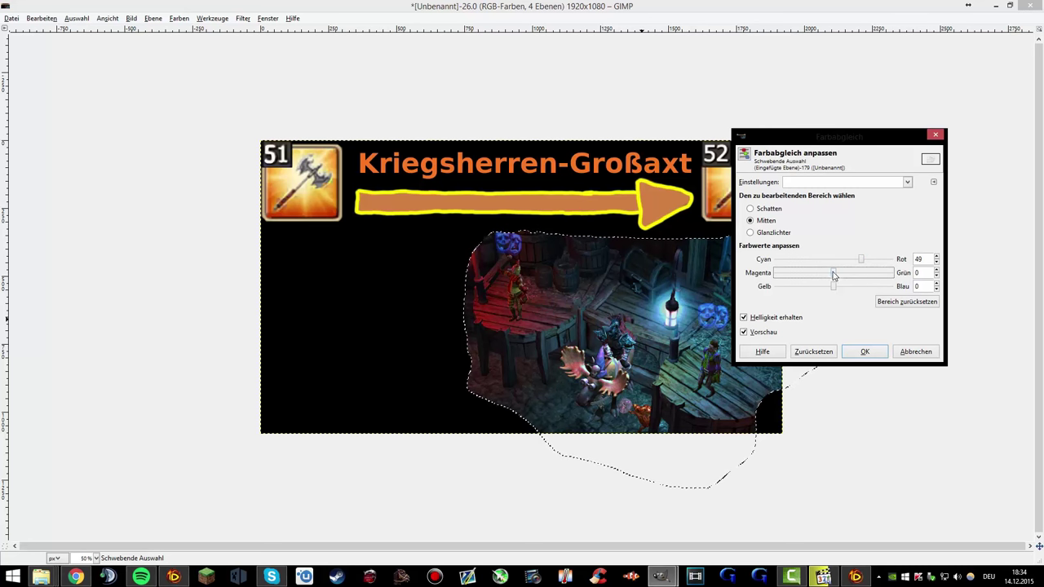
drag(833, 273, 850, 291)
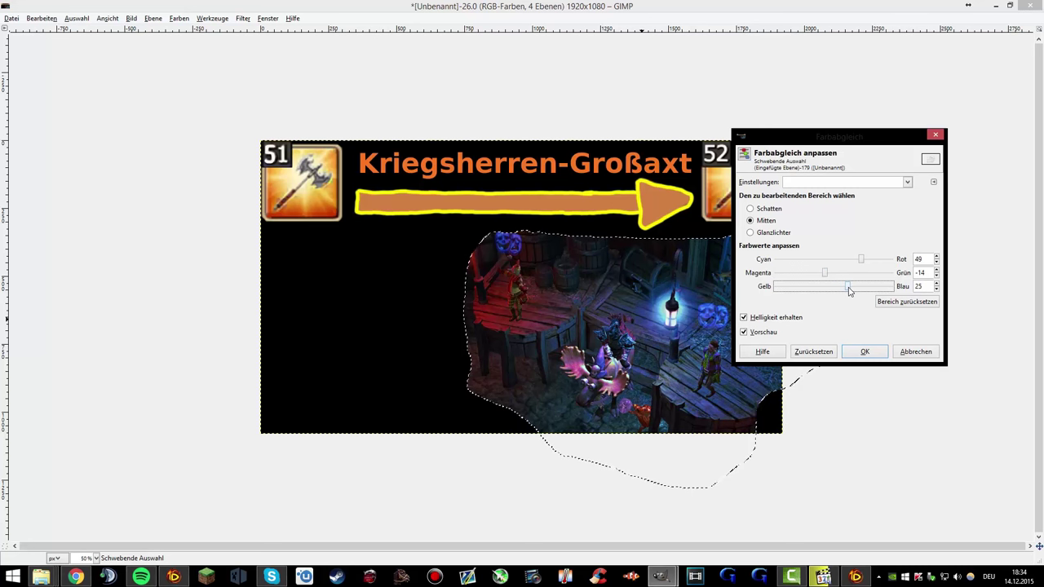
click(772, 233)
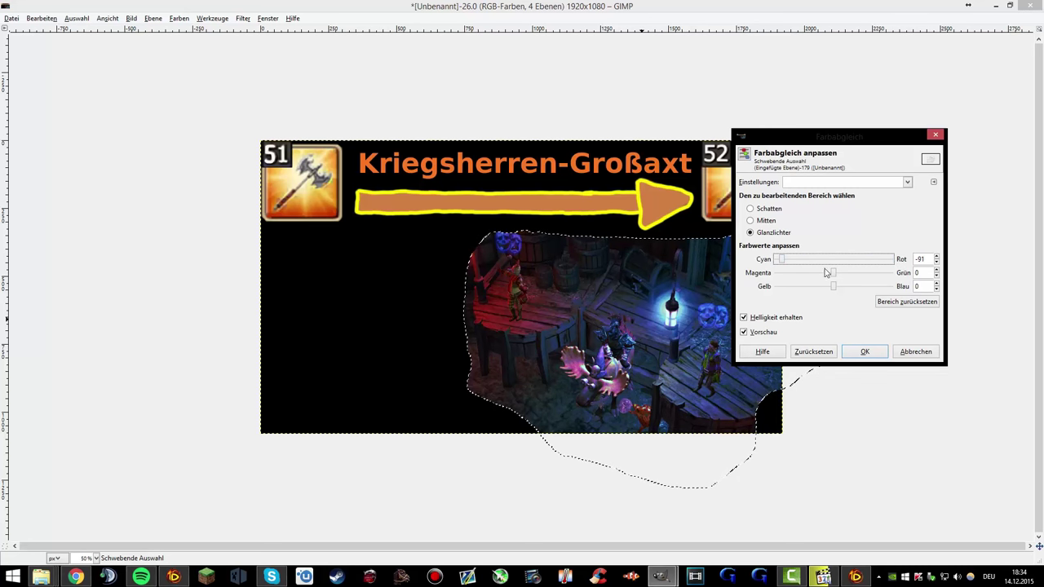
drag(834, 277, 817, 289)
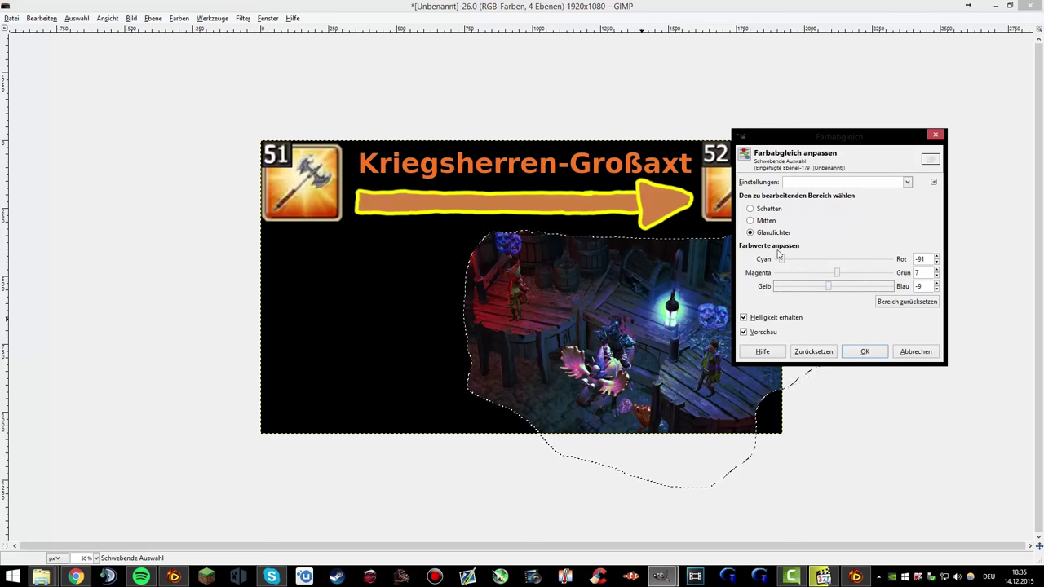
- Shift the cutout's shadows toward red, set the highlights to green 20 and blue -31, and apply the color balance
click(751, 210)
drag(838, 264, 856, 266)
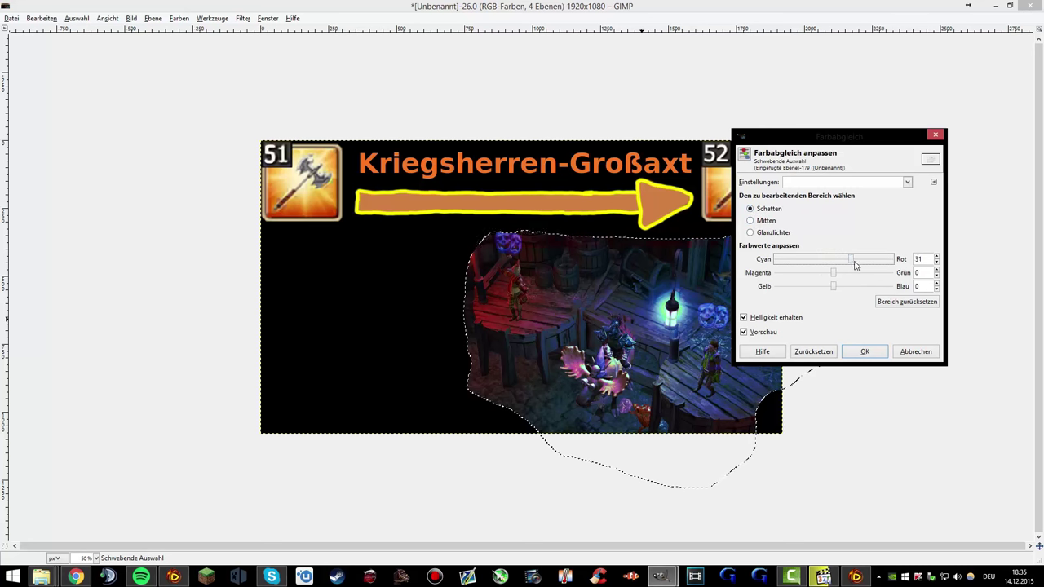
drag(893, 267, 828, 286)
click(749, 232)
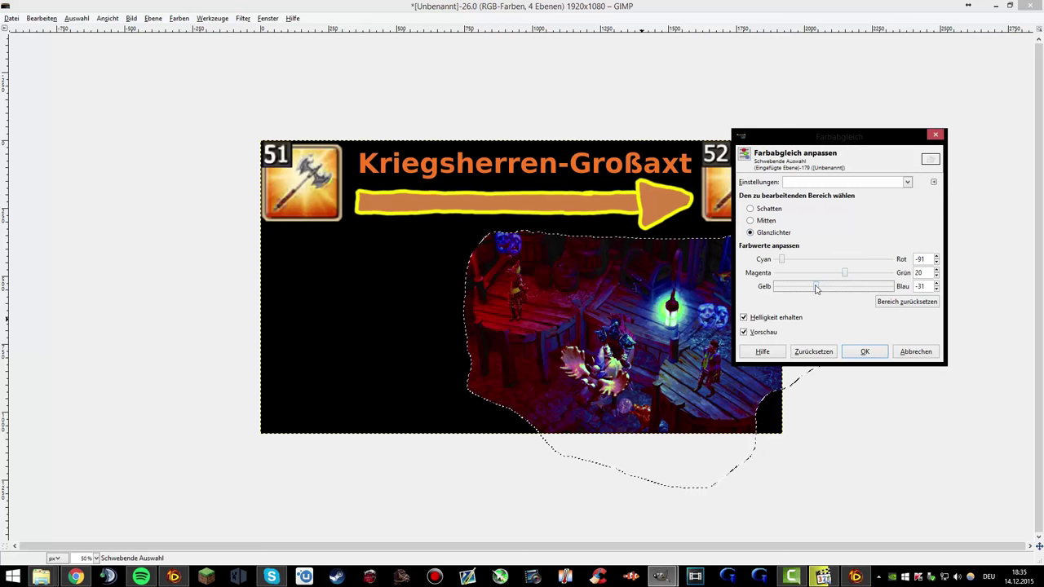
click(865, 351)
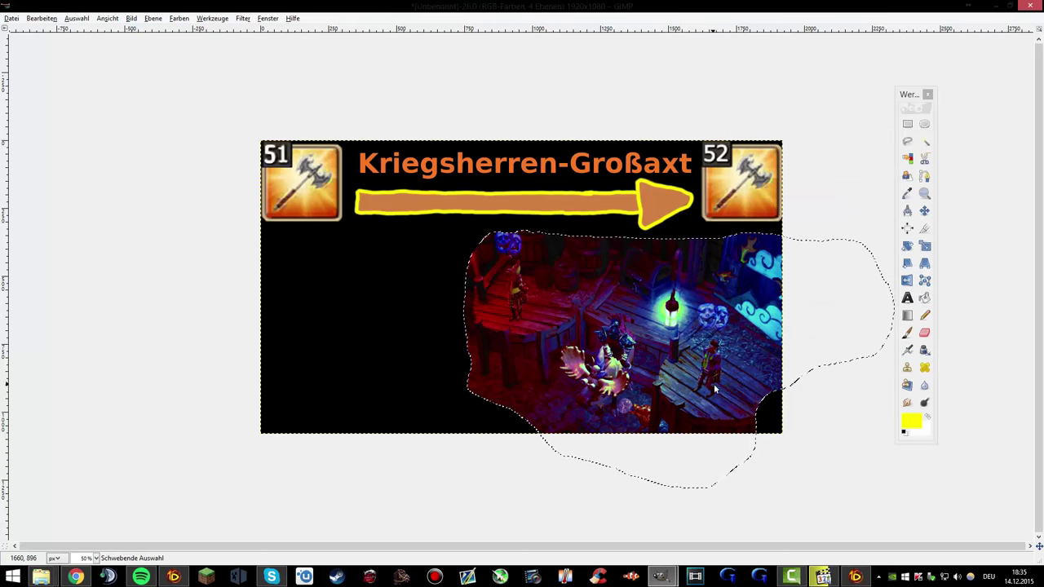
- Adjust the stage cutout to brightness -11 and contrast 32, and apply the change
key(1)
scroll(711, 454, up, 1)
right_click(604, 303)
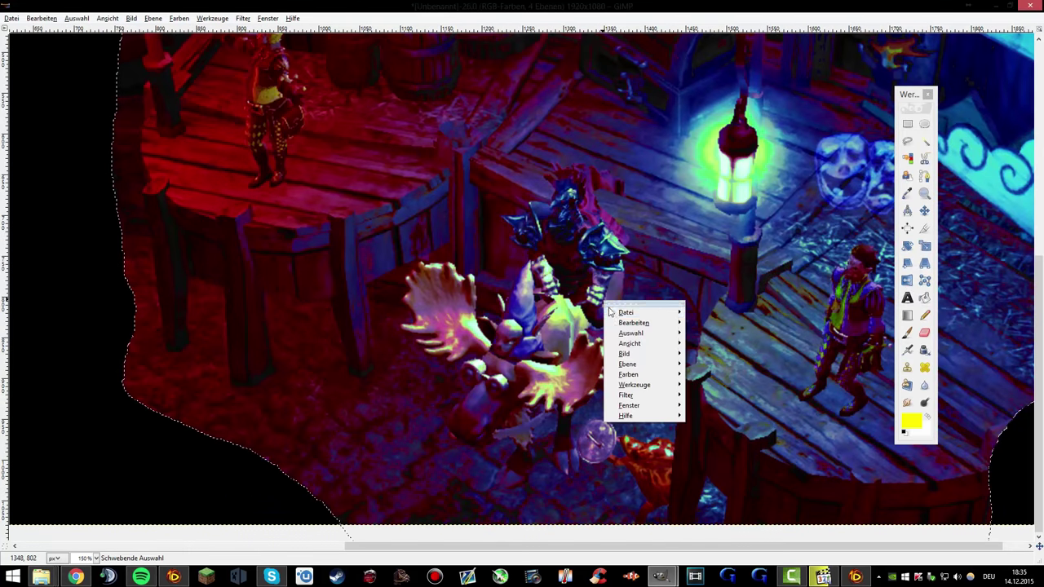
mouse_move(628, 374)
click(731, 374)
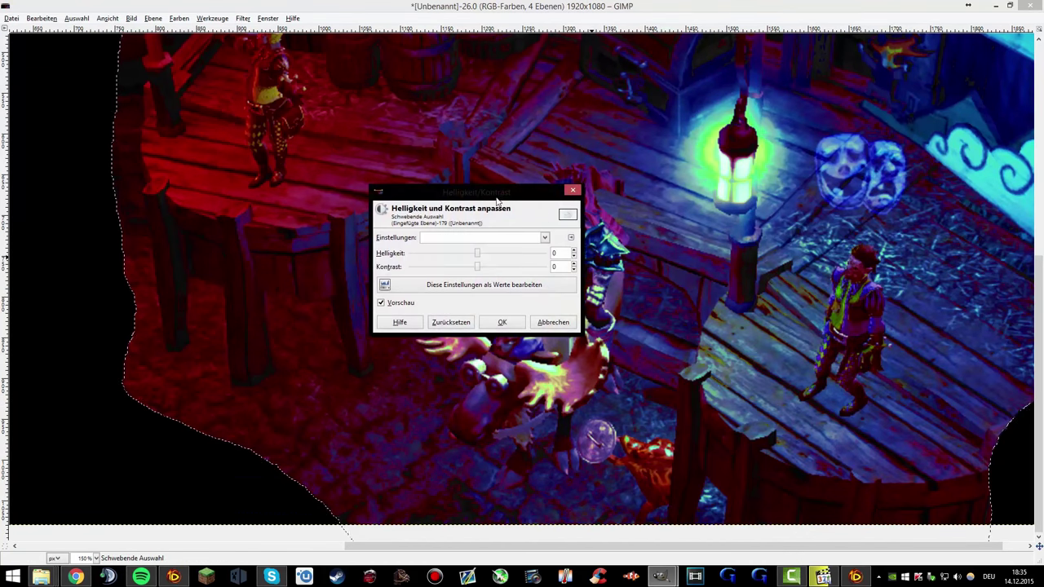
drag(497, 198, 222, 358)
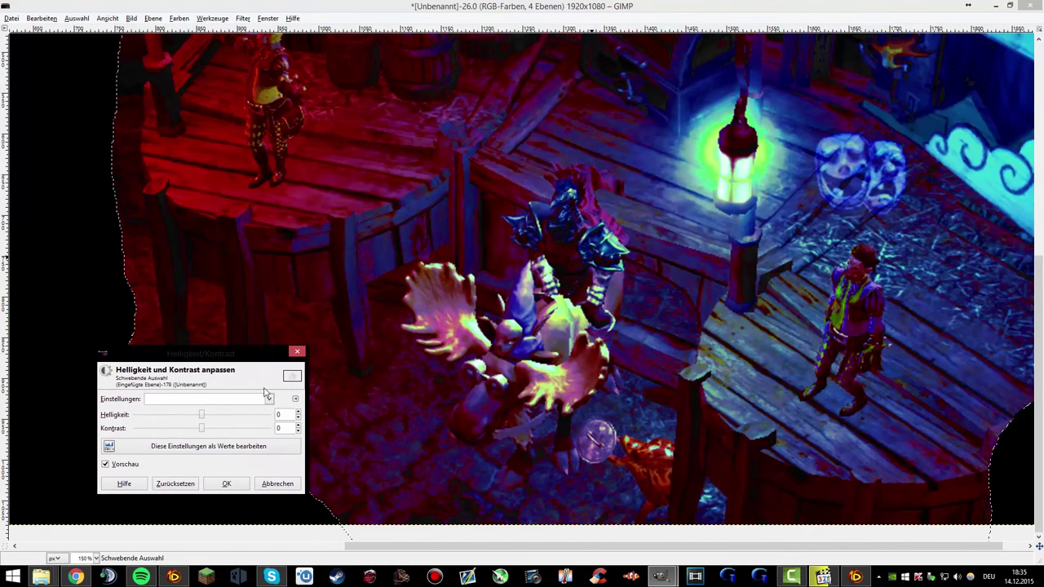
mouse_move(202, 429)
mouse_down()
mouse_move(193, 432)
mouse_move(214, 437)
mouse_up()
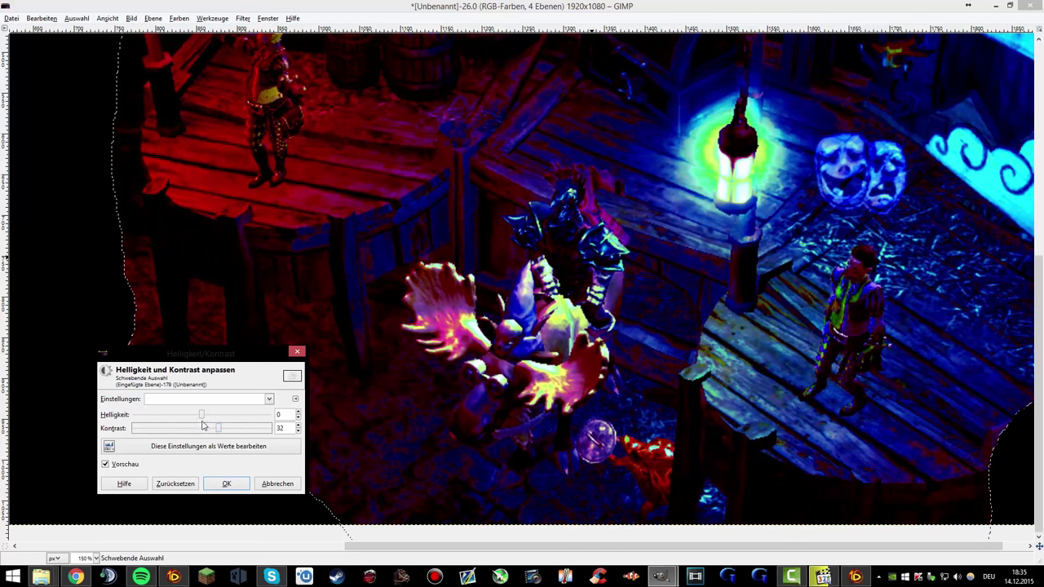
drag(202, 415, 201, 417)
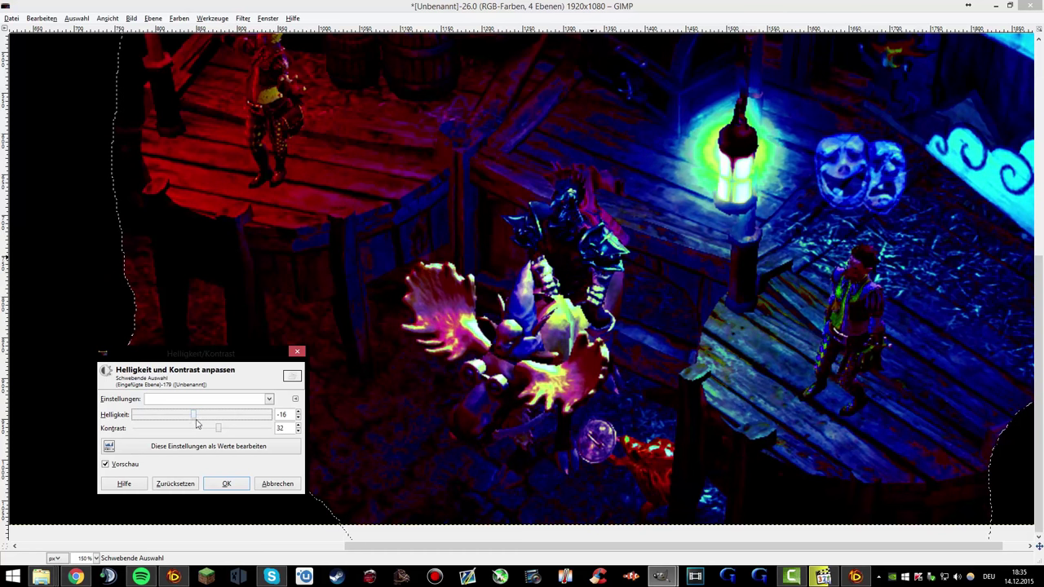
drag(196, 423, 199, 420)
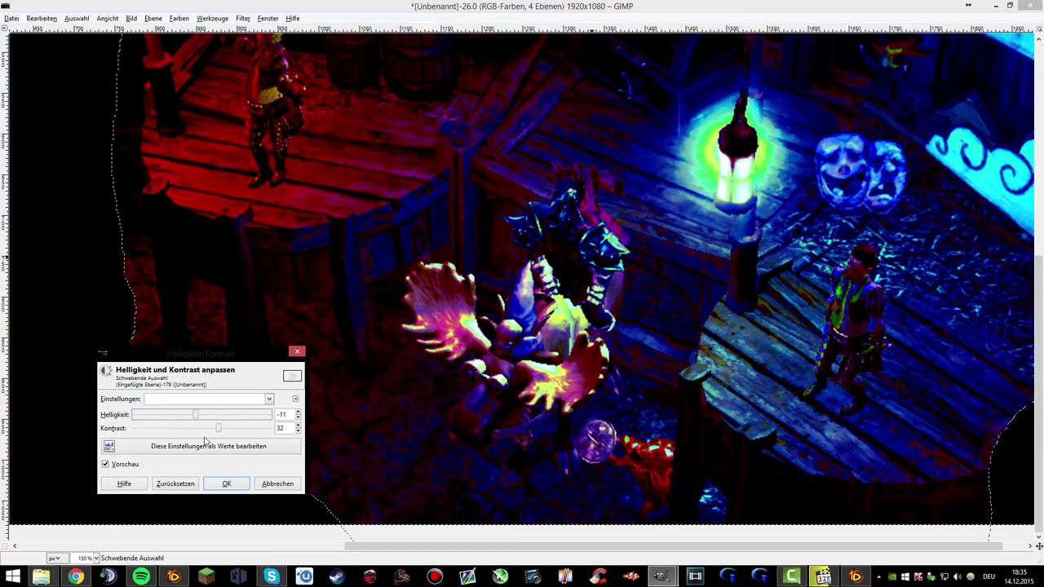
click(226, 484)
key(minus)
key(minus)
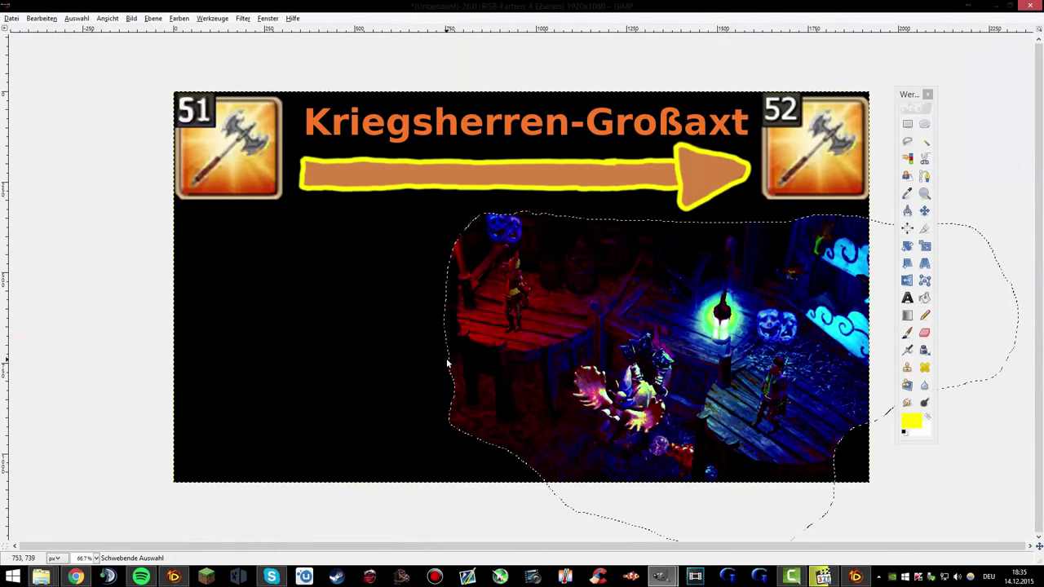
right_click(620, 351)
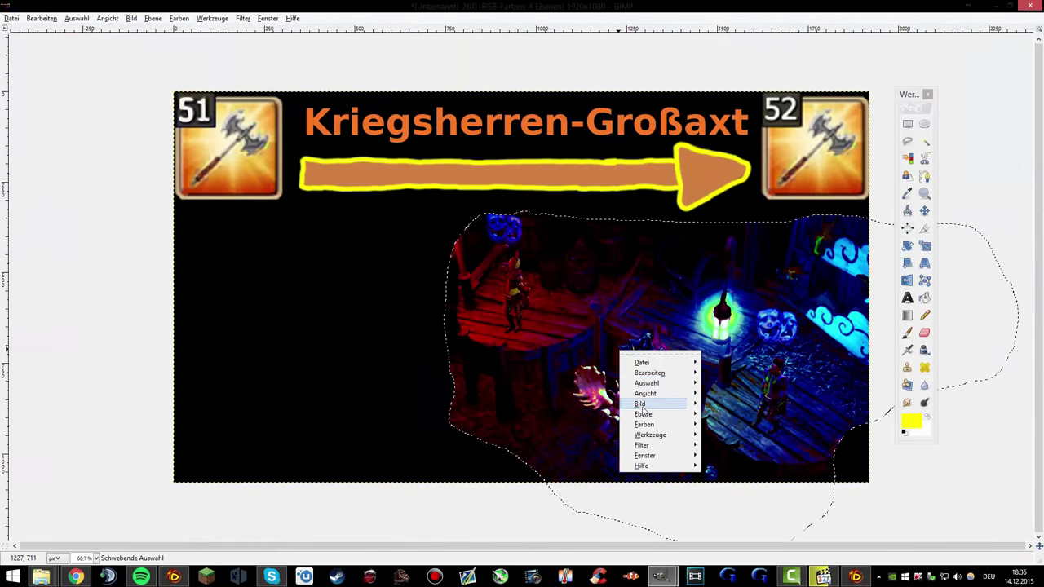
mouse_move(646, 425)
key(Escape)
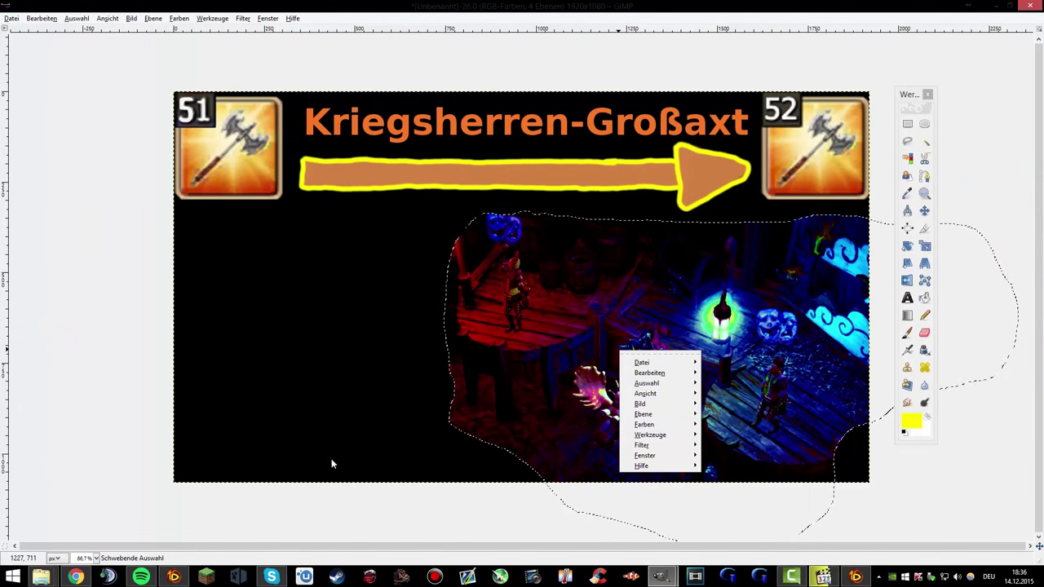
key(Escape)
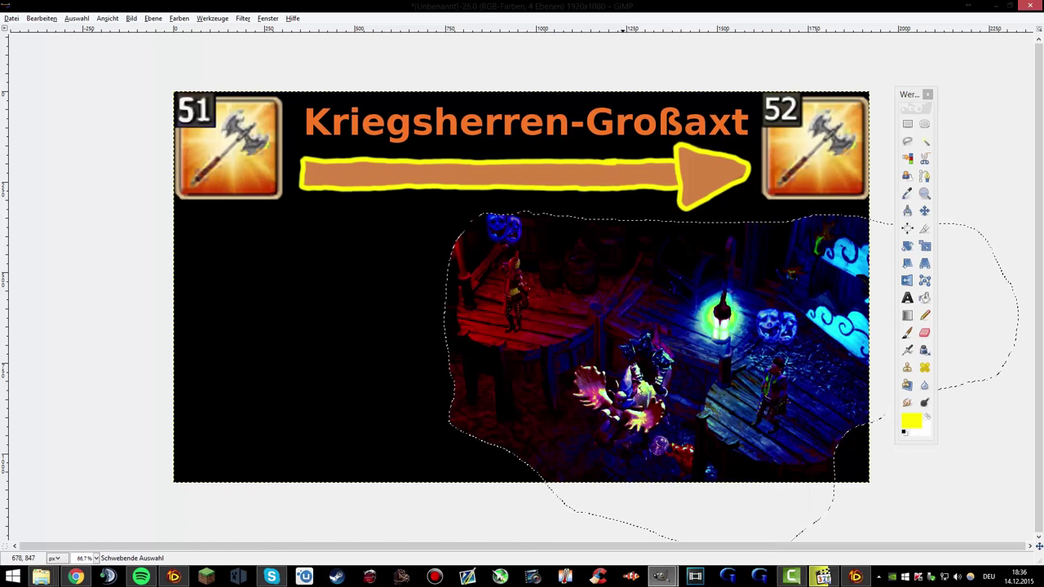
- Adjust the floating stage cutout to brightness 17 and contrast 2, and apply the change
right_click(641, 380)
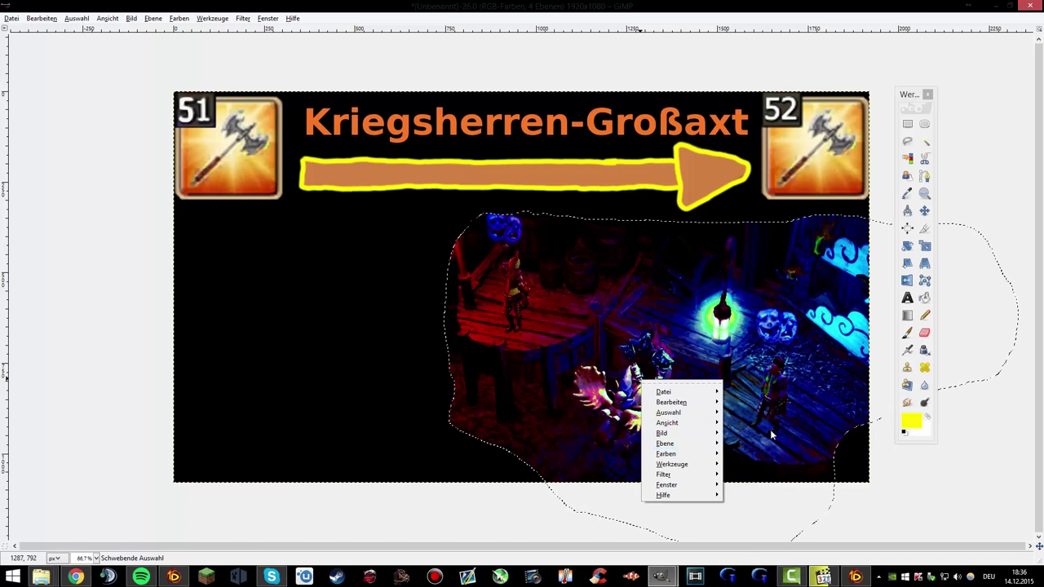
mouse_move(687, 462)
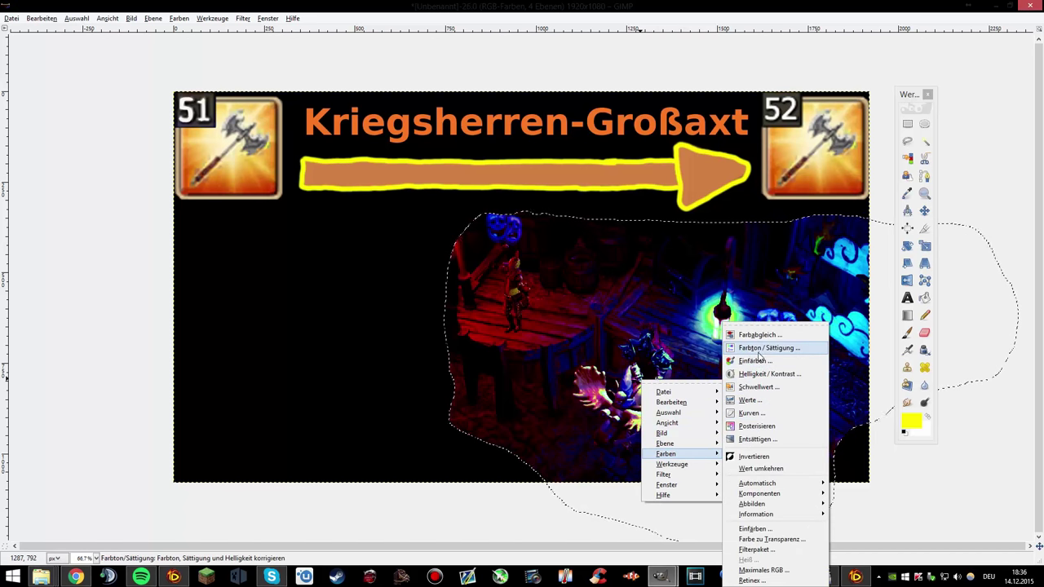
click(767, 374)
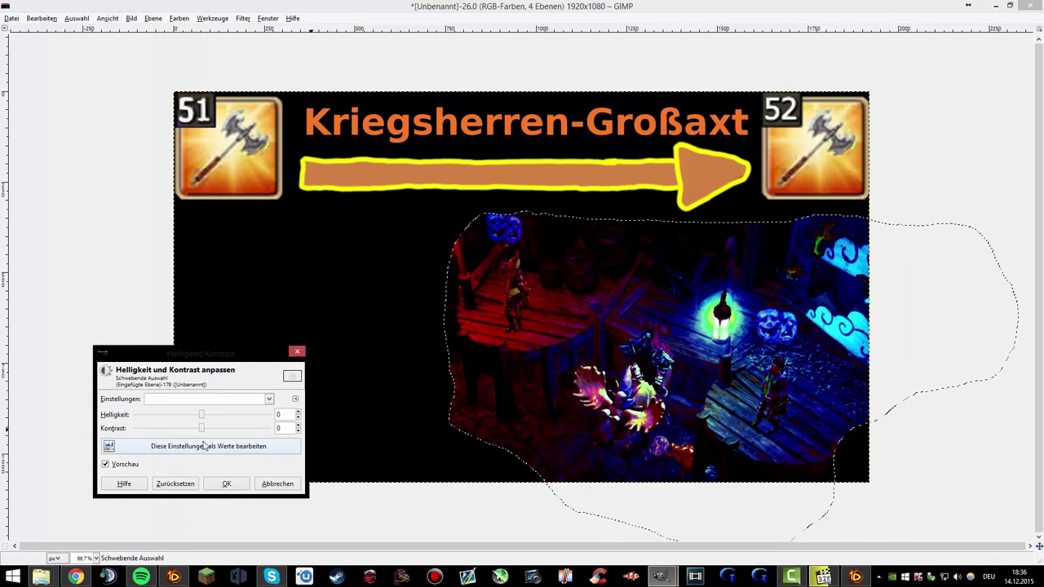
click(204, 420)
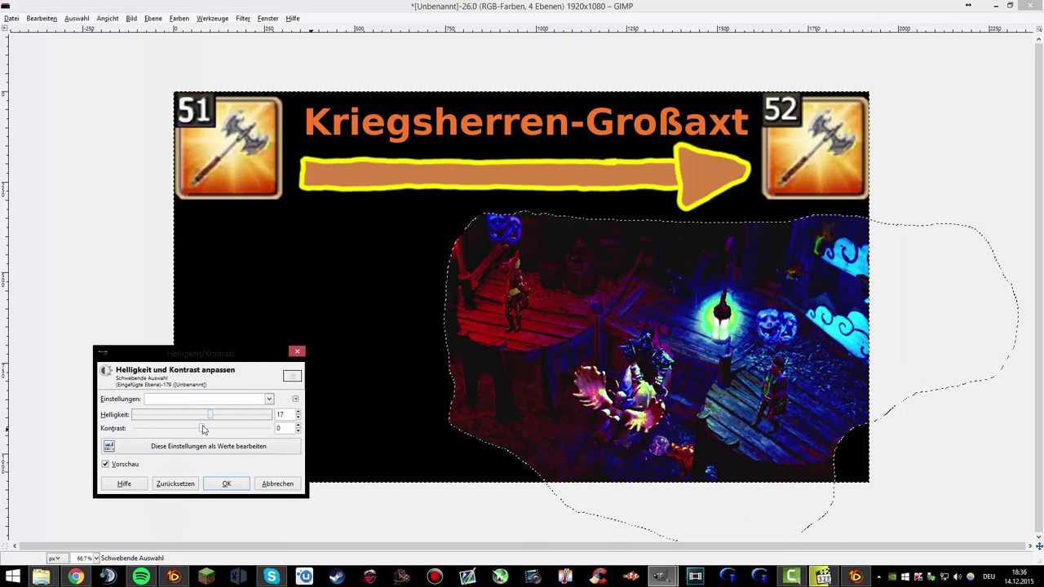
click(203, 430)
drag(201, 430, 204, 431)
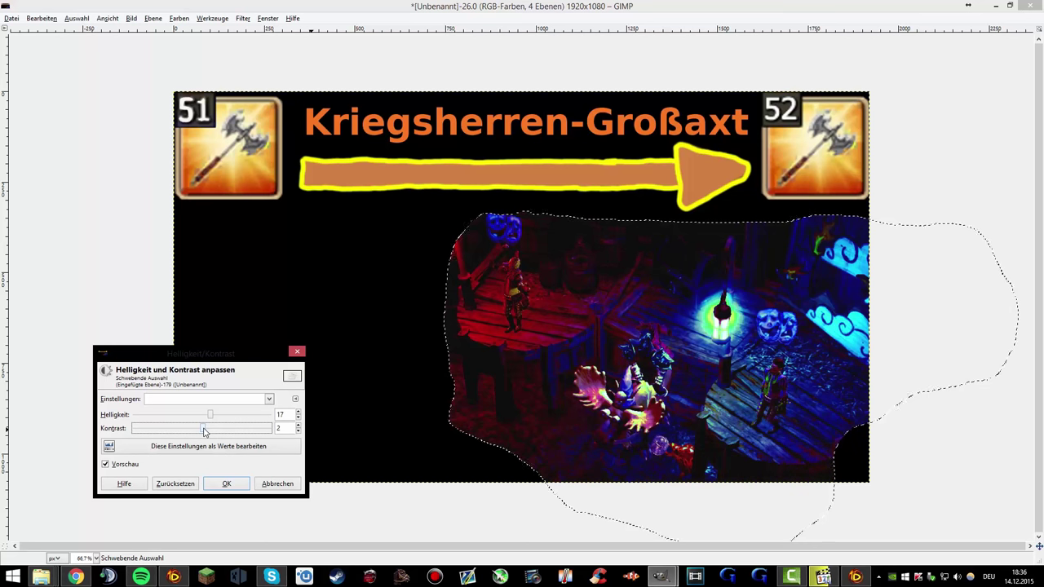
click(216, 484)
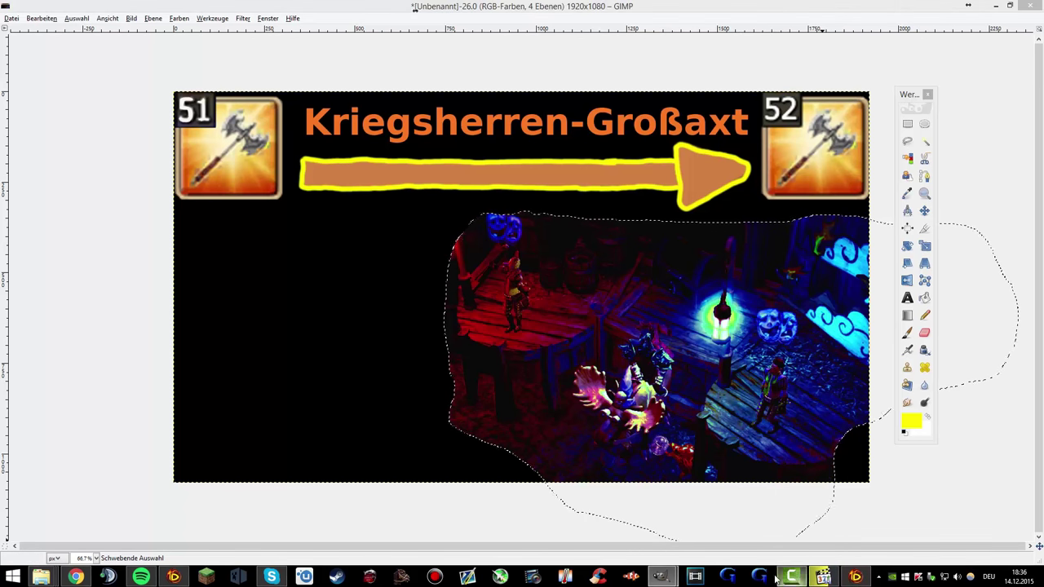
- Switch to the Drakensang Online game in full screen and view the inventory's first bag
click(173, 576)
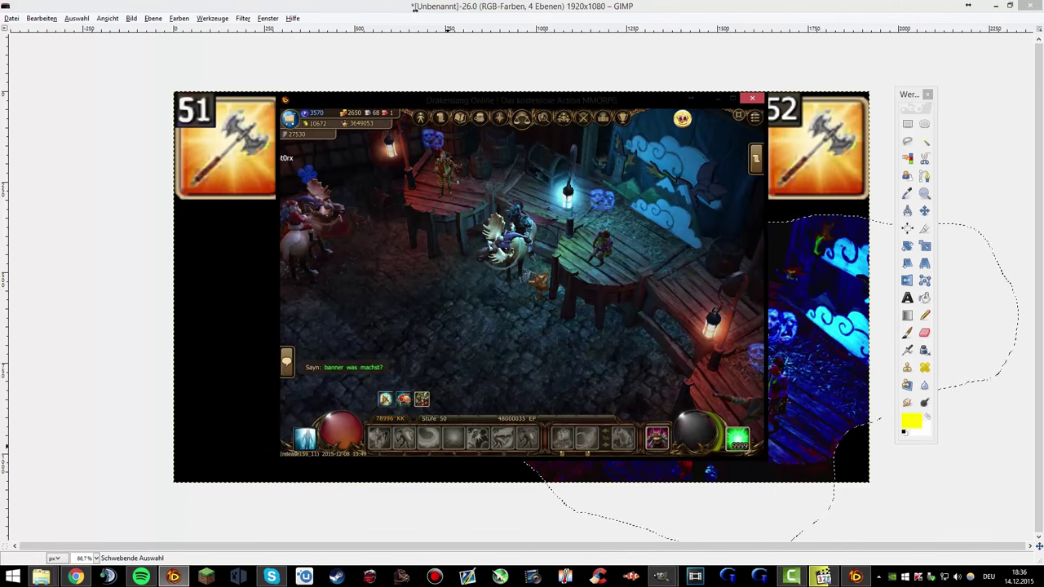
click(736, 118)
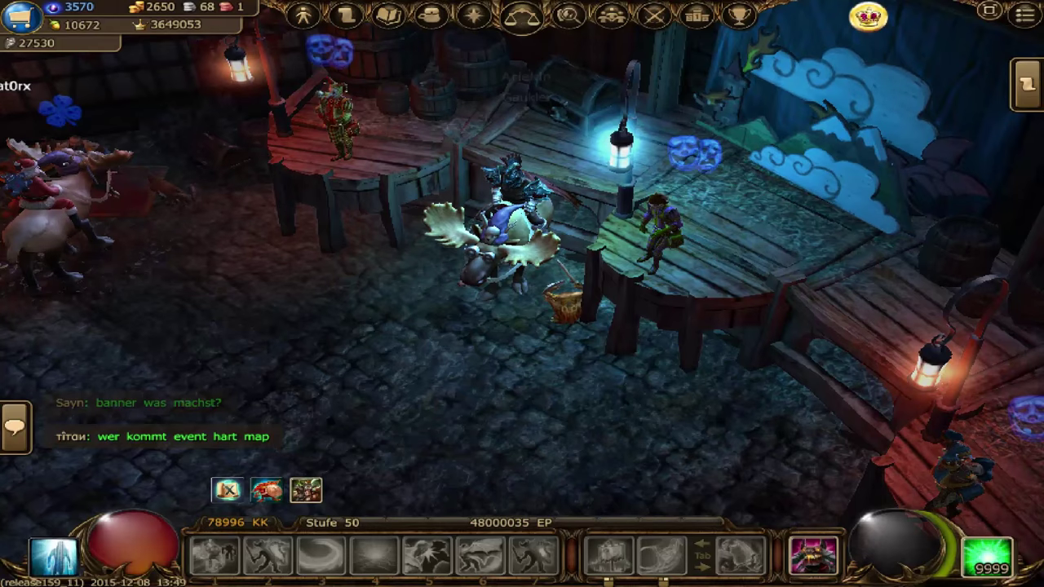
key(i)
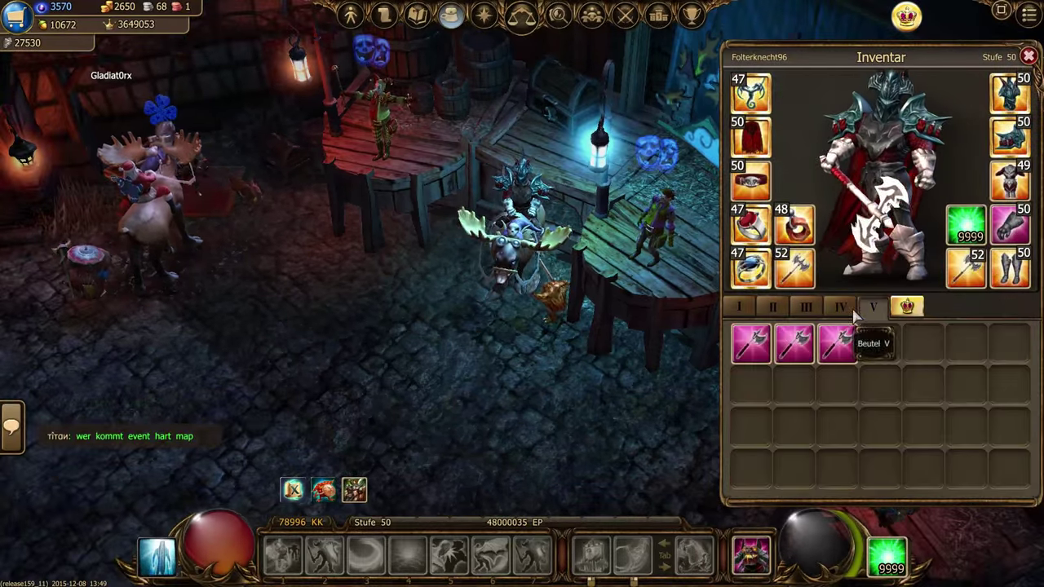
click(739, 307)
click(447, 349)
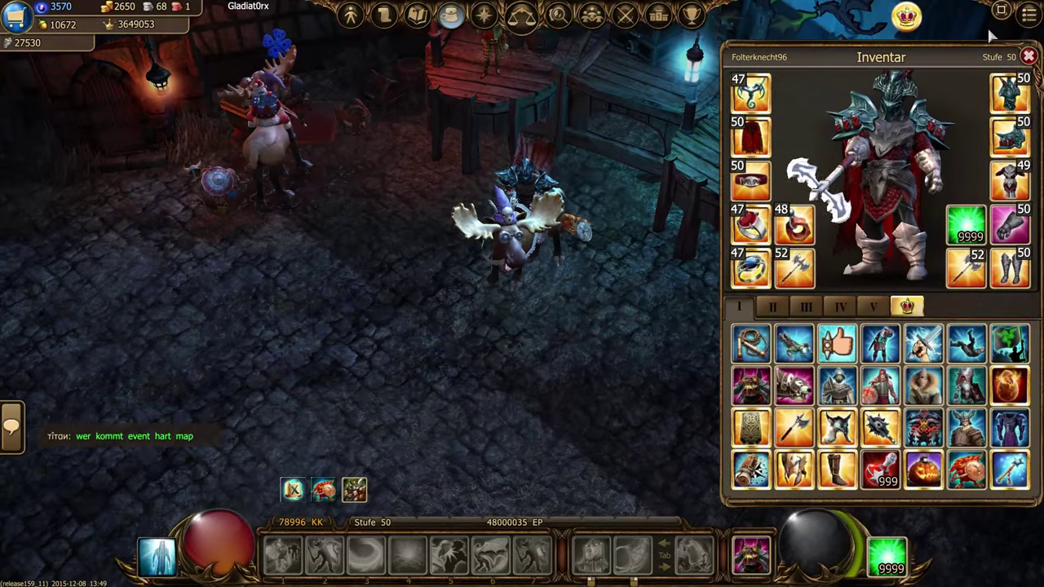
key(i)
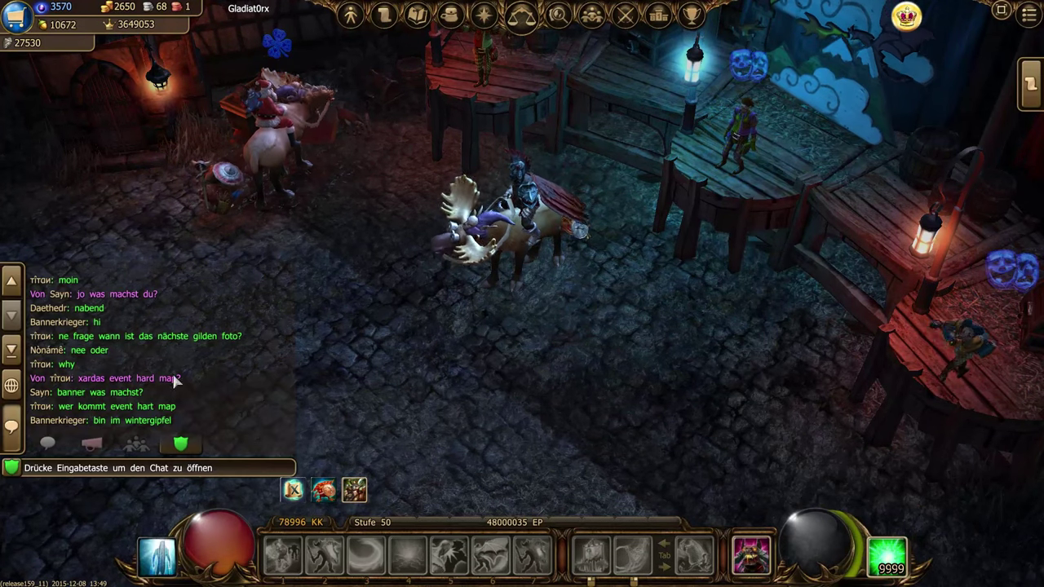
- Answer the latest whisper with "später evtl." and the other player's whisper with "videos" in the game chat
click(352, 405)
key(Return)
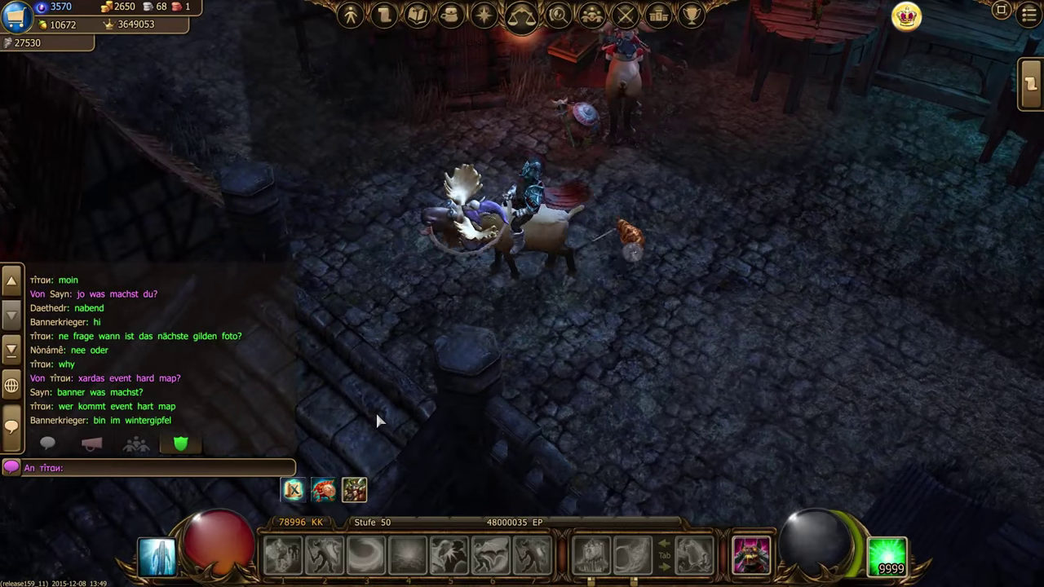
text(später evtl.)
key(Return)
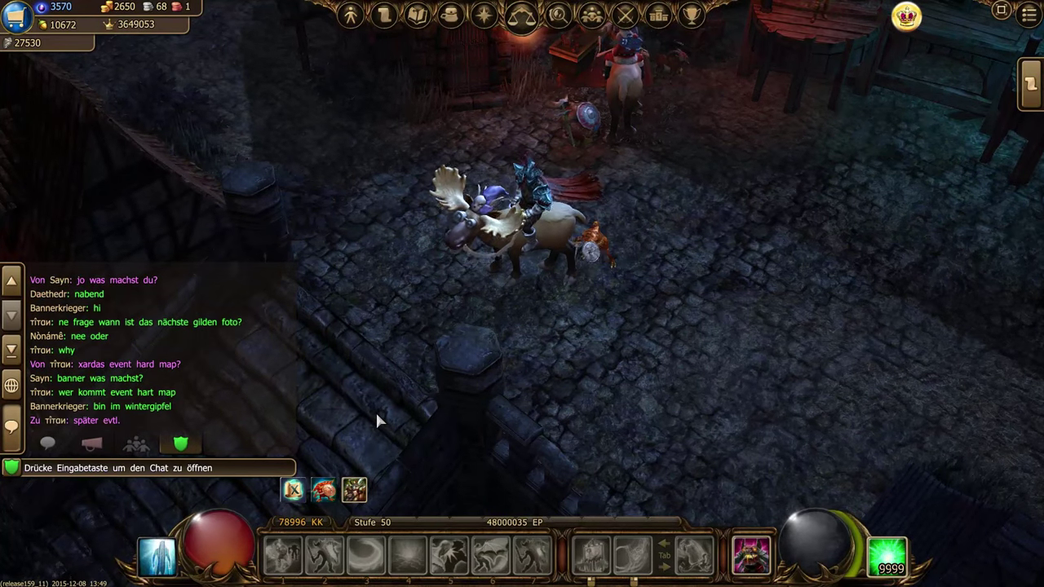
key(Return)
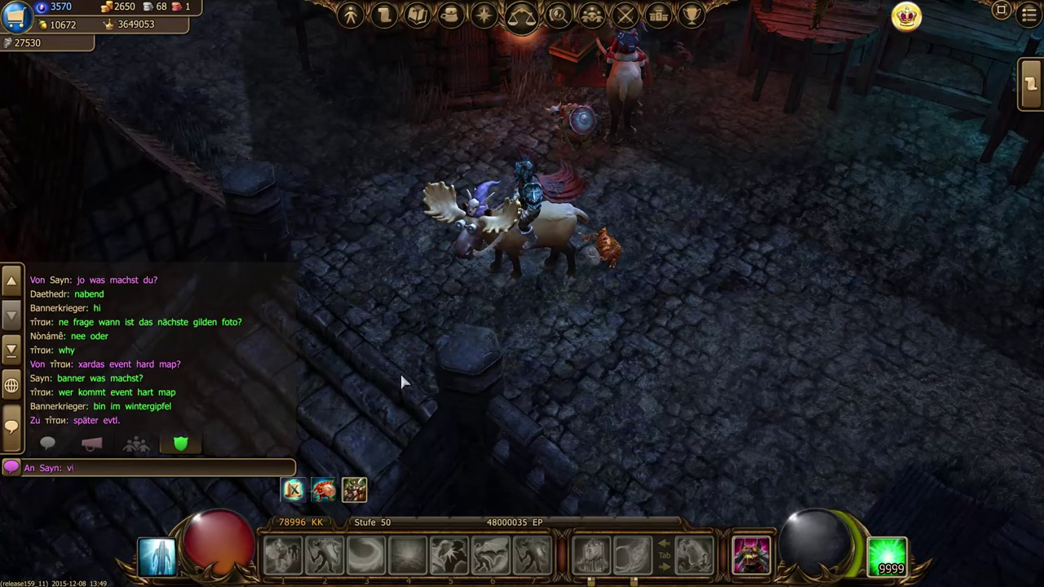
text(videos)
key(Return)
- Enter the reply "ok" to an earlier whisper in the chat history, and return to GIMP
scroll(53, 304, up, 3)
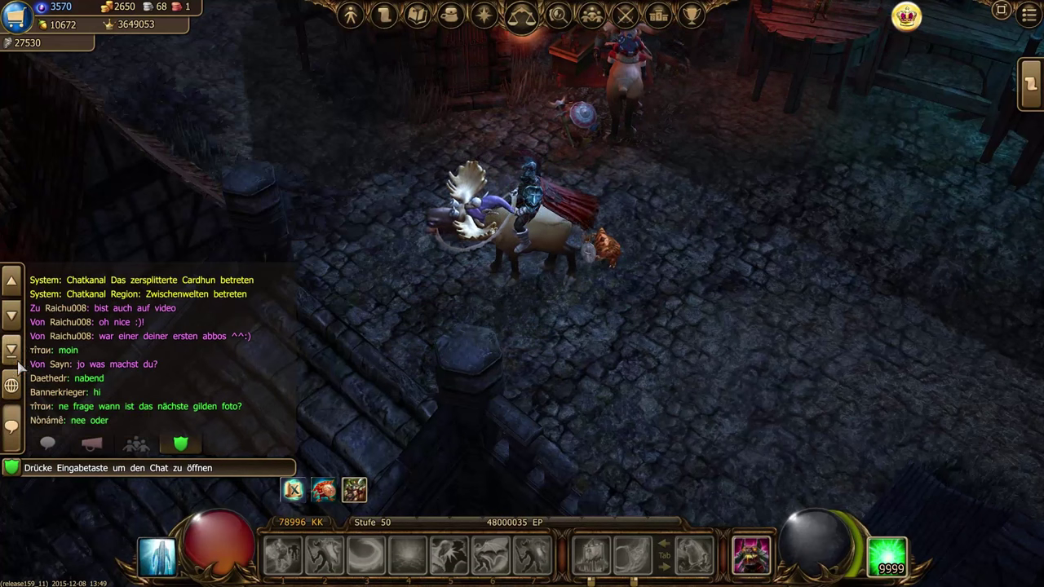
click(73, 336)
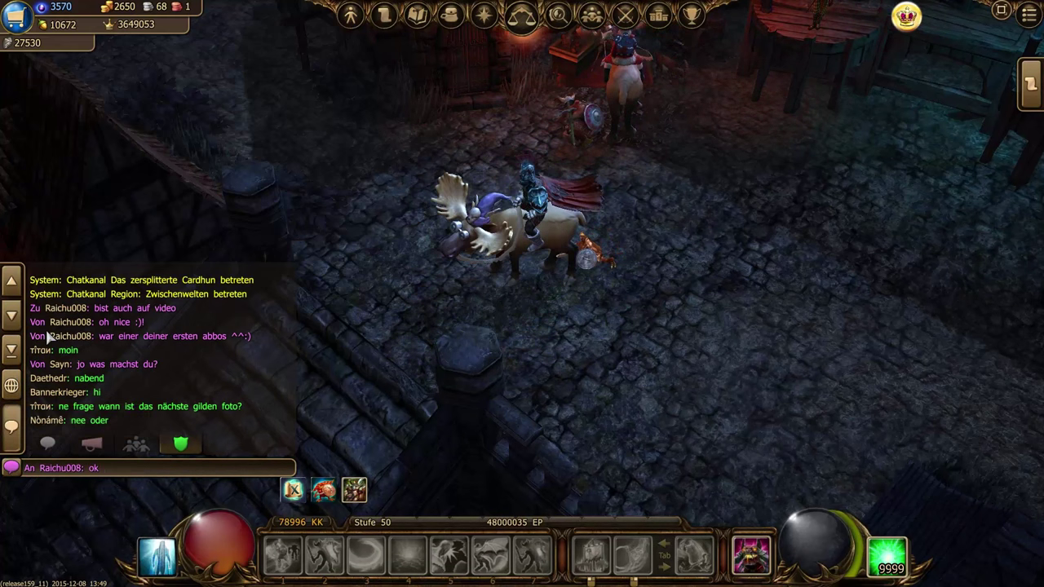
key(Escape)
click(666, 244)
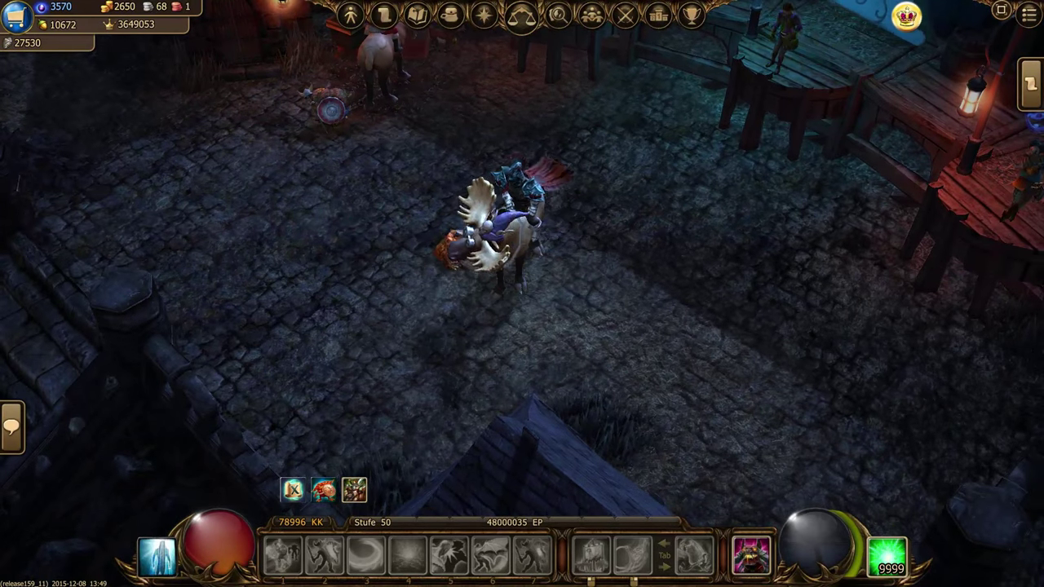
key(F12)
click(718, 98)
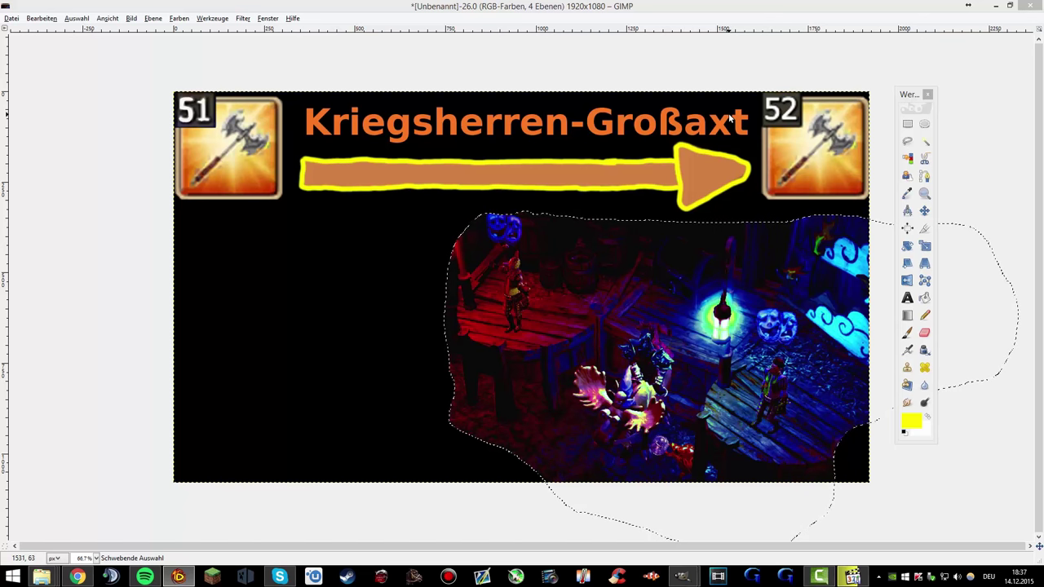
- Try to close the image, cancel the closing, and select the Paintbrush tool
click(1033, 6)
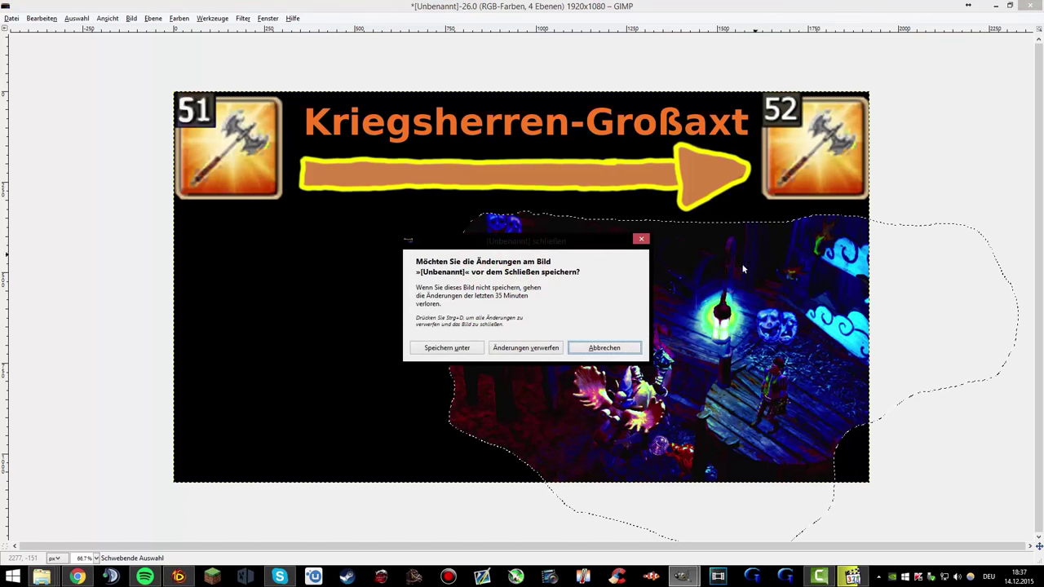
click(642, 241)
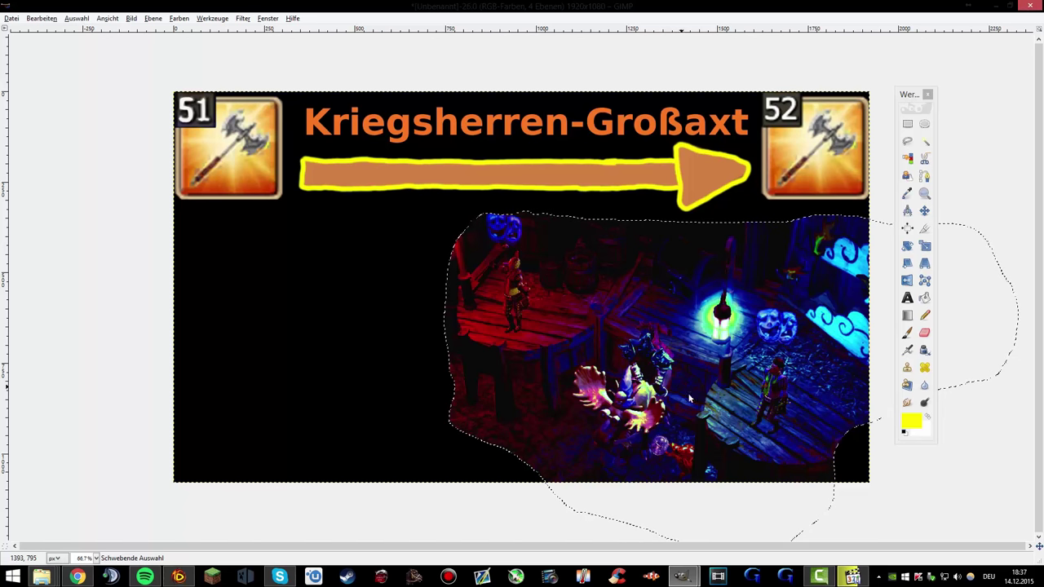
click(905, 334)
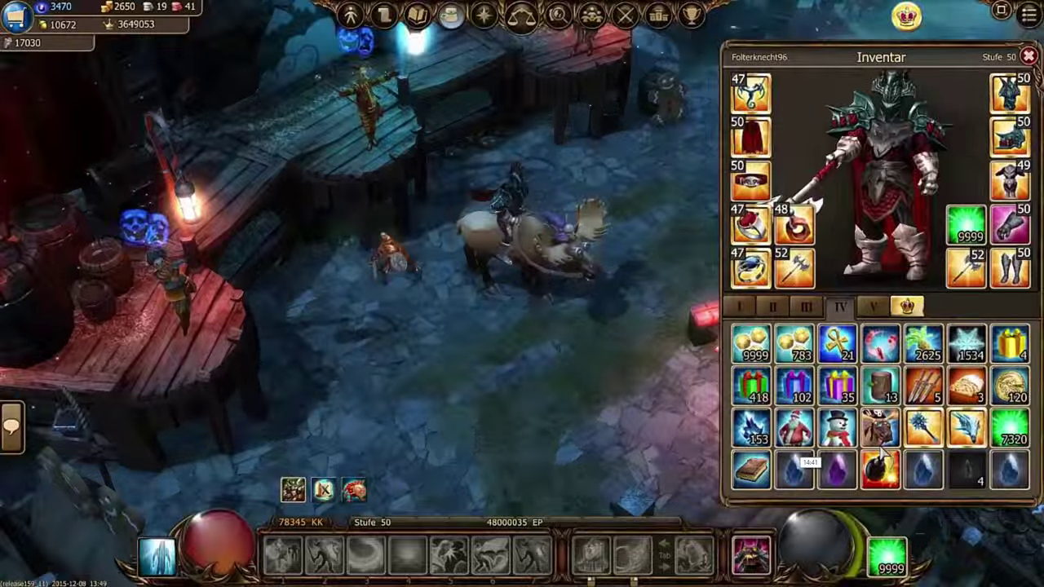
- Skim the gameplay recording in VLC from about 11:05 to the treasure chest scene after 14:50, and return to GIMP
click(723, 555)
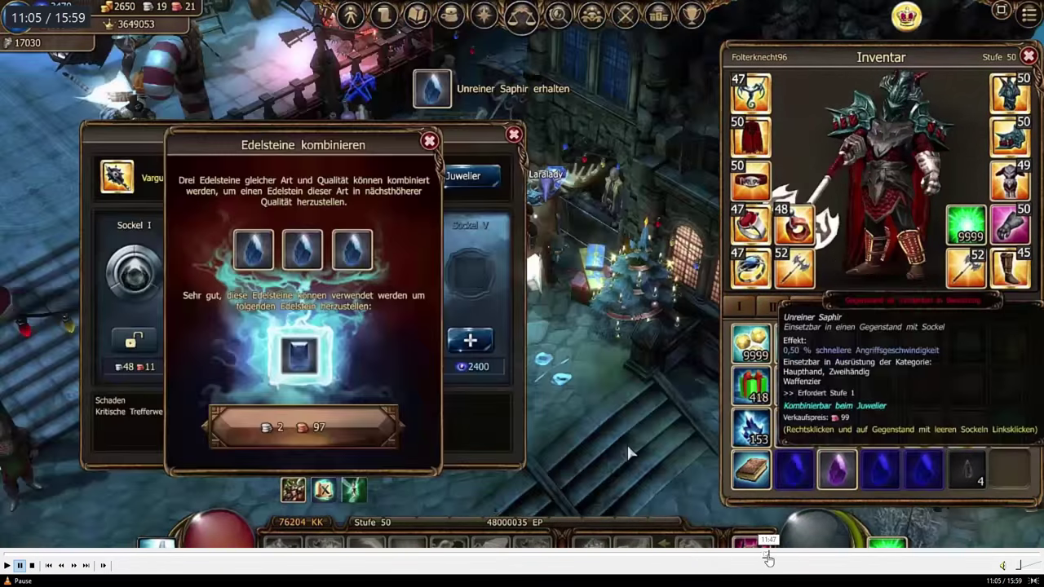
click(765, 555)
click(806, 555)
click(852, 555)
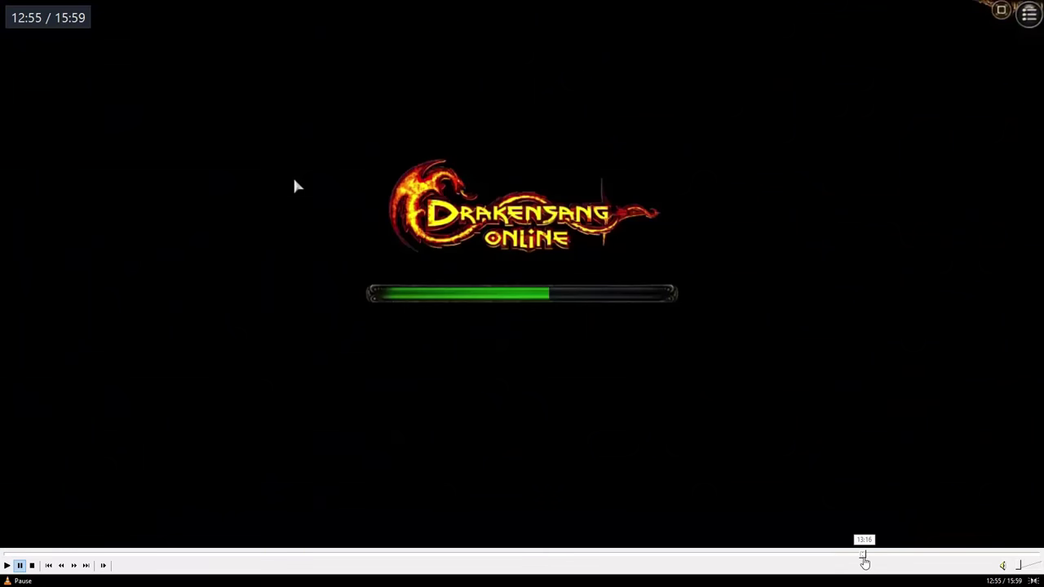
click(897, 555)
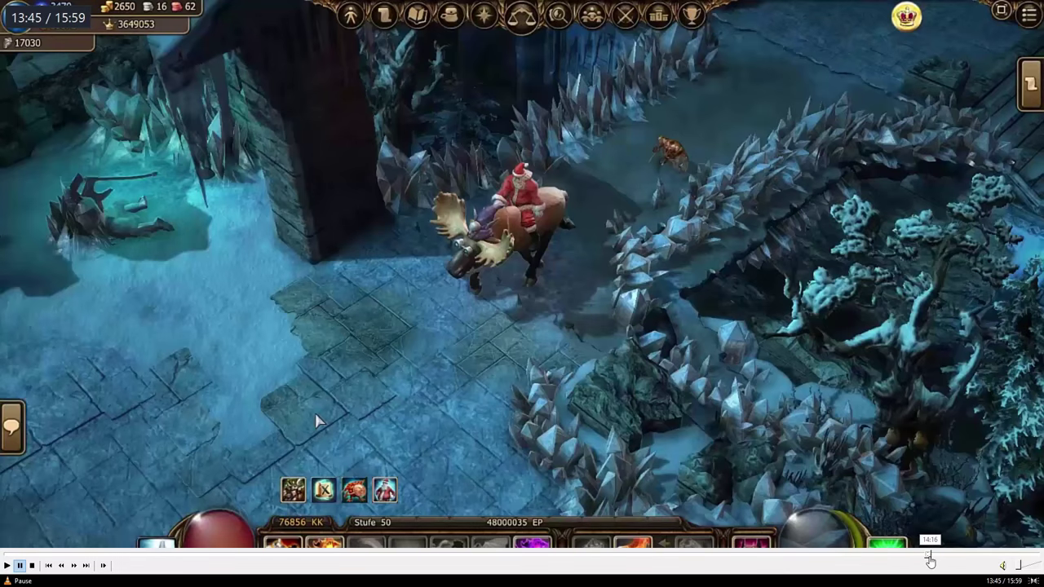
click(929, 556)
click(935, 556)
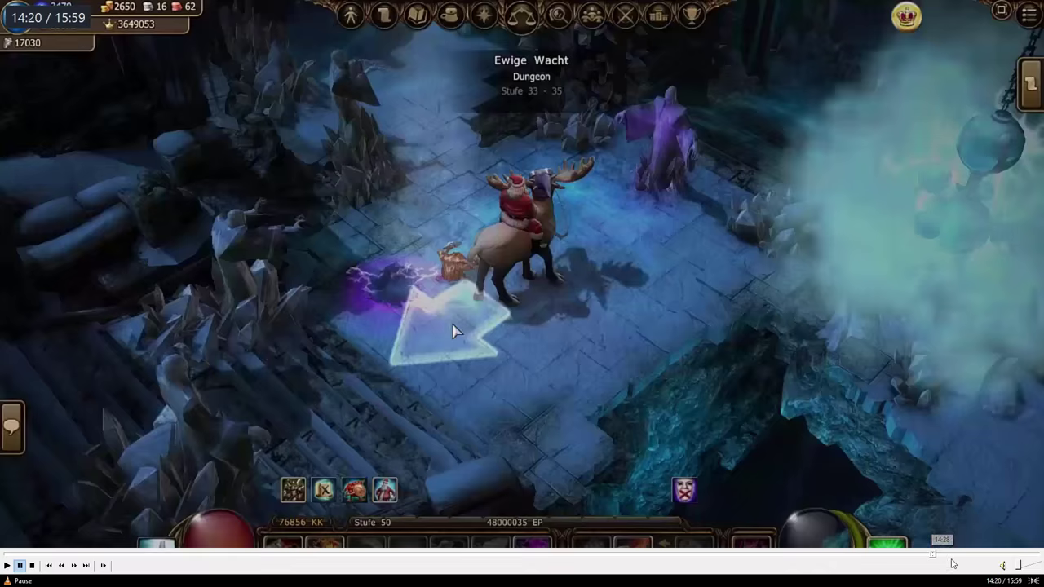
click(954, 556)
click(961, 556)
click(965, 556)
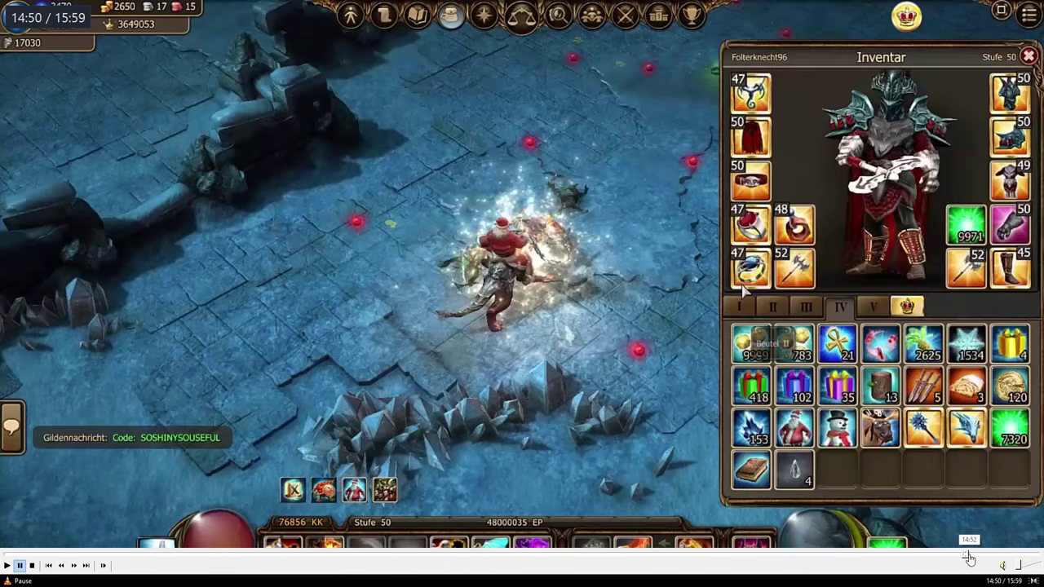
click(970, 556)
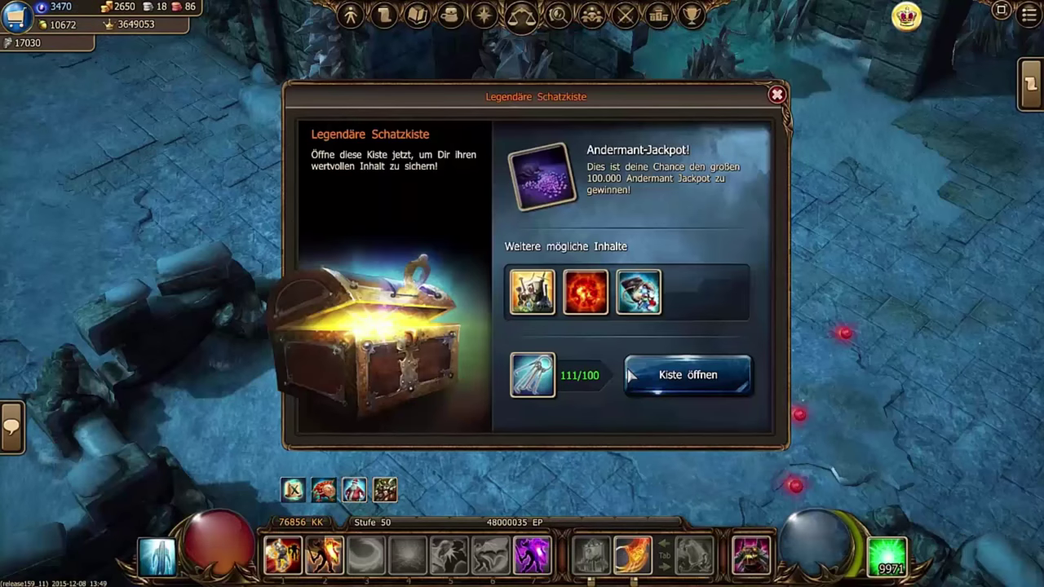
double_click(554, 419)
click(188, 50)
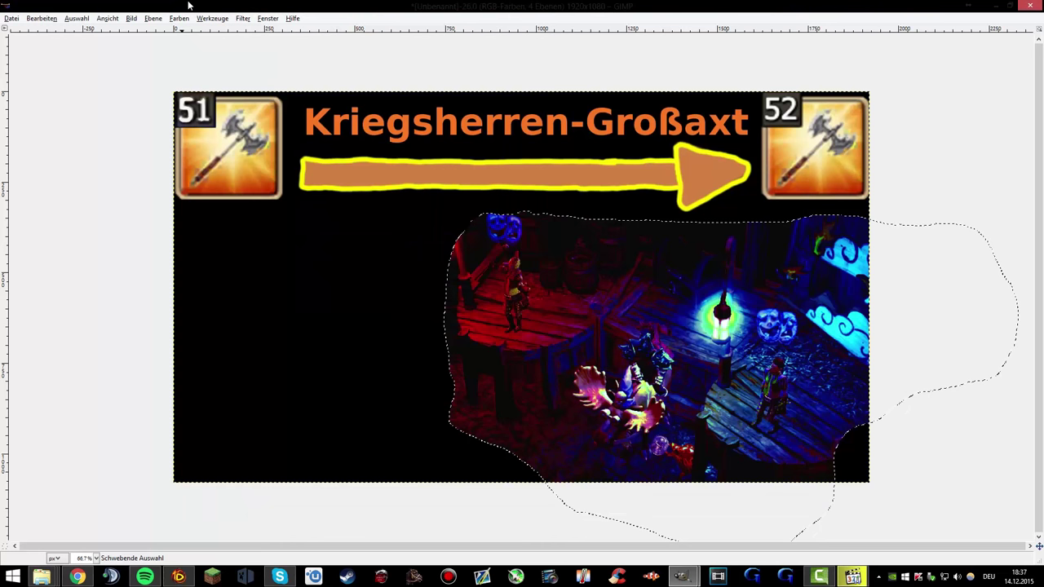
click(14, 18)
click(23, 30)
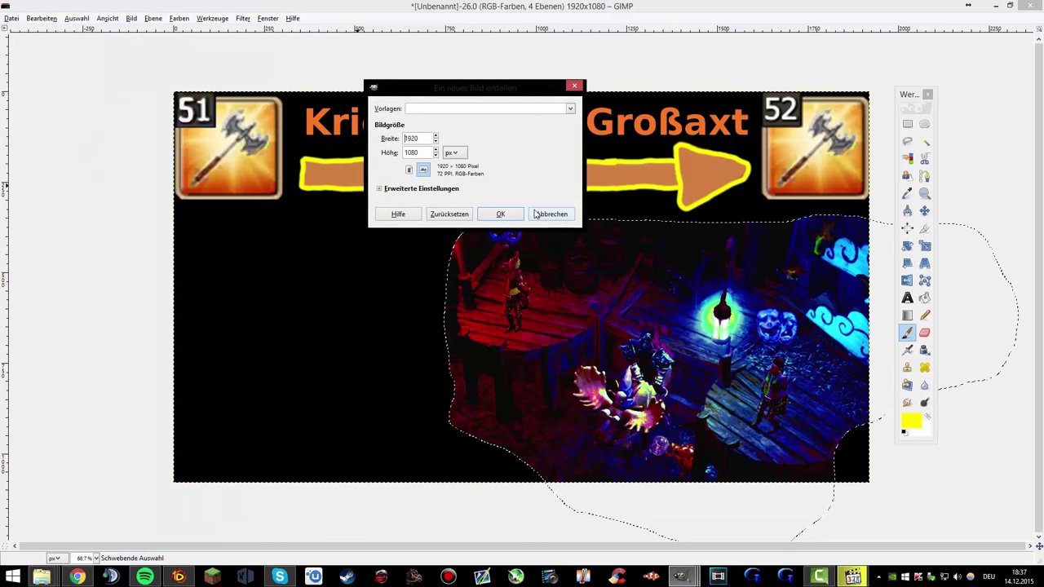
key(Escape)
- Start opening an image file and browse the earlier images in the Documents folder, previewing phönix kriegen.jpg and q4 beenden.jpg
click(11, 18)
click(37, 54)
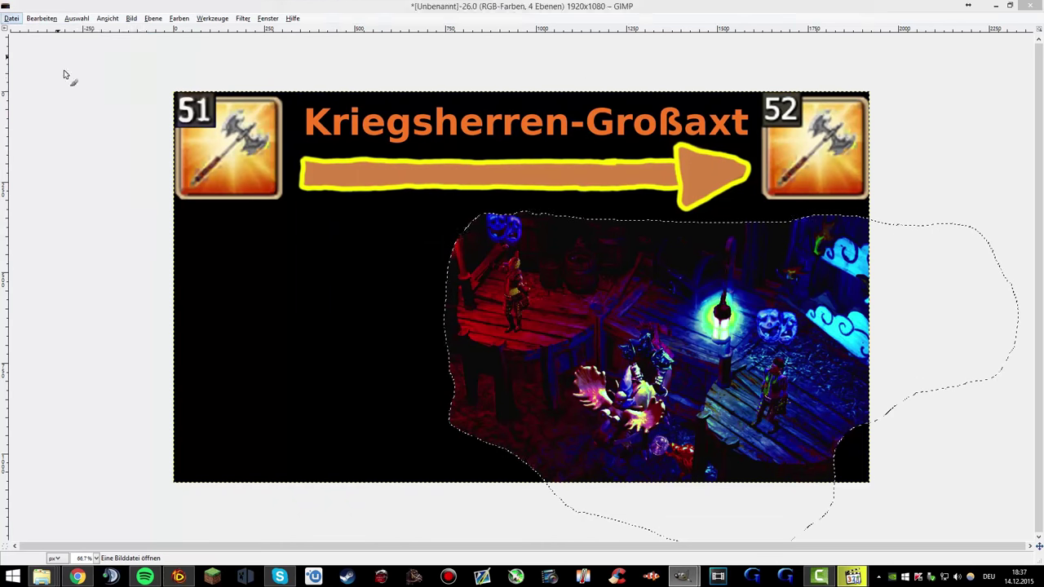
click(302, 241)
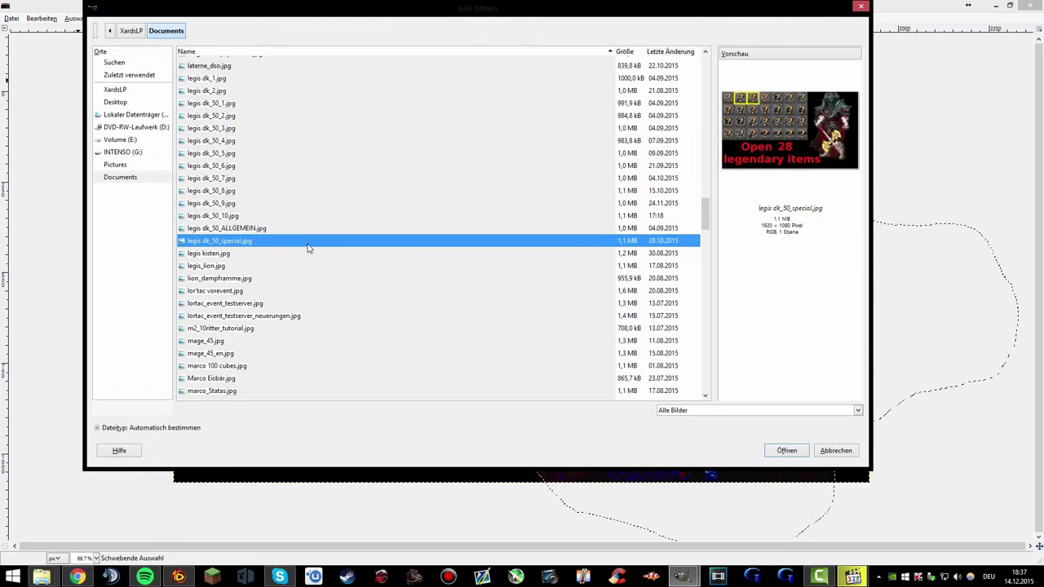
scroll(266, 359, down, 10)
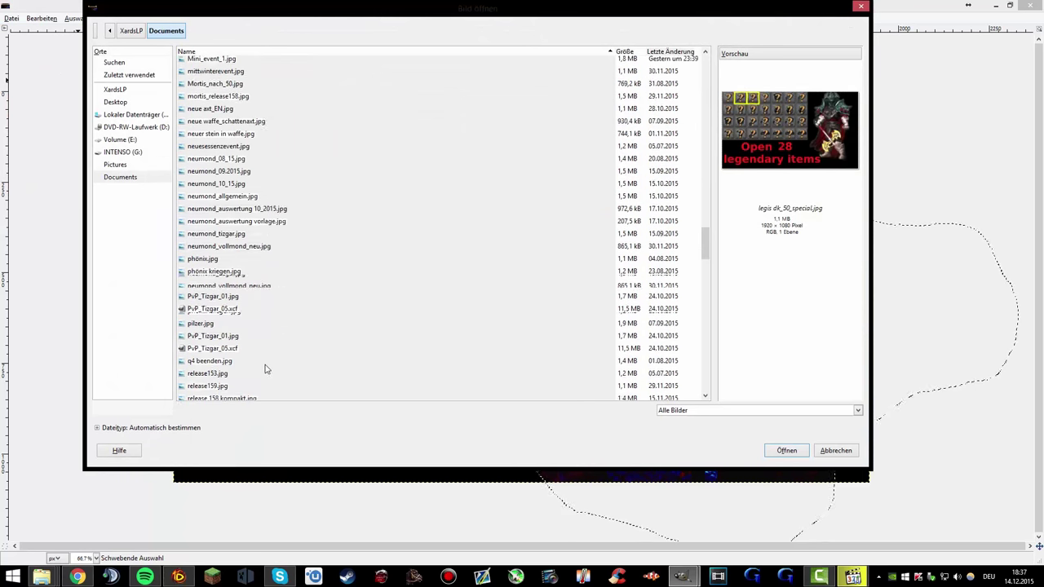
scroll(265, 369, down, 8)
scroll(270, 366, up, 9)
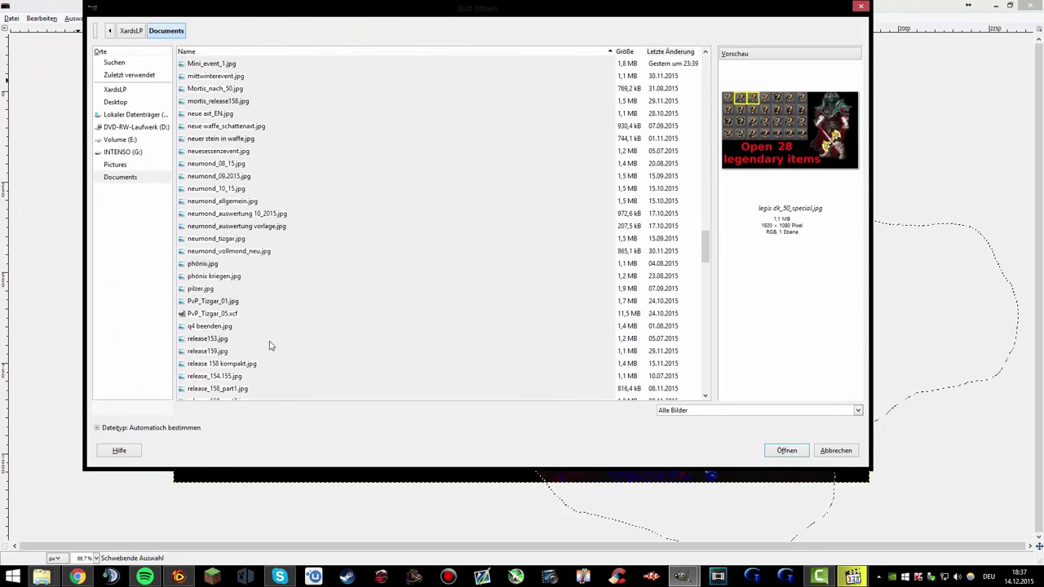
click(303, 265)
click(250, 279)
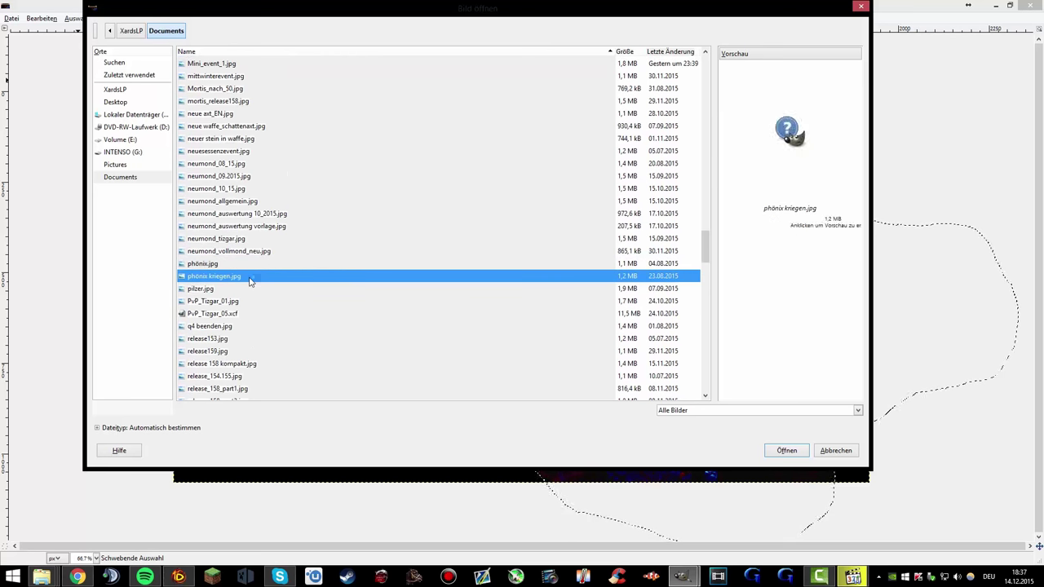
click(272, 327)
text(l)
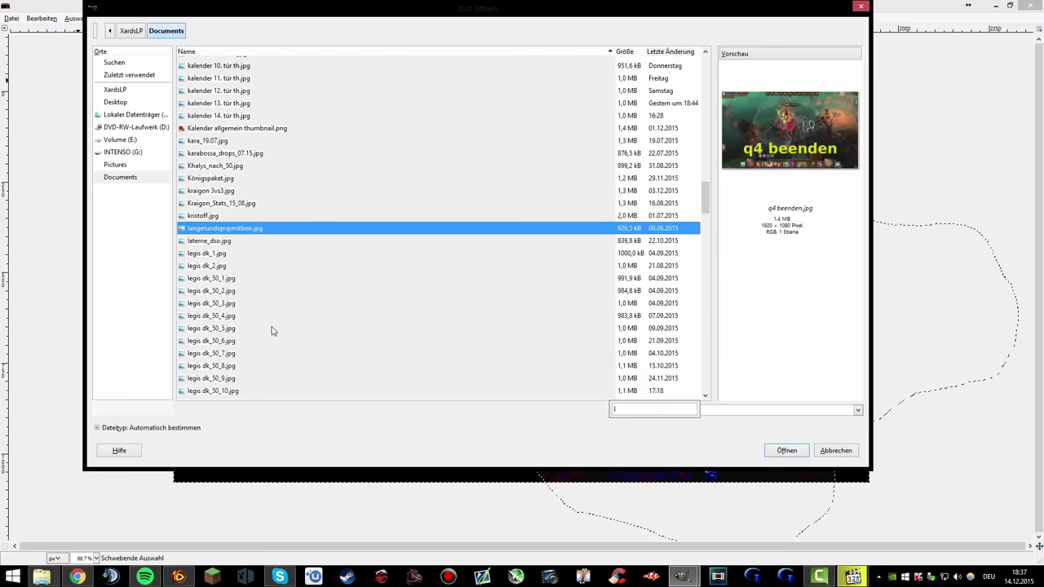
text(l)
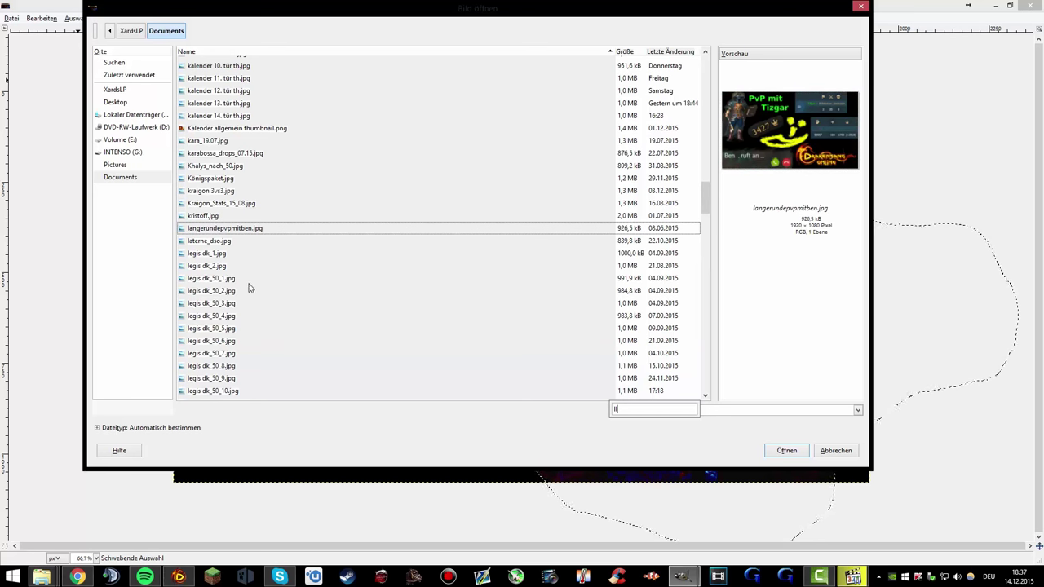
- Preview the Documents images from the legis dk_50 series through lortac_event_testserver_neuerungen.jpg for reusable material
click(250, 290)
scroll(264, 322, down, 3)
click(229, 309)
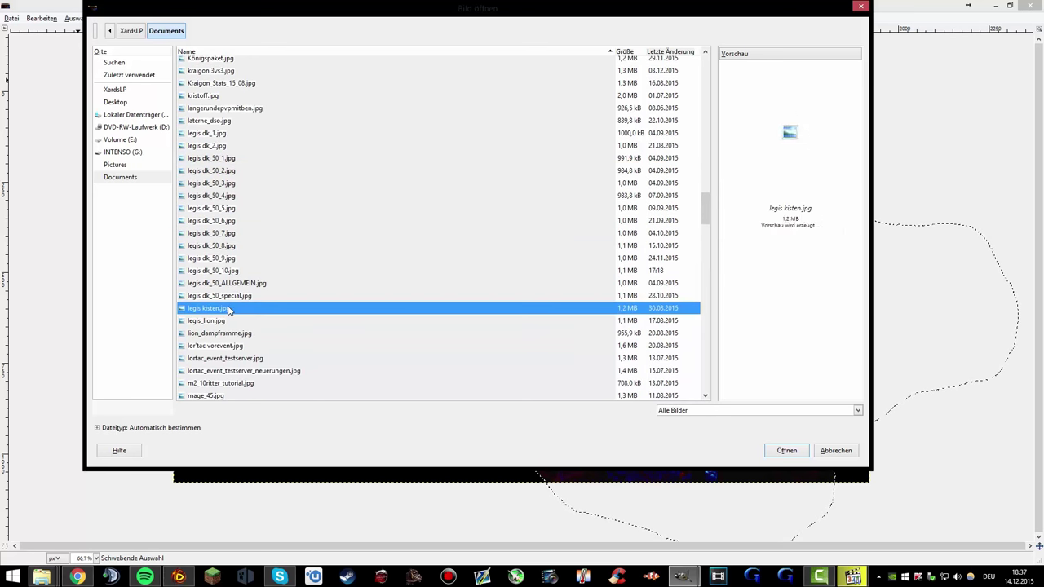
click(220, 321)
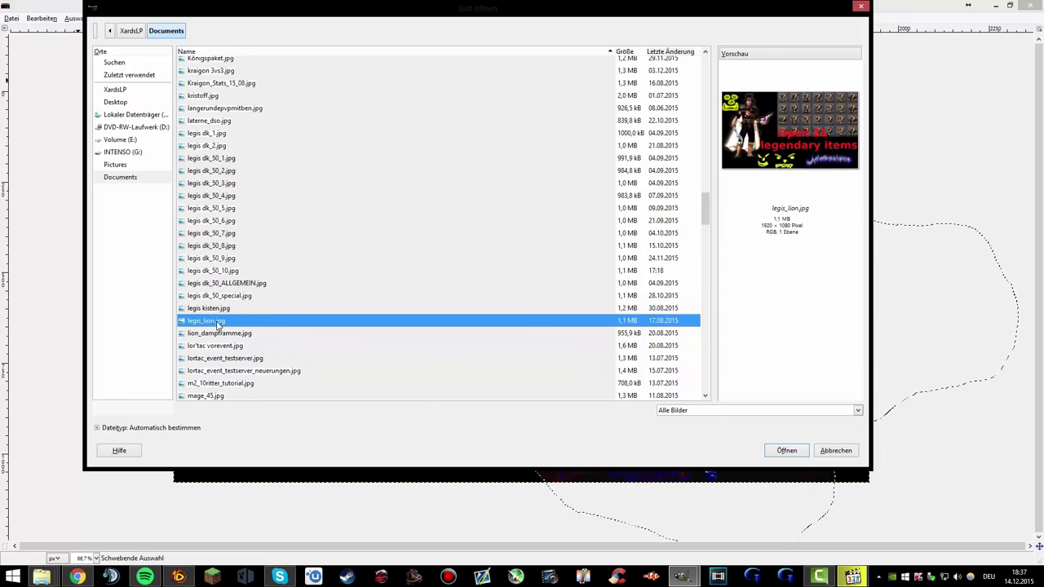
click(217, 336)
click(221, 357)
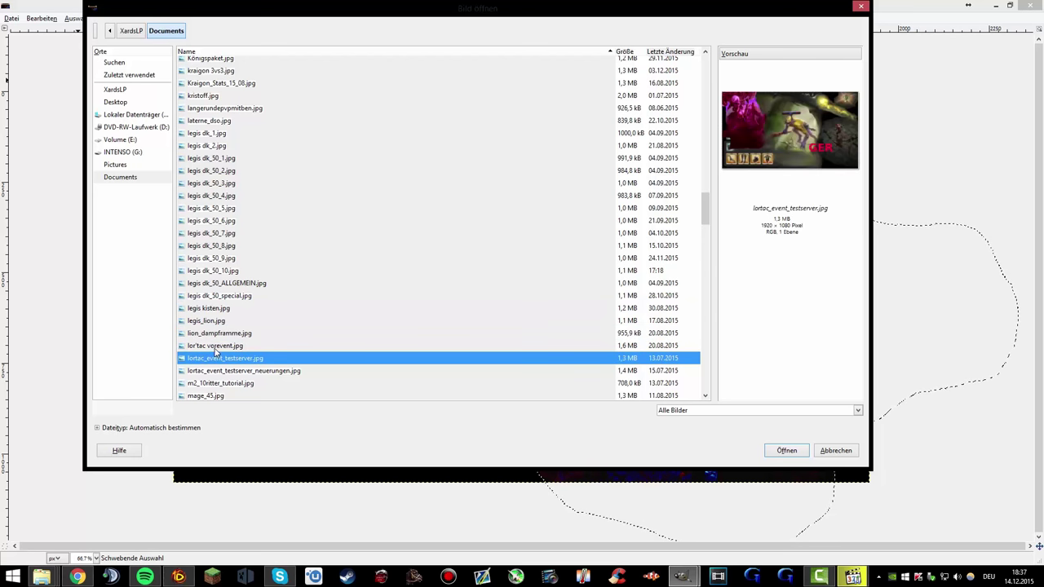
click(214, 348)
click(214, 372)
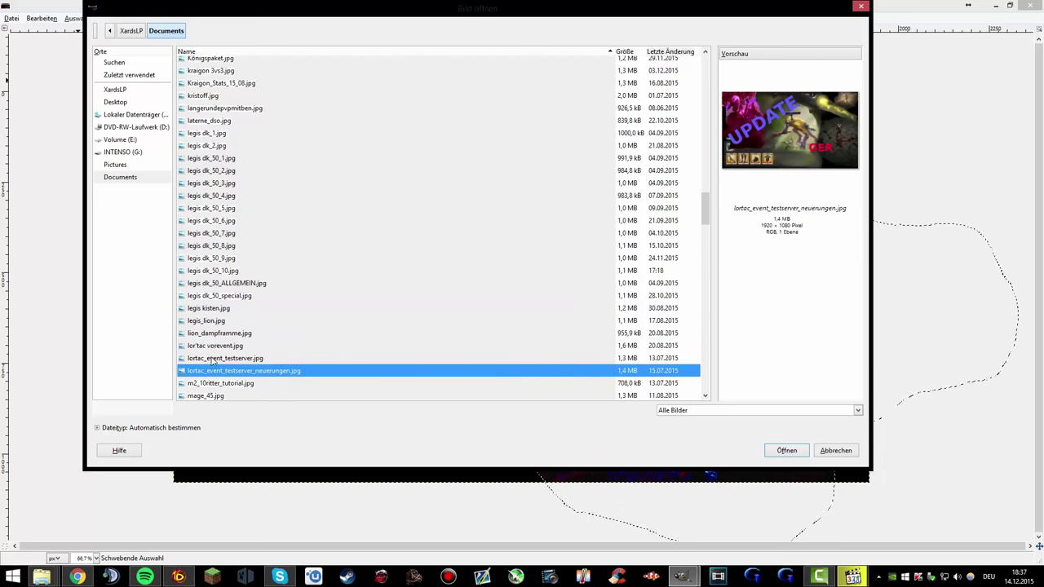
click(209, 310)
click(226, 297)
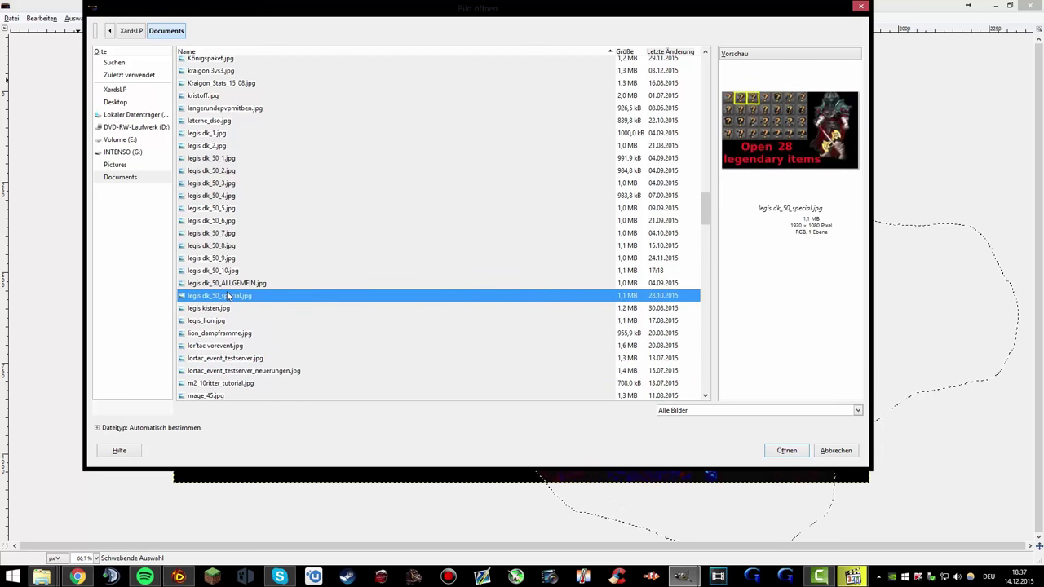
click(230, 270)
- Preview the Documents images from m2_10ritter_tutorial.jpg through mortis_release158.jpg for reusable material
scroll(225, 273, down, 3)
click(212, 314)
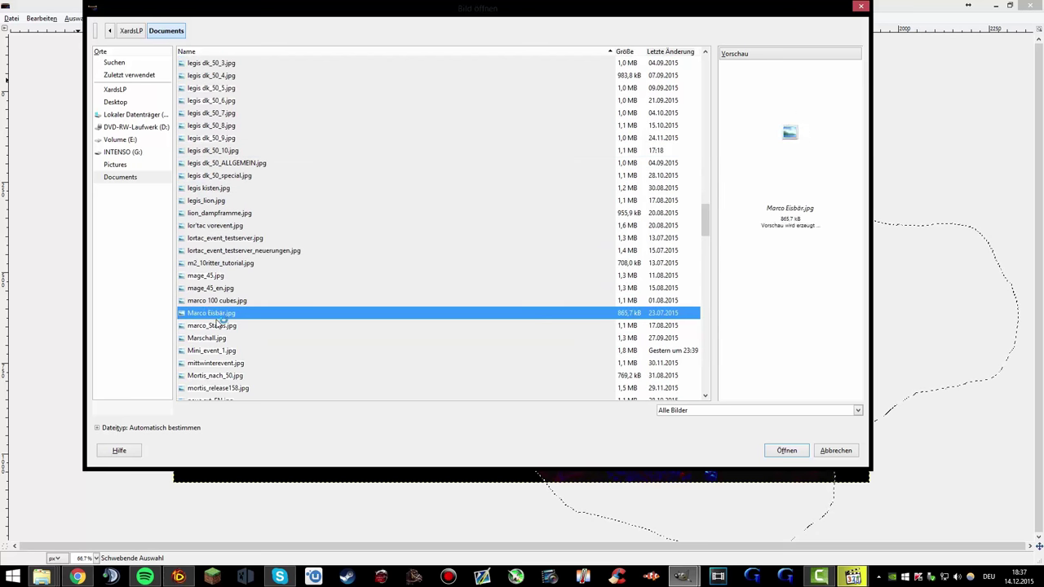
click(210, 301)
click(217, 278)
click(220, 264)
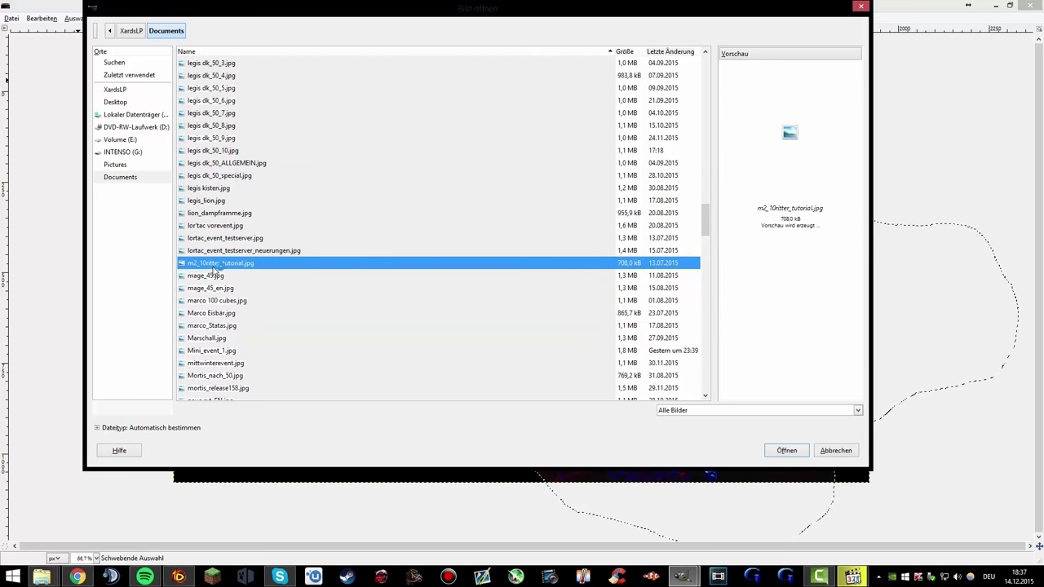
click(214, 313)
click(214, 338)
click(215, 351)
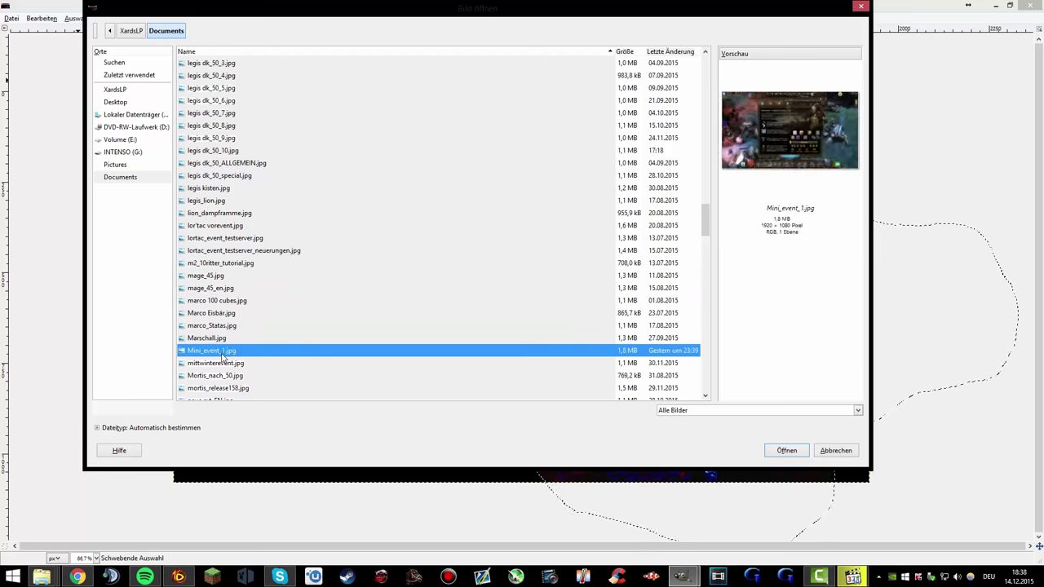
click(220, 363)
click(222, 388)
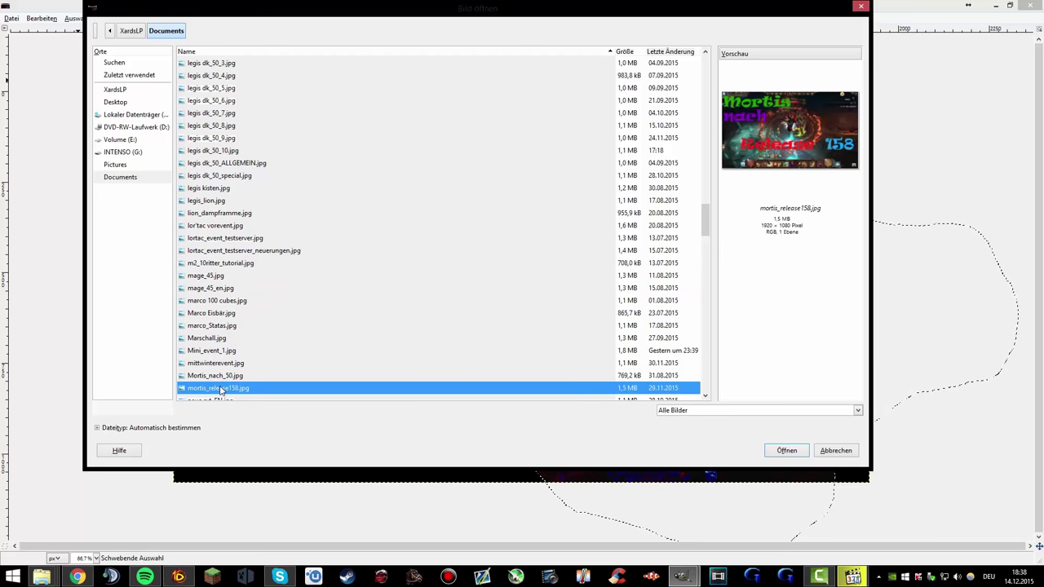
- Open neue axt_EN.jpg from the Documents folder and bring its image window to the front
scroll(220, 384, down, 3)
click(222, 282)
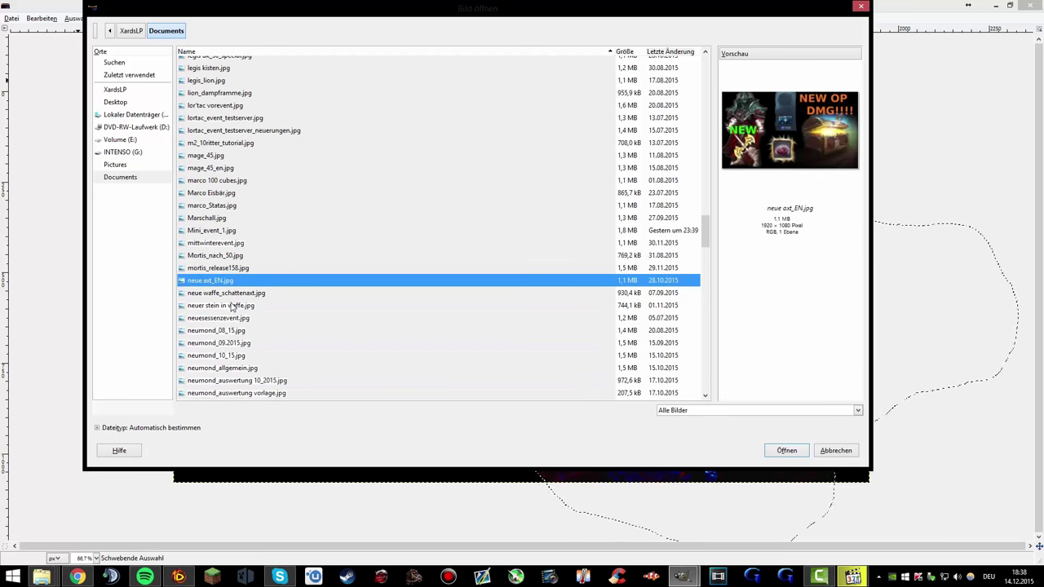
click(790, 452)
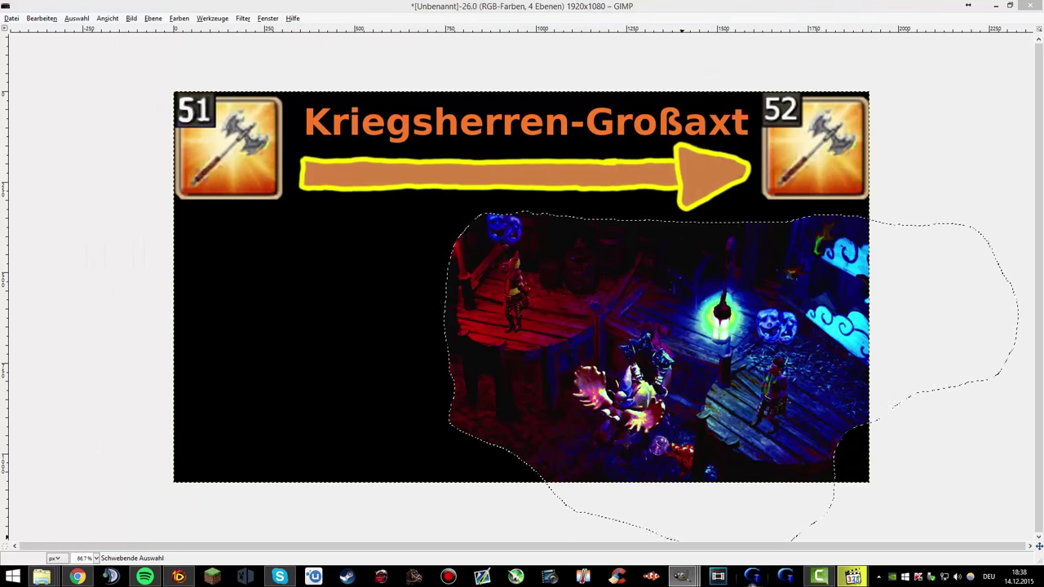
mouse_move(684, 577)
click(796, 524)
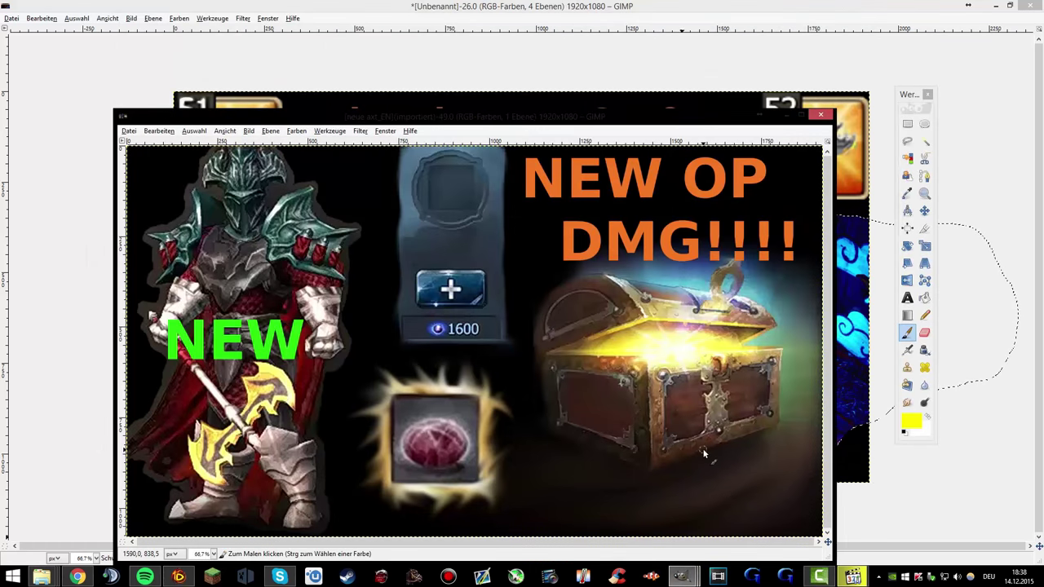
scroll(736, 420, up, 1)
scroll(736, 420, down, 1)
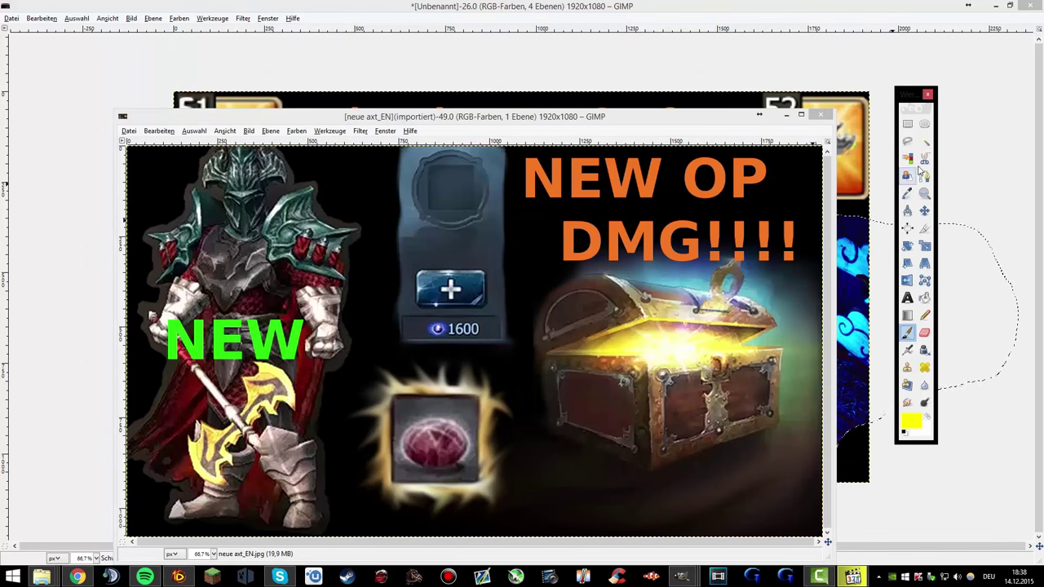
- Outline the open treasure chest in the neue axt_EN image with a freehand selection and copy it
click(906, 144)
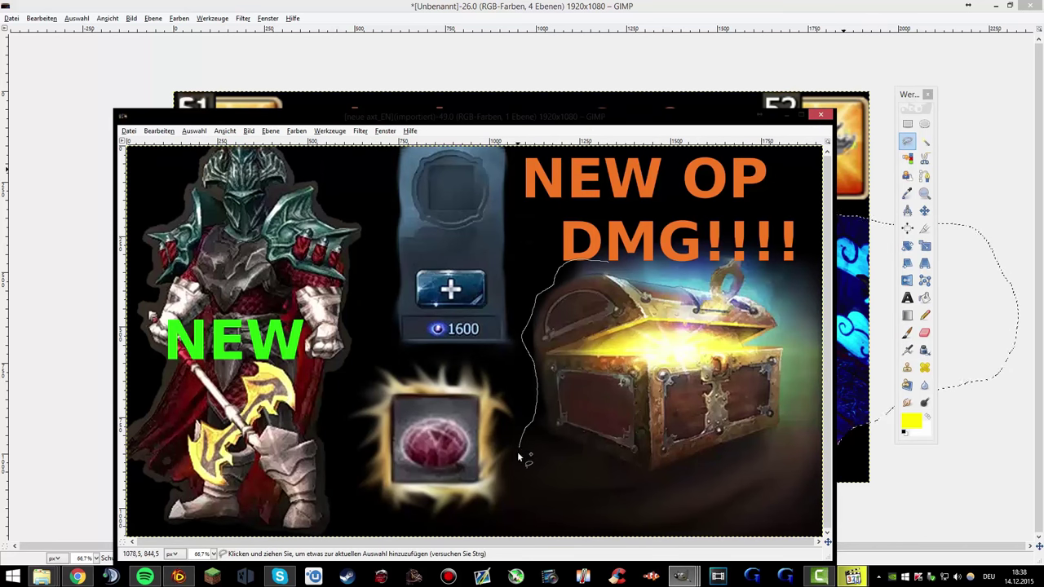
drag(620, 532, 777, 536)
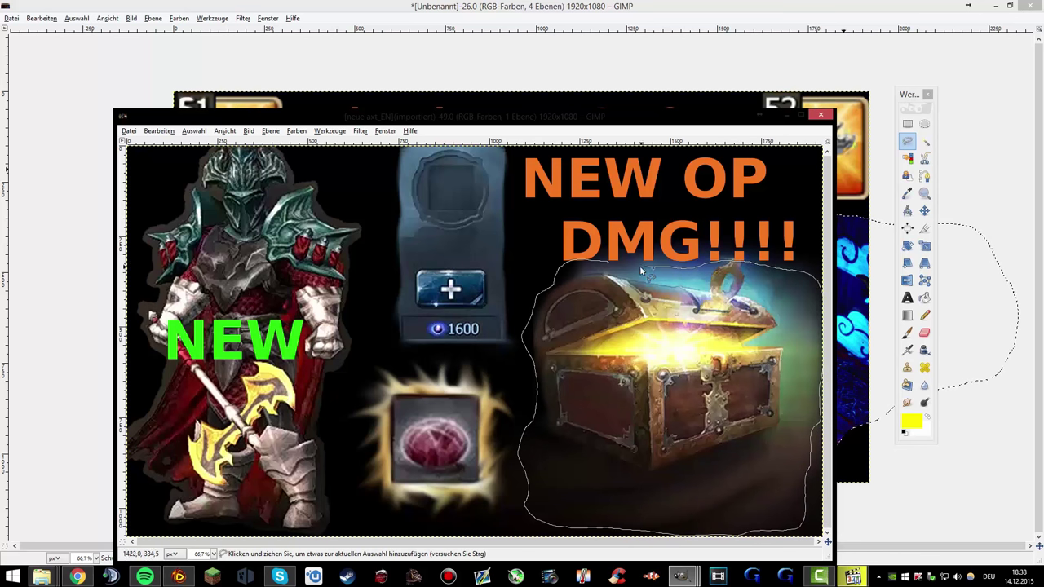
key(Return)
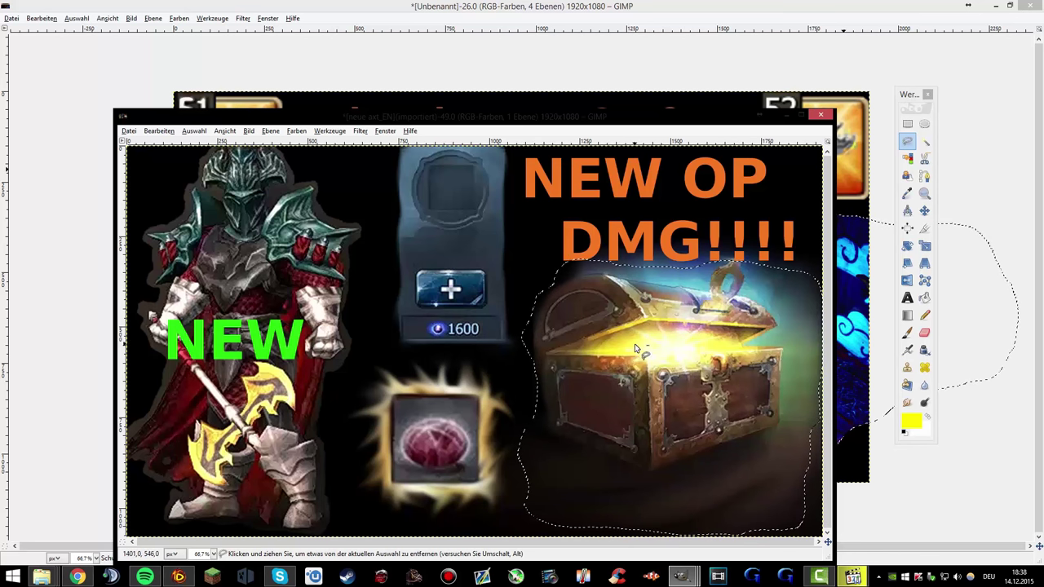
key(ctrl+c)
- Paste the treasure chest into the Kriegsherren-Großaxt image and move it into the empty area beside the stage cutout
mouse_move(682, 576)
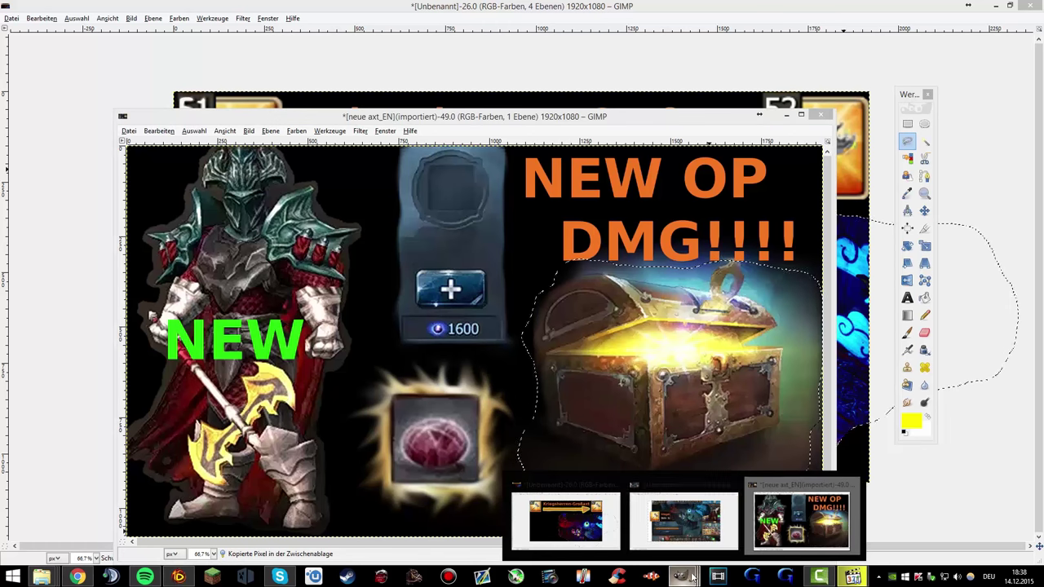
click(646, 526)
key(ctrl+v)
drag(642, 392, 626, 395)
drag(288, 377, 275, 352)
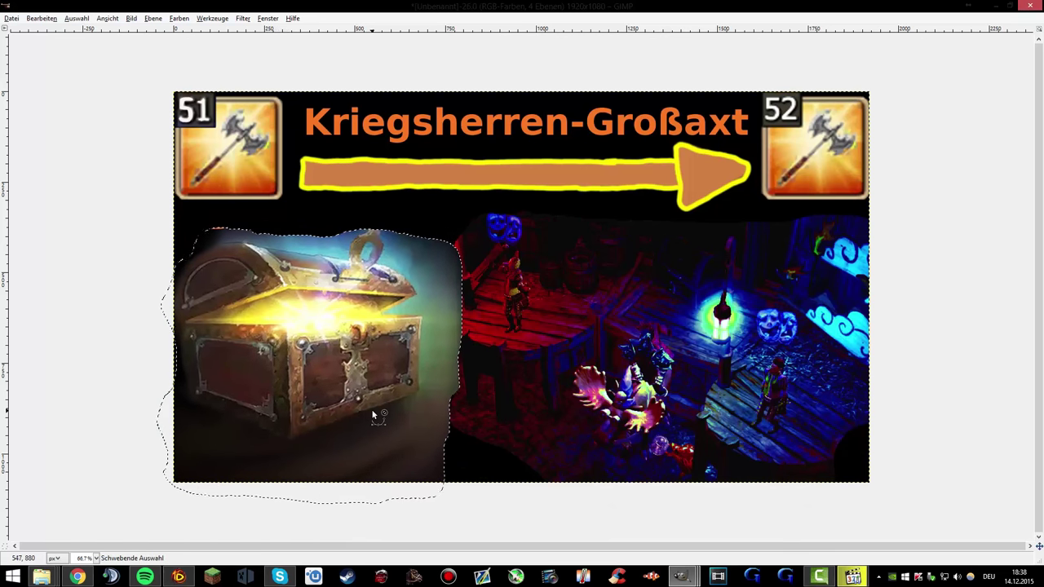
- Scale the pasted treasure chest up to 944 × 857 pixels
key(Tab)
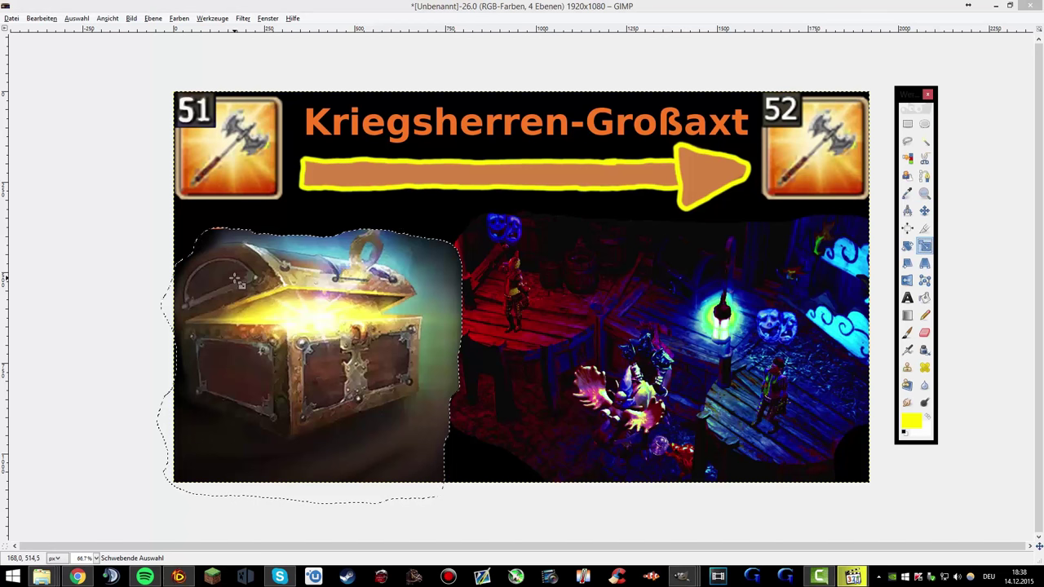
click(235, 281)
drag(158, 227, 130, 215)
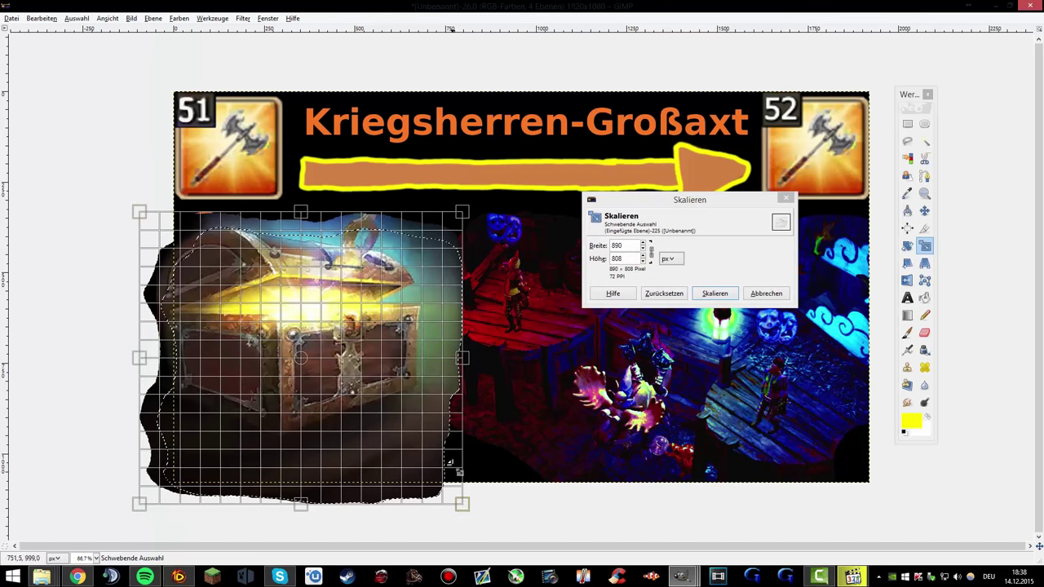
drag(449, 464, 469, 482)
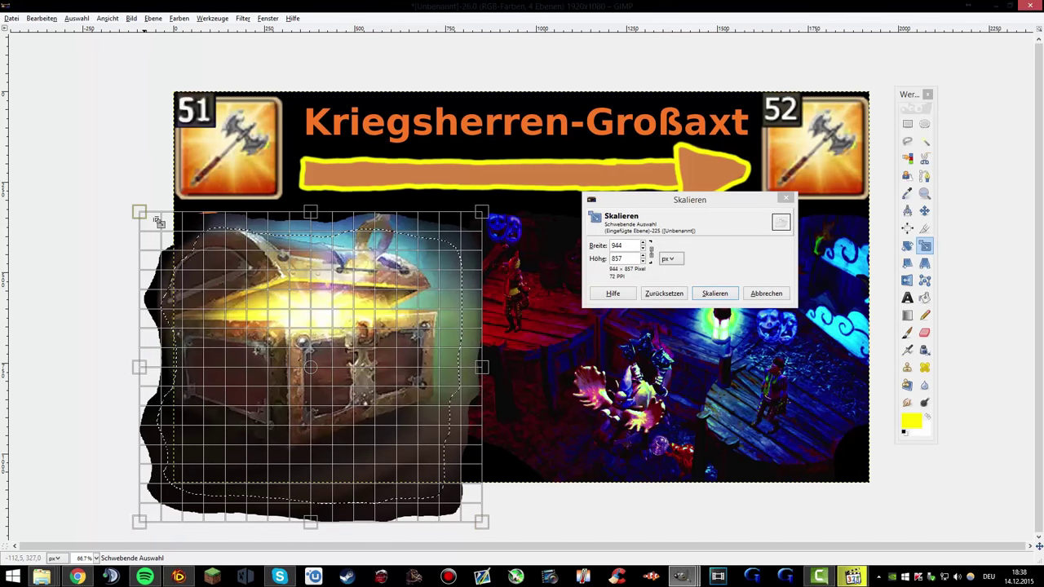
click(715, 294)
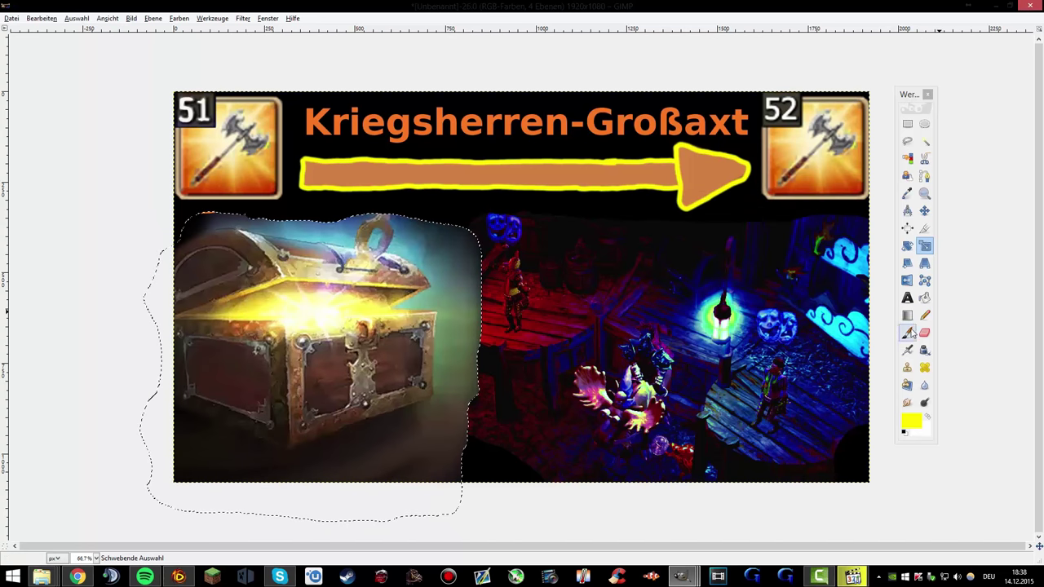
- Create a new layer from the visible image and convert the floating treasure chest into its own layer
right_click(629, 399)
mouse_move(653, 456)
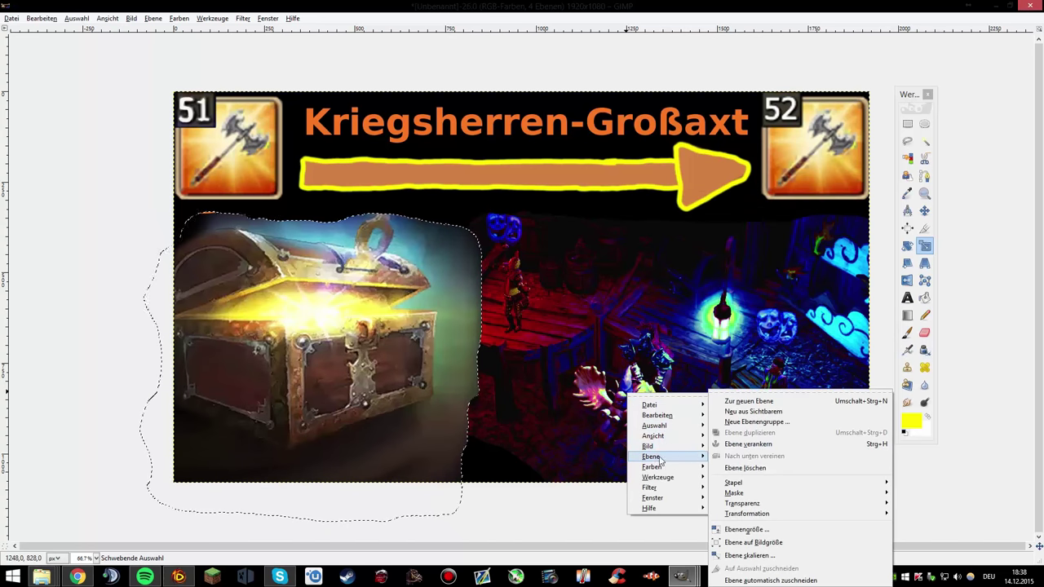
click(759, 412)
right_click(619, 427)
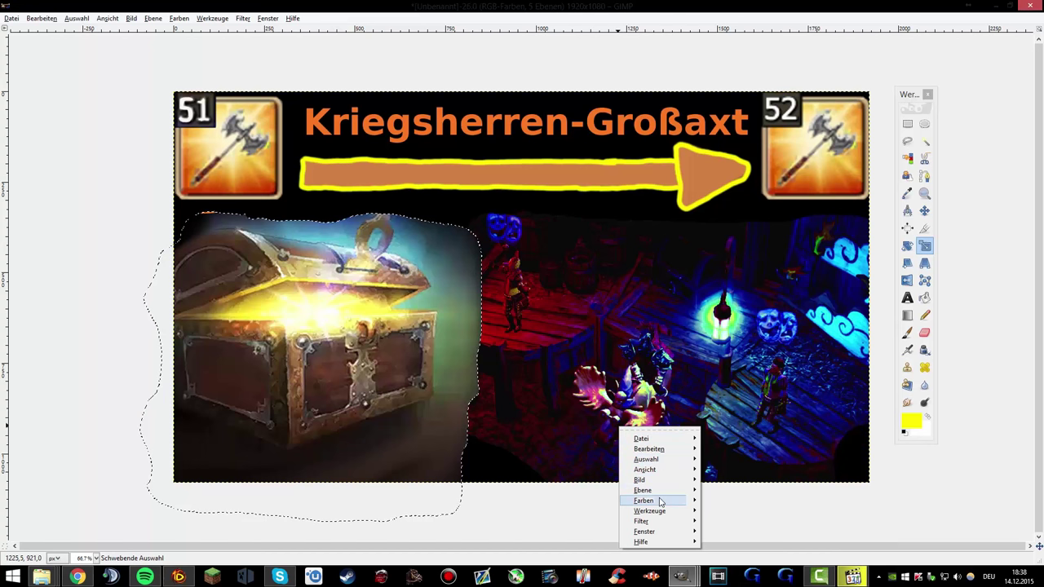
mouse_move(656, 490)
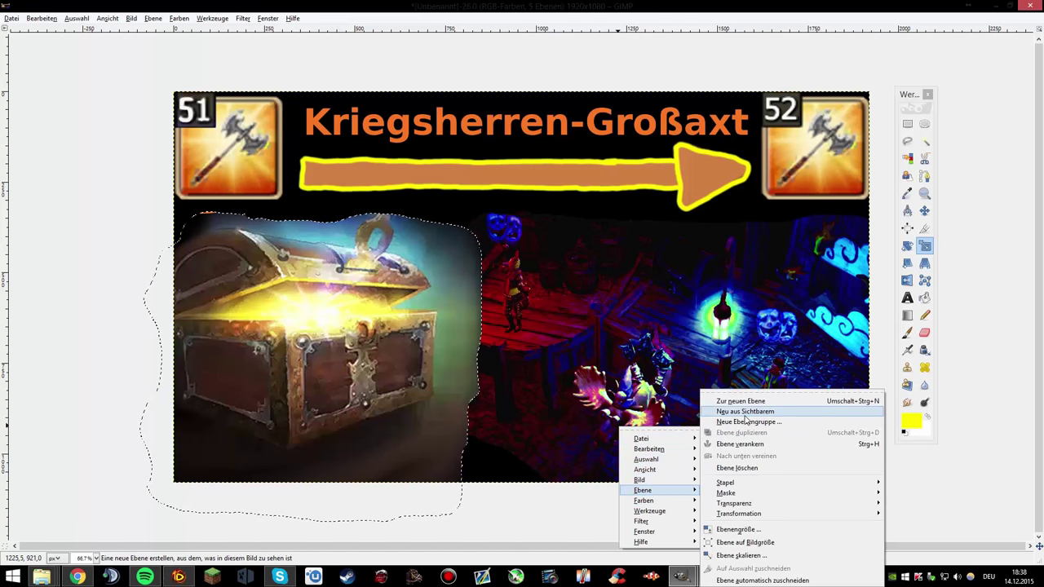
click(746, 416)
- Add a new 1920 × 1080 pixel layer with transparency as its fill
right_click(559, 443)
mouse_move(592, 506)
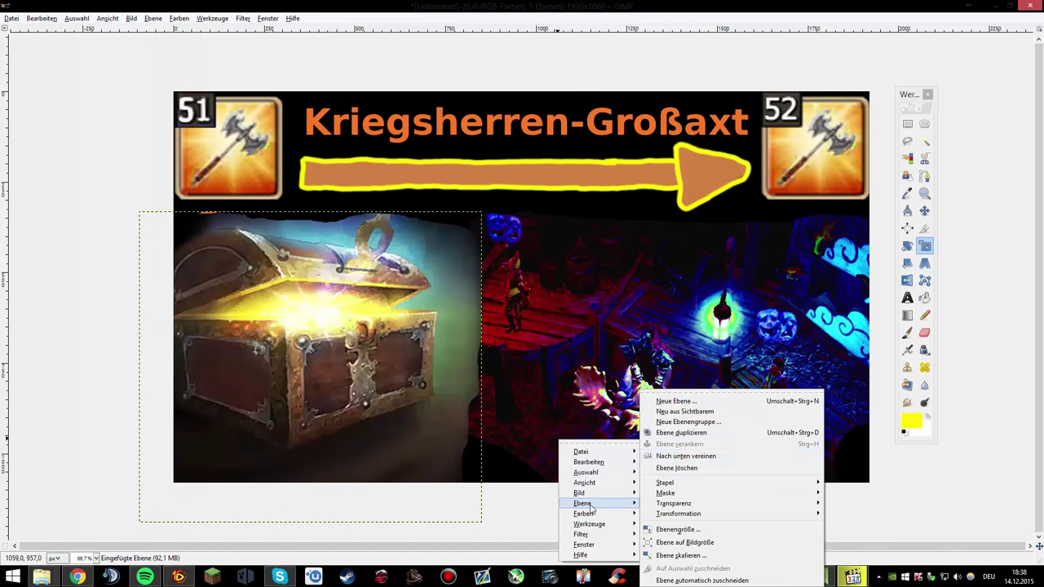
click(675, 401)
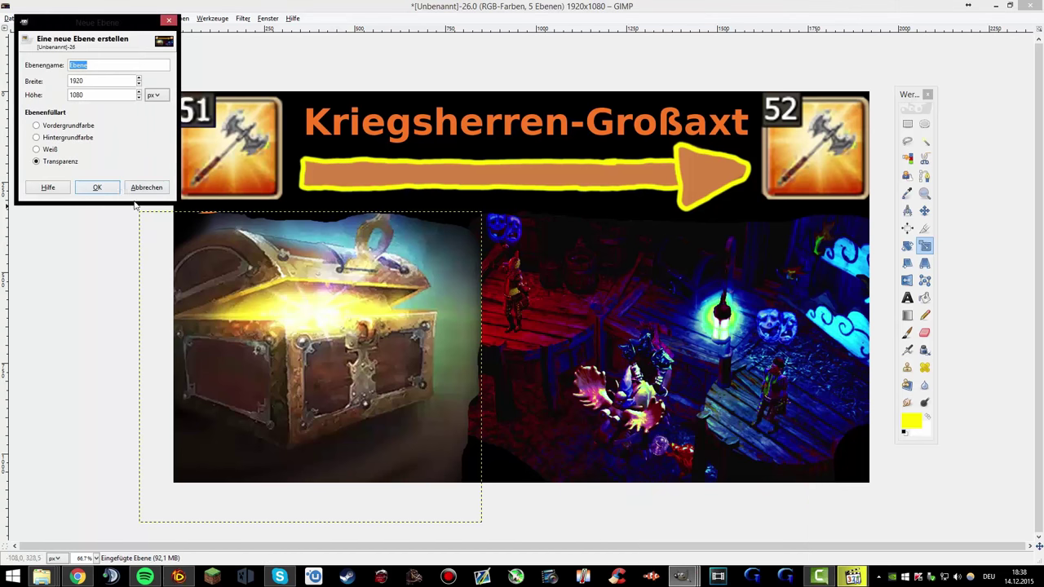
click(96, 187)
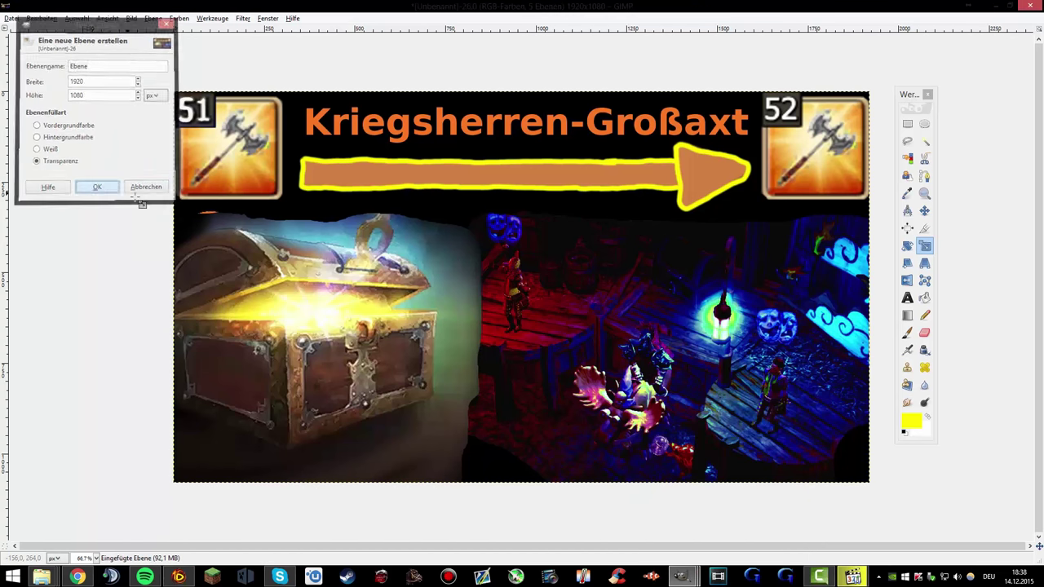
- Set the Smudge tool's brush size to 93.11 and try smudging the edge between the treasure chest and the stage cutout
click(904, 405)
click(725, 369)
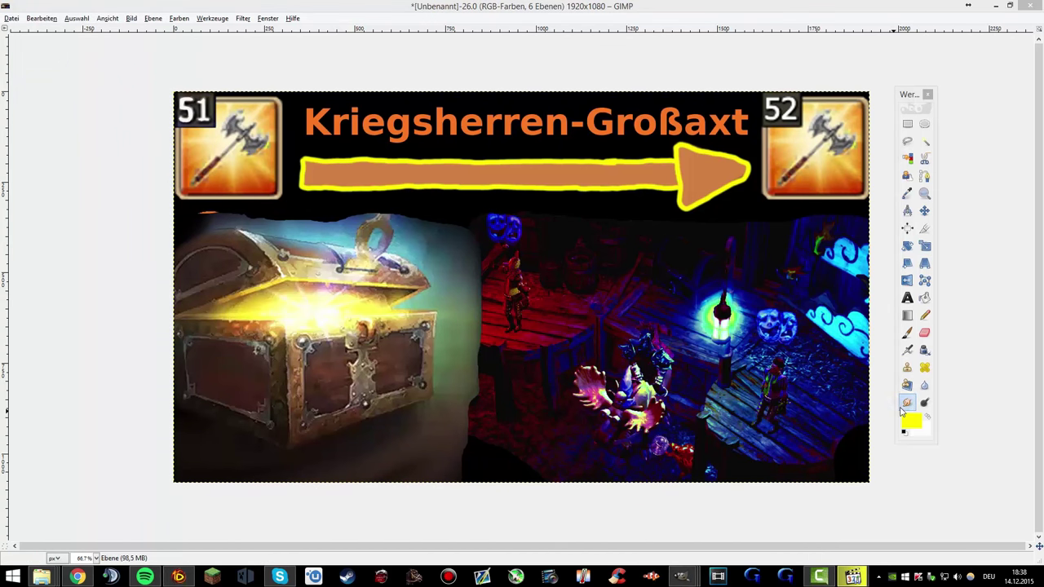
double_click(907, 402)
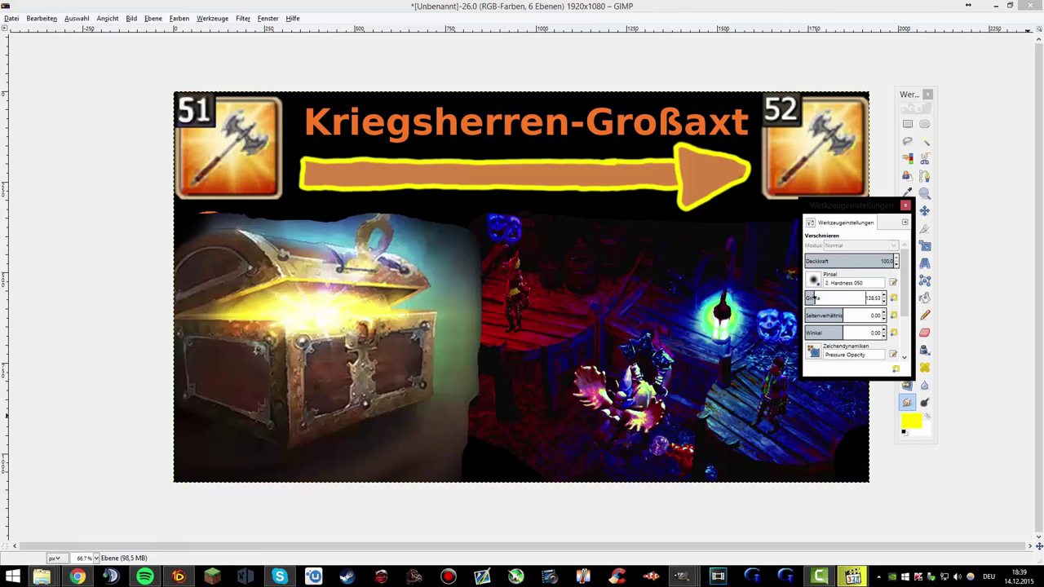
drag(806, 297, 813, 297)
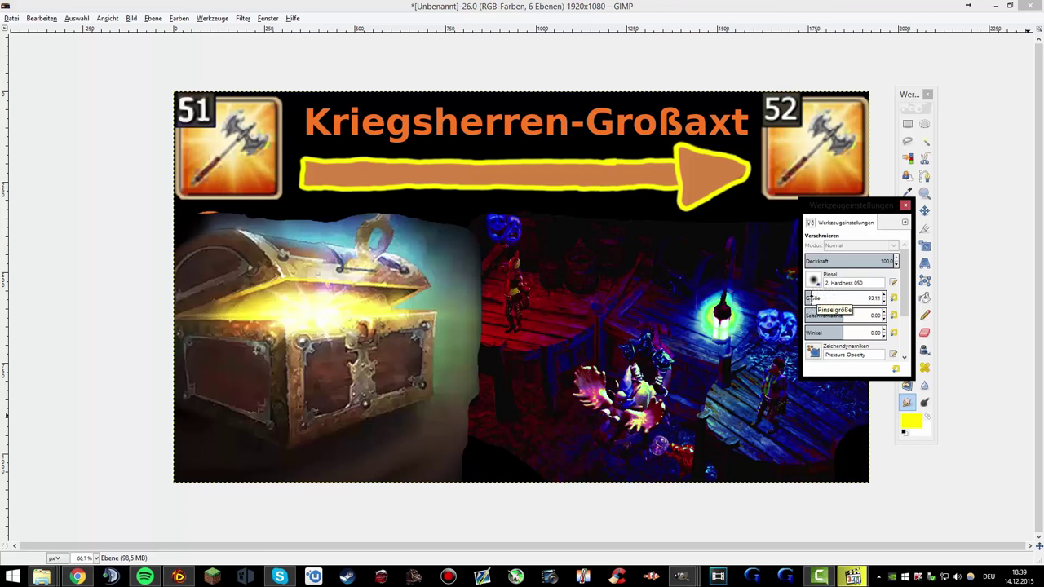
click(905, 205)
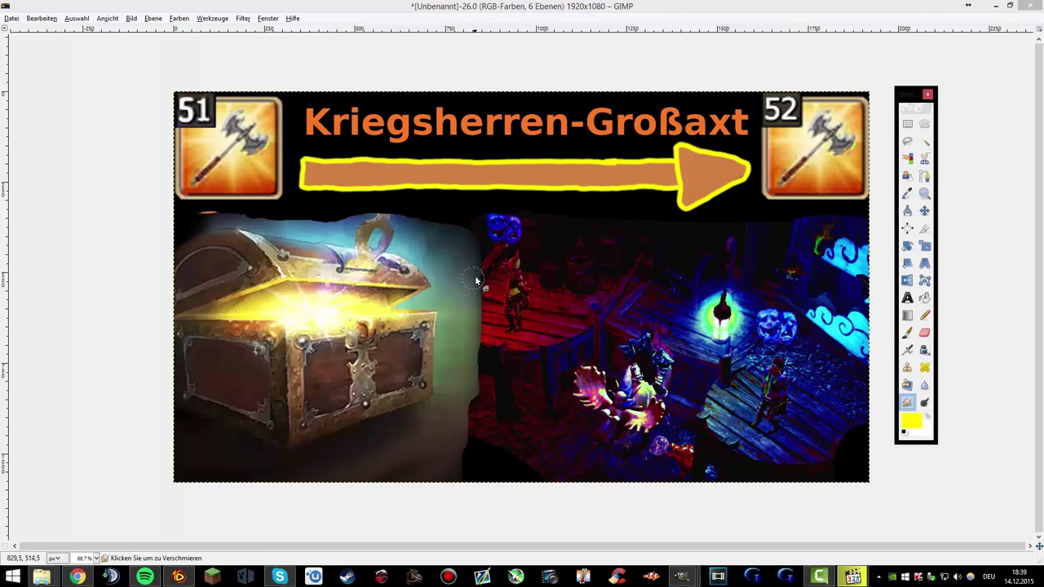
key(Tab)
click(469, 474)
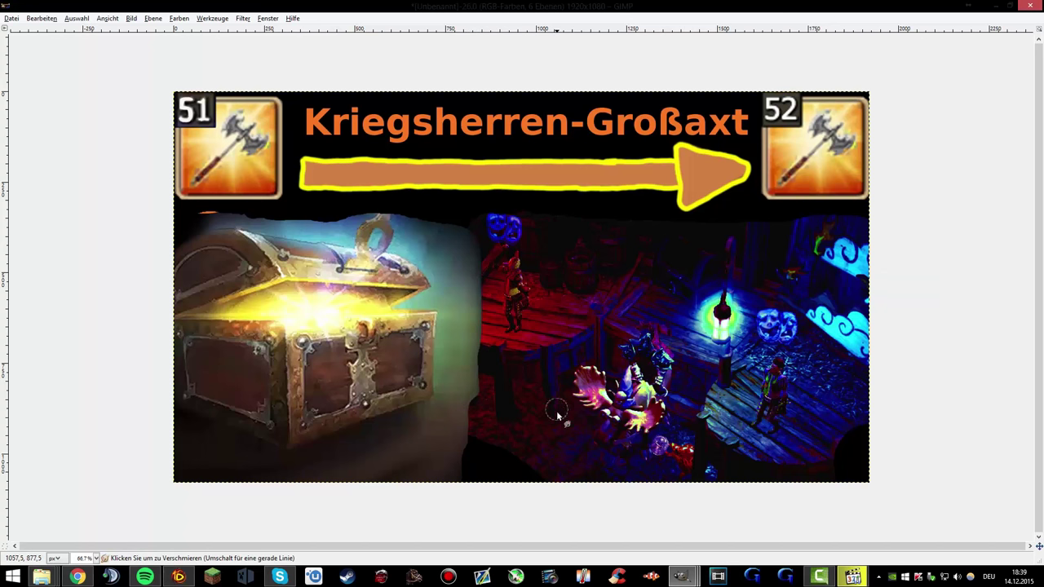
- Select a rectangle enclosing the treasure chest and most of the stage cutout, and create a new layer from the visible image
key(Tab)
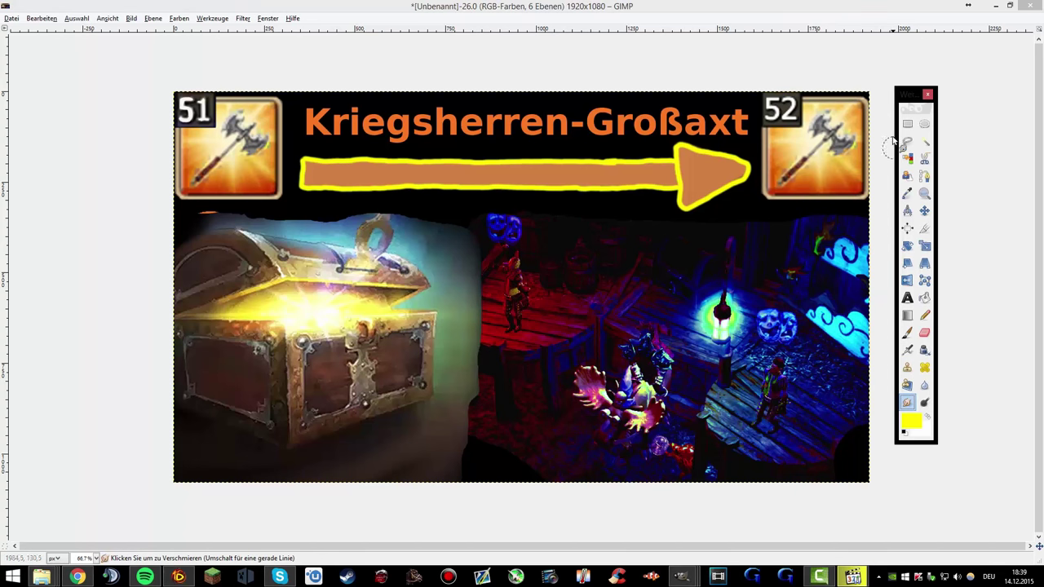
key(Tab)
click(135, 501)
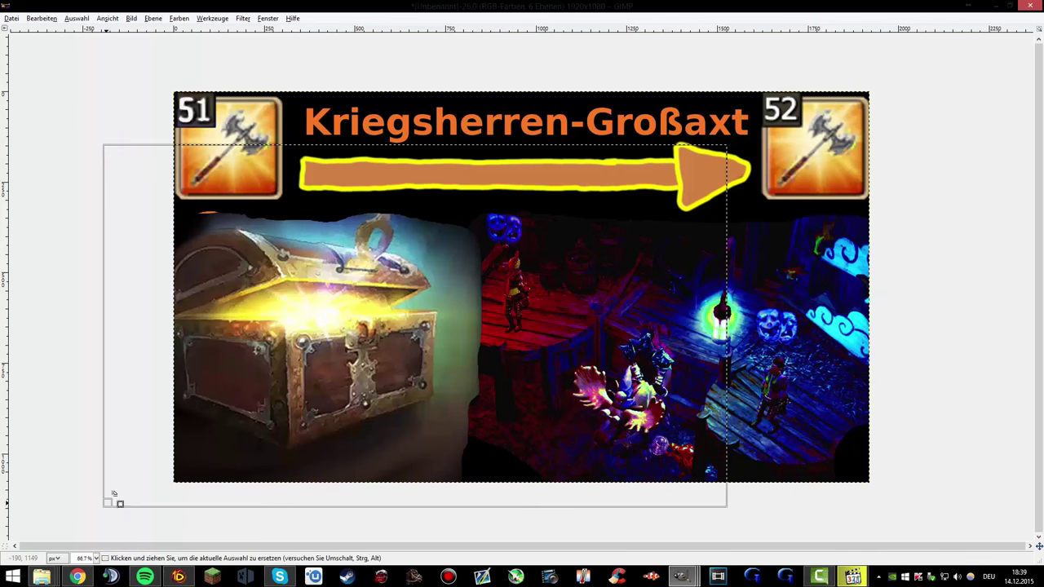
right_click(324, 358)
mouse_move(350, 390)
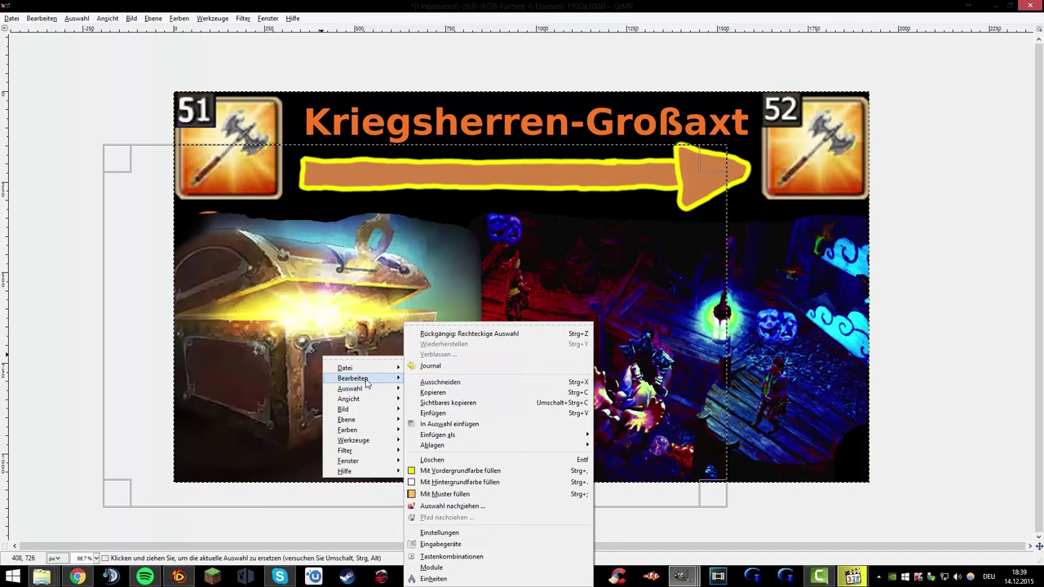
mouse_move(357, 432)
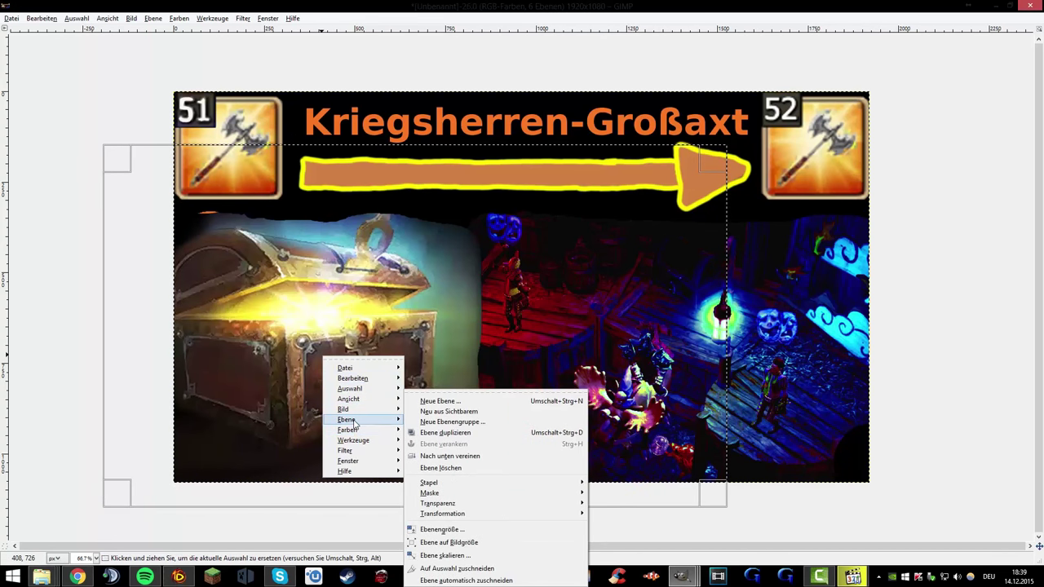
click(441, 411)
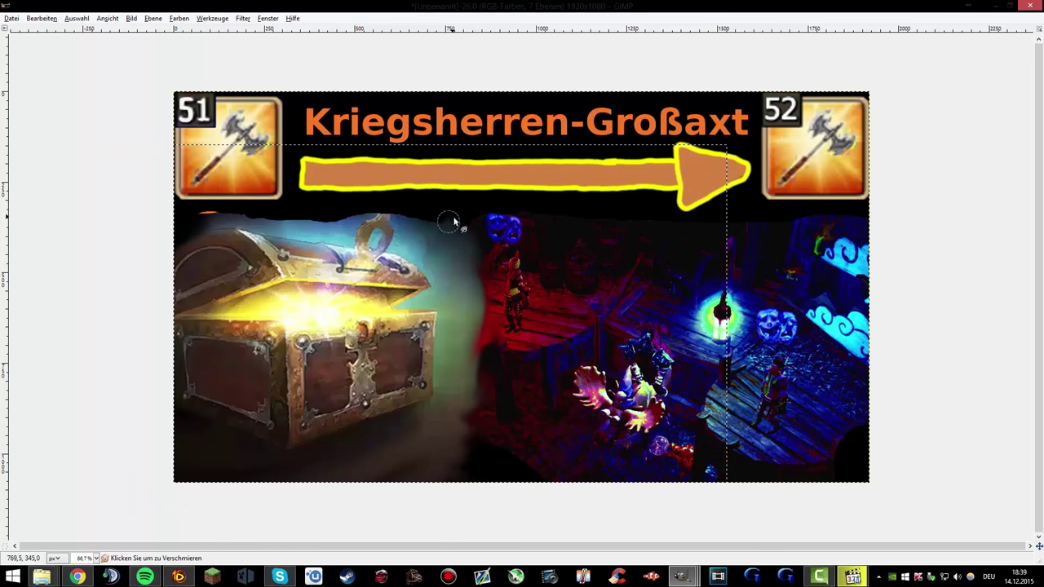
- Smudge the treasure chest's upper and inner edges into the surroundings, and try smudging the stage cutout's lower right corner
mouse_move(397, 224)
mouse_down()
mouse_move(223, 226)
mouse_move(208, 214)
mouse_move(188, 232)
mouse_up()
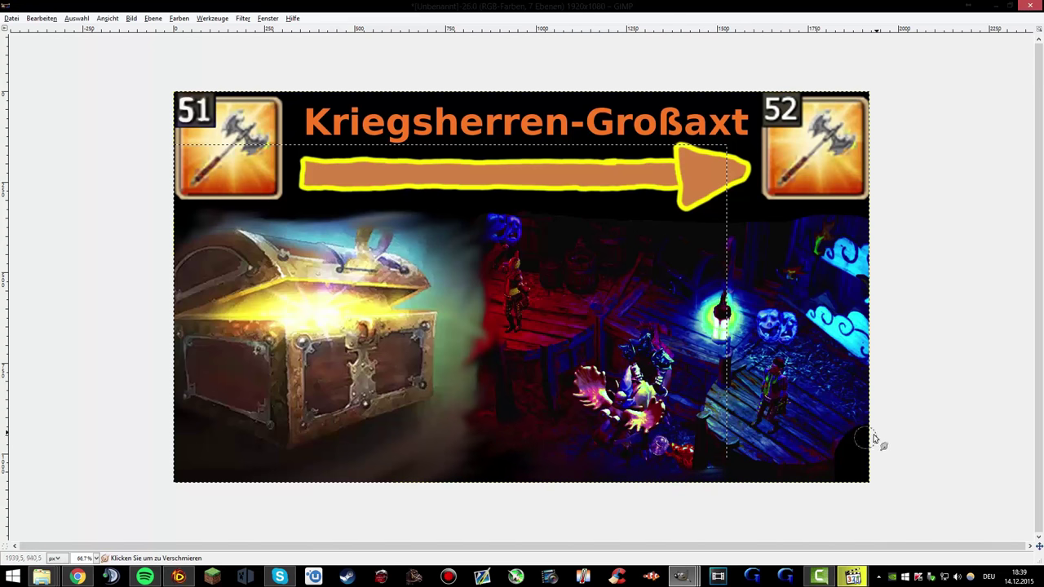
click(832, 440)
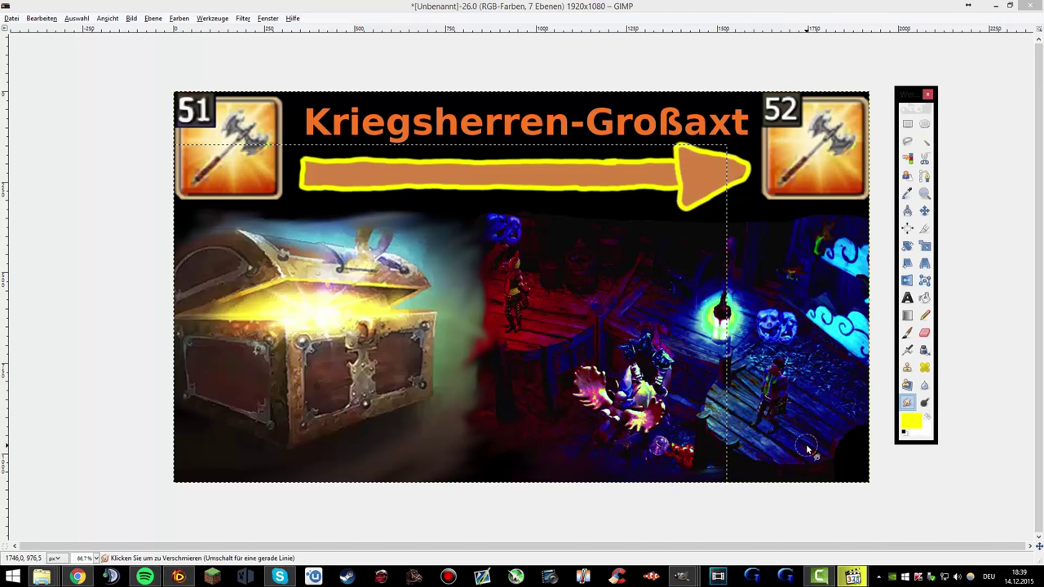
right_click(858, 461)
click(858, 476)
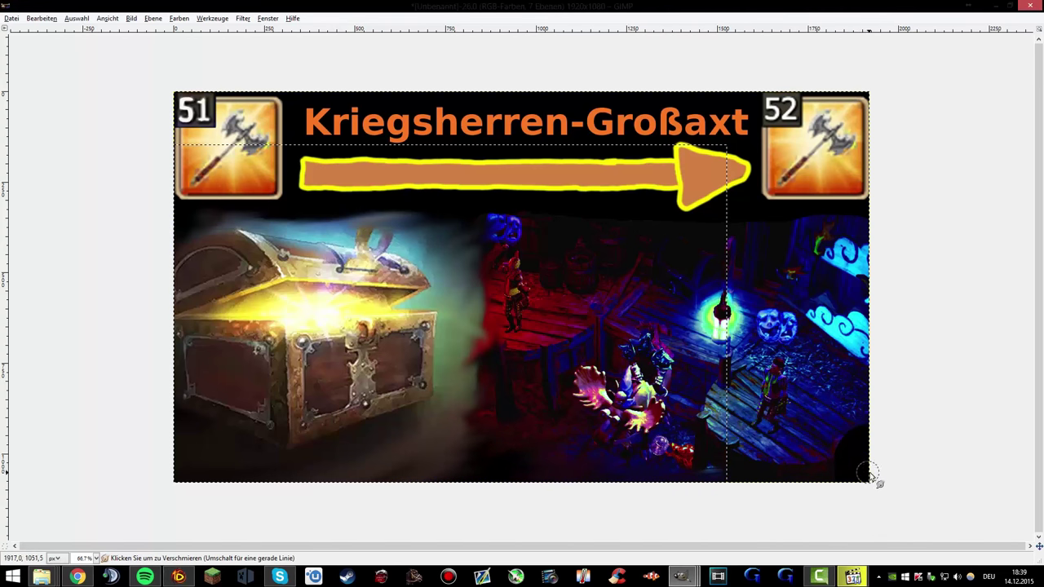
- Add another new layer with transparency as its fill
right_click(813, 467)
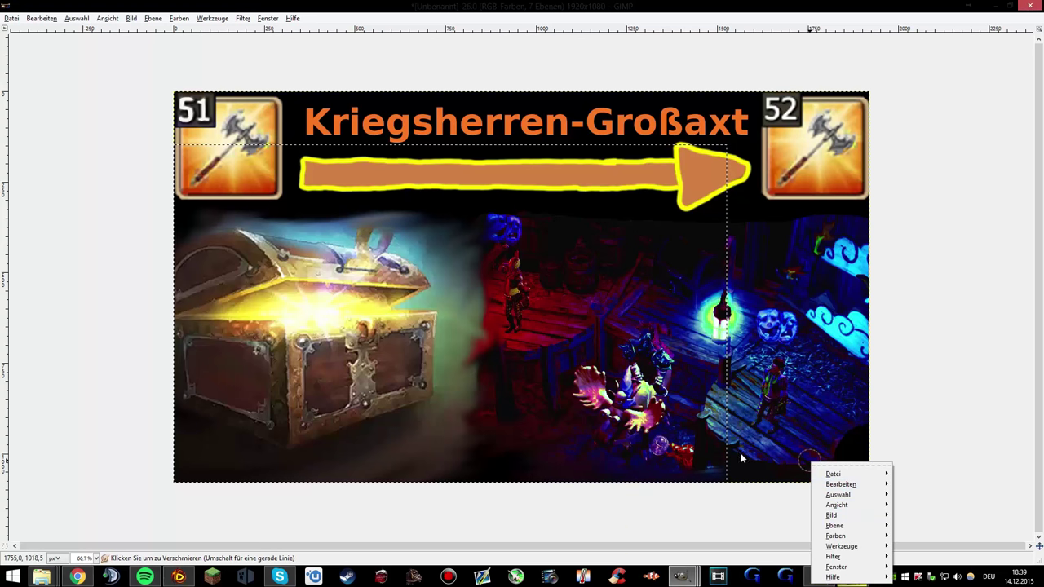
mouse_move(849, 528)
click(695, 400)
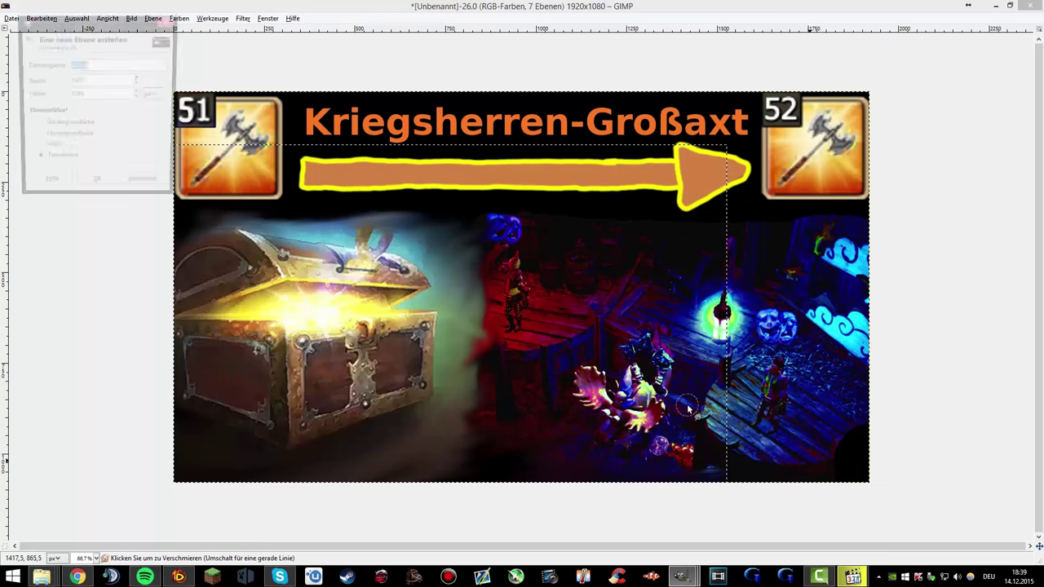
click(97, 187)
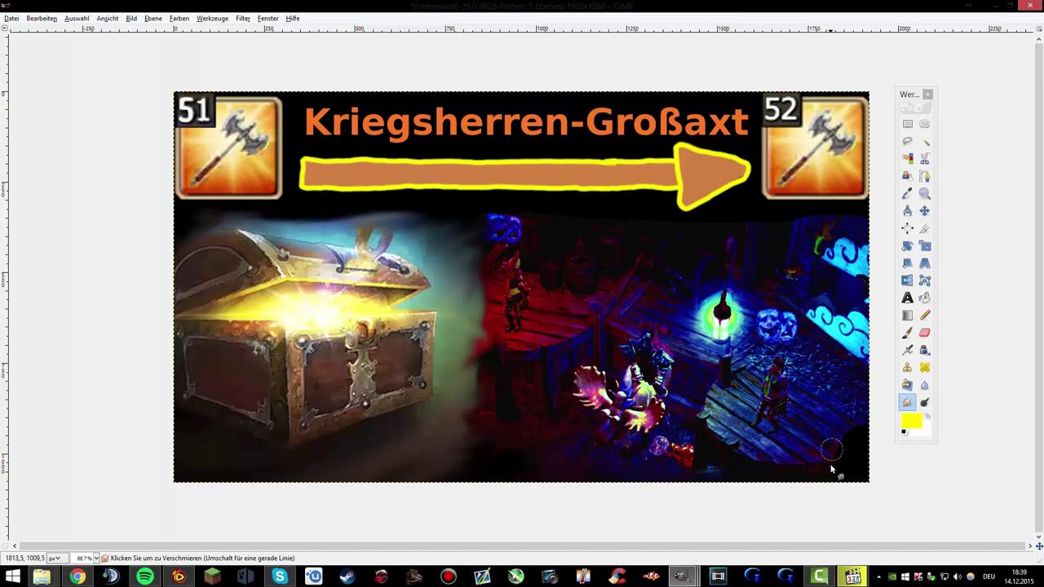
- Select a rectangle covering the image's right half beyond its edges, and create a new layer from the visible image
click(907, 123)
mouse_move(546, 88)
mouse_down()
mouse_move(1007, 494)
mouse_move(1007, 523)
mouse_up()
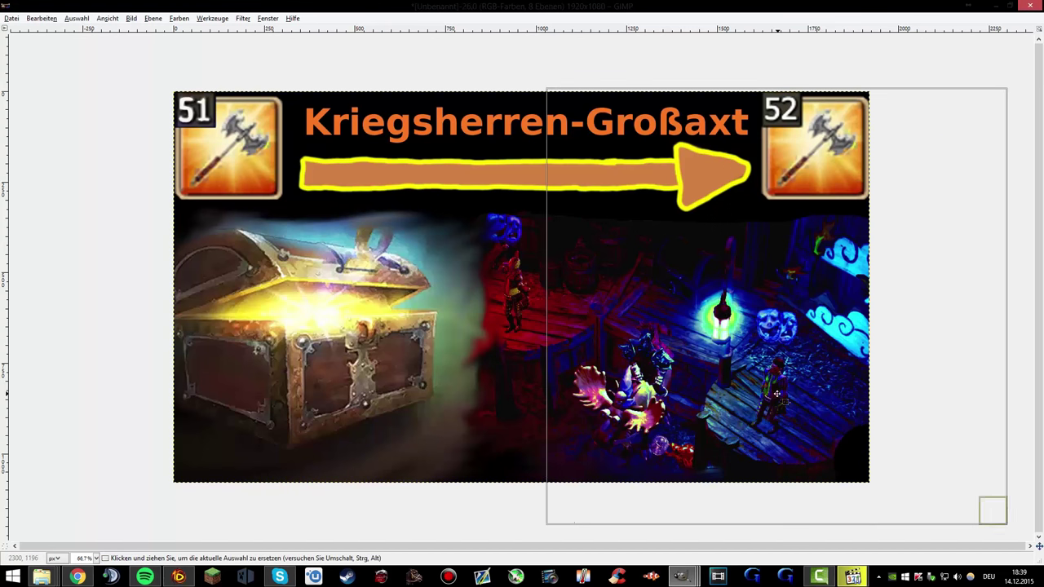
right_click(777, 394)
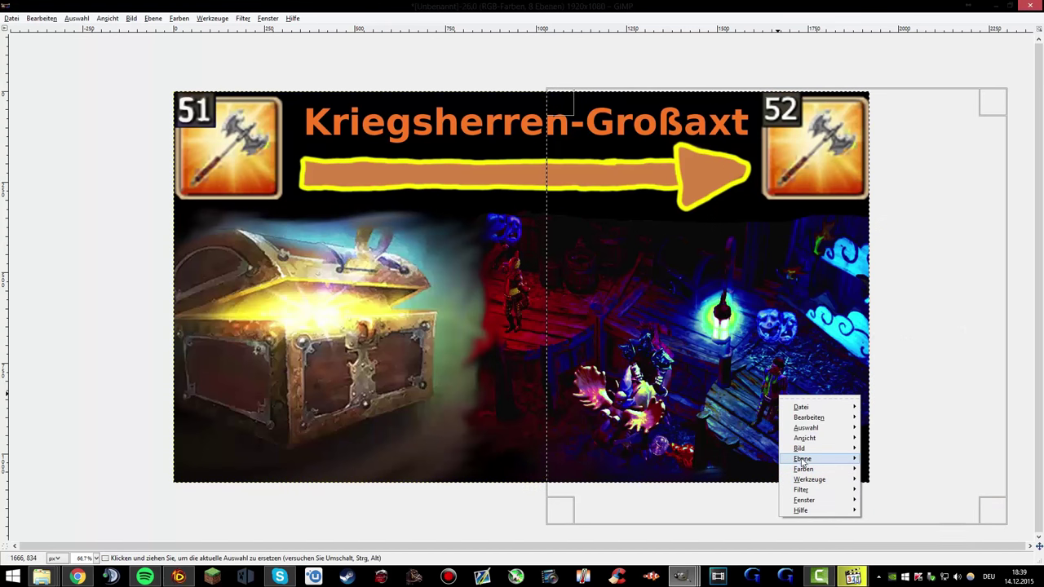
mouse_move(802, 459)
click(763, 408)
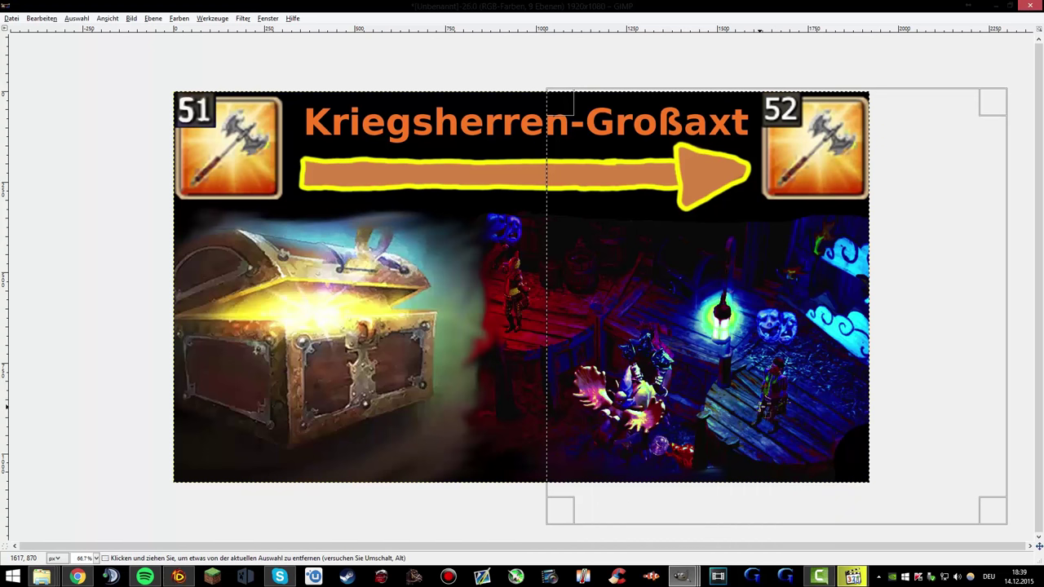
- Smudge the lower right corner of the stage cutout so its hard edge blends into the black background
key(Tab)
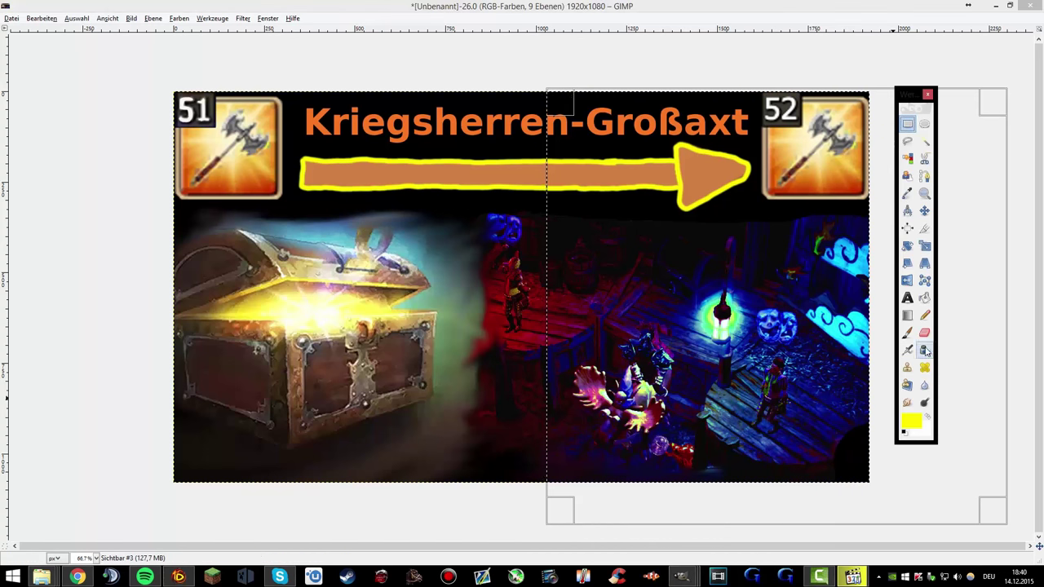
click(908, 403)
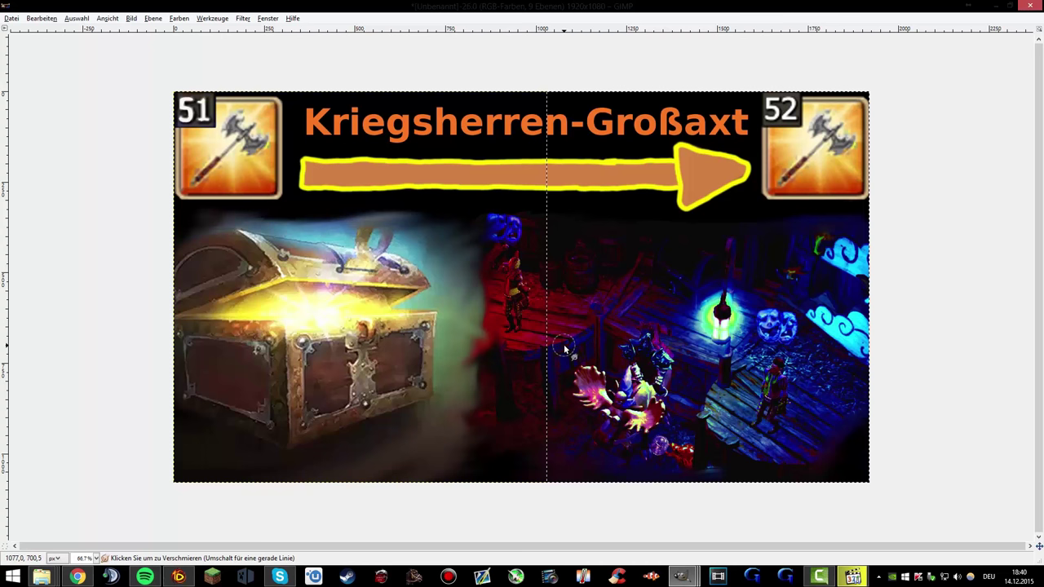
- Export the image as mini special_14.12.15.jpg in the Documents folder with a JPEG quality of 90
click(12, 18)
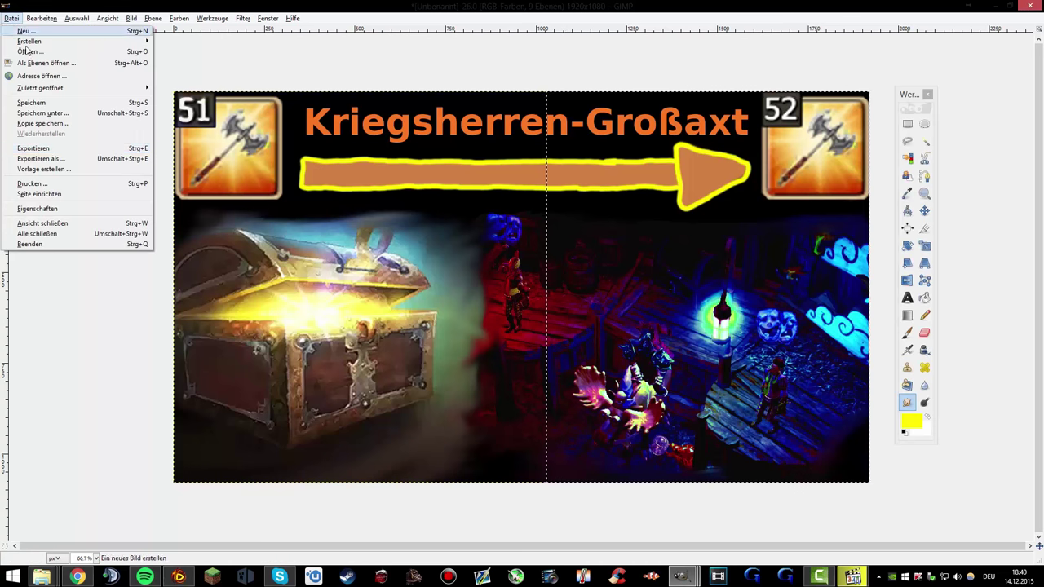
click(79, 155)
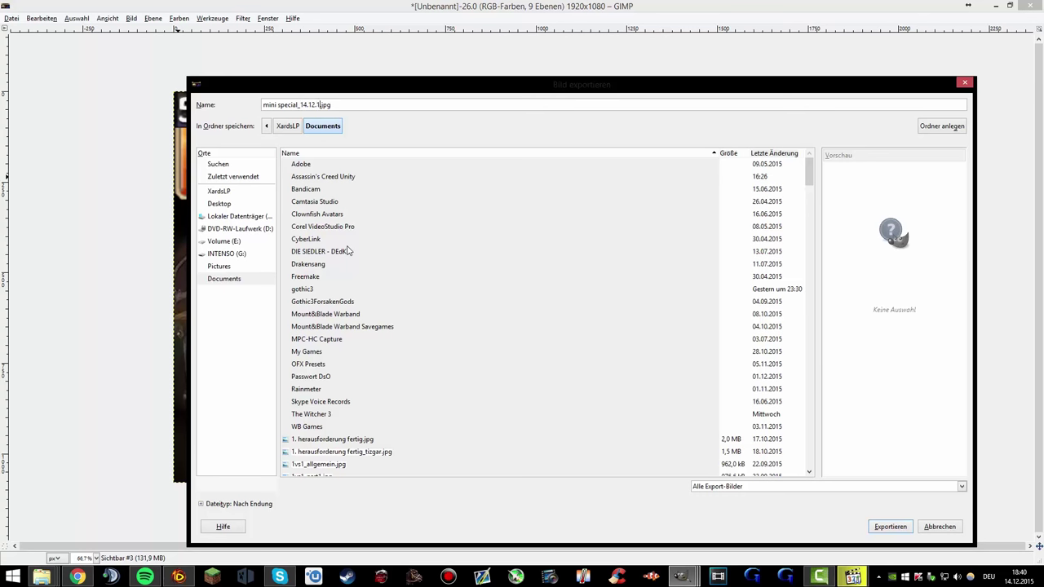
key(Return)
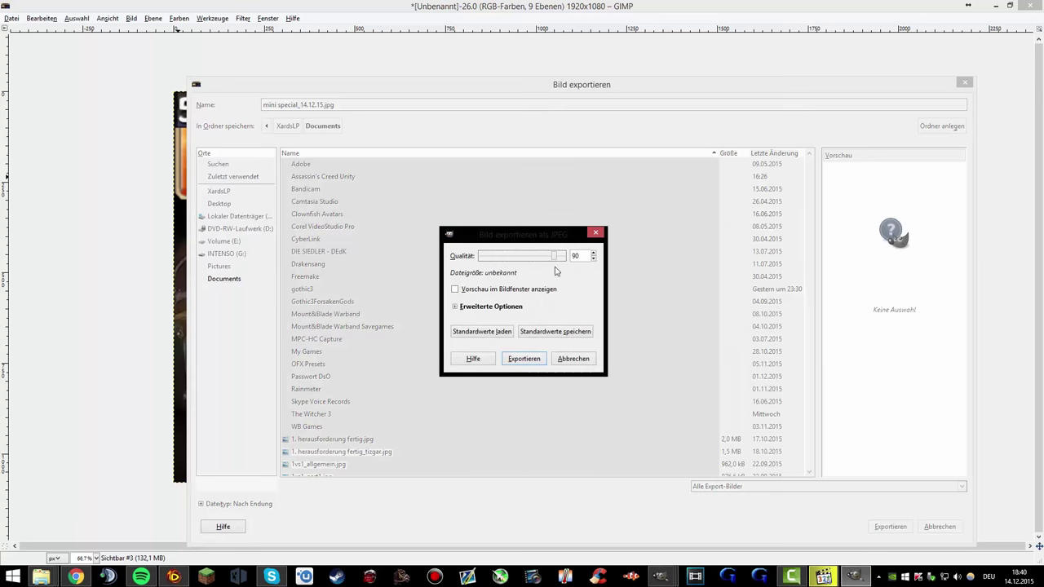
click(538, 359)
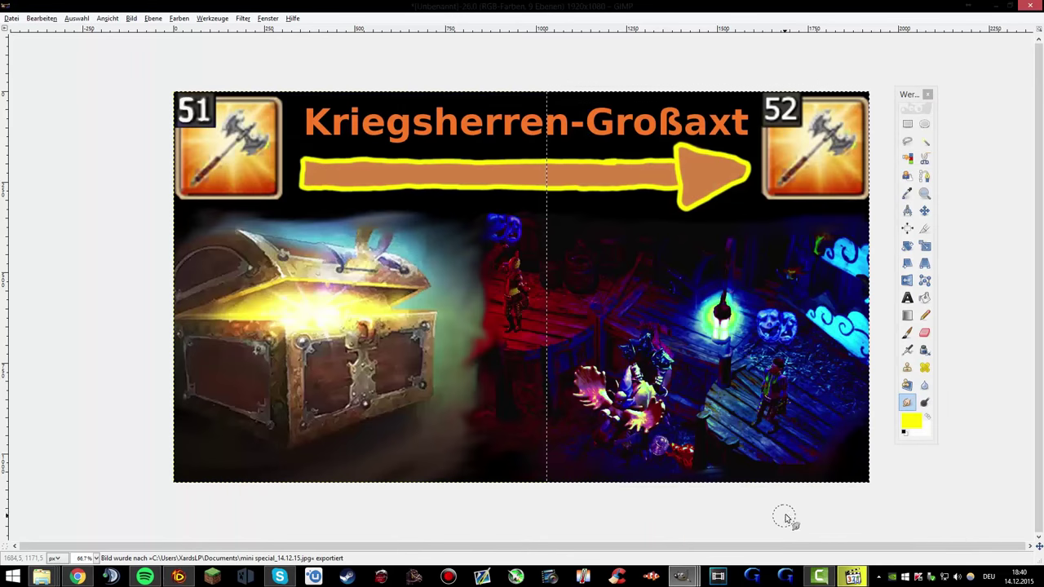
- Close all open images without saving their changes, the special.mp4 video, and GIMP itself
click(1033, 5)
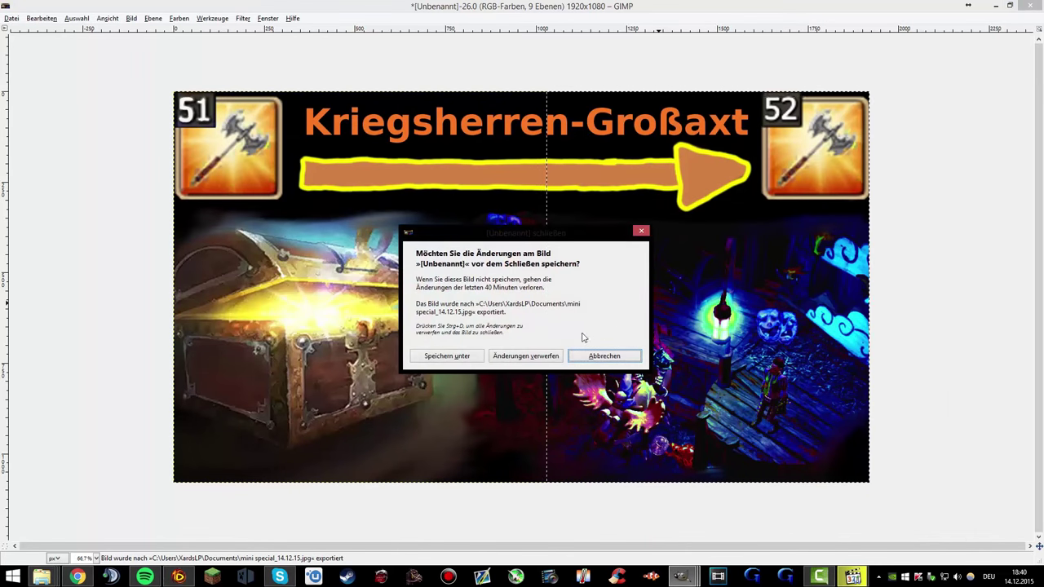
click(529, 364)
click(820, 115)
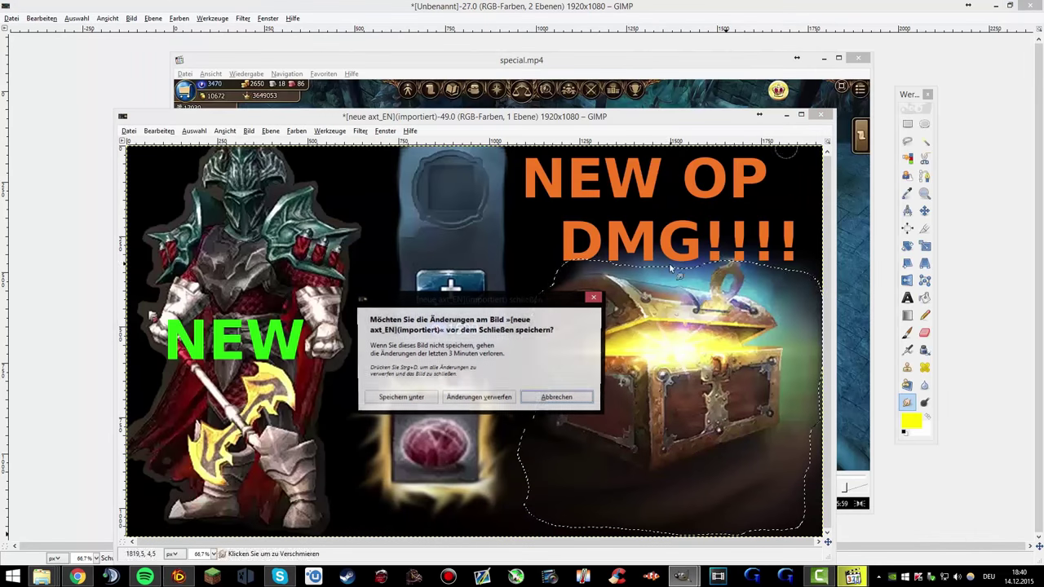
click(495, 399)
click(859, 58)
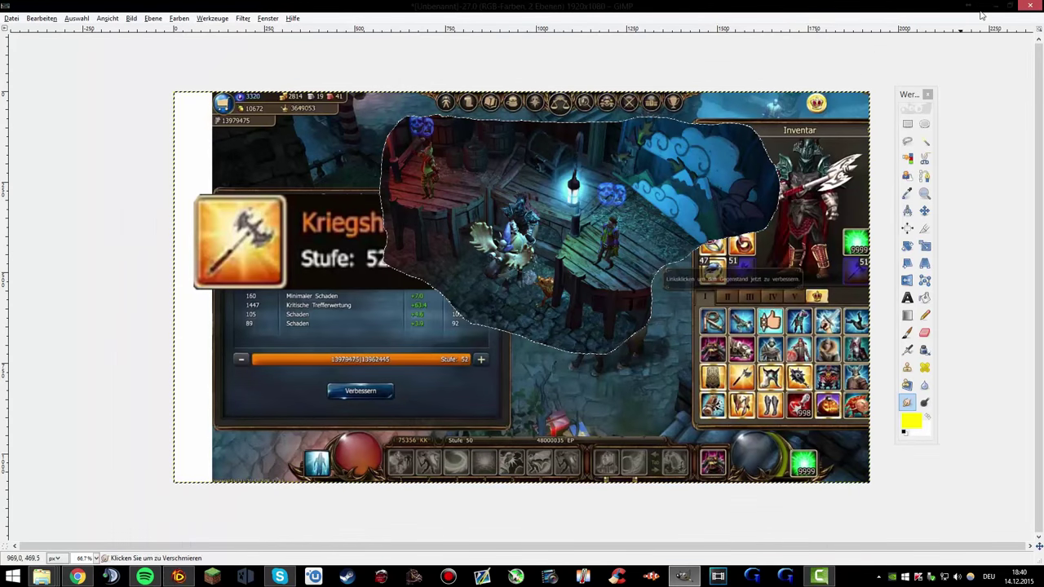
click(1033, 6)
click(538, 350)
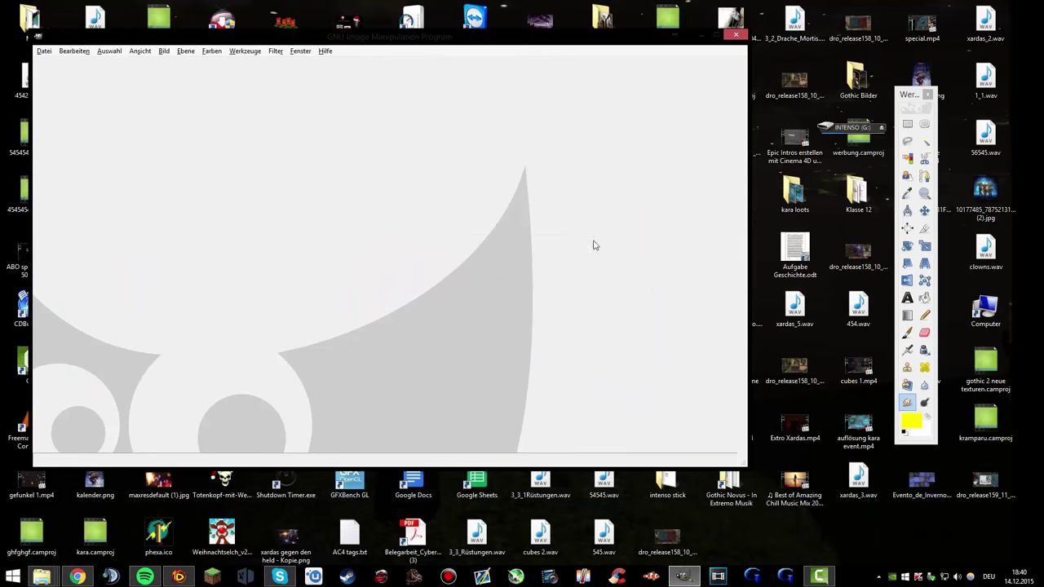
click(737, 36)
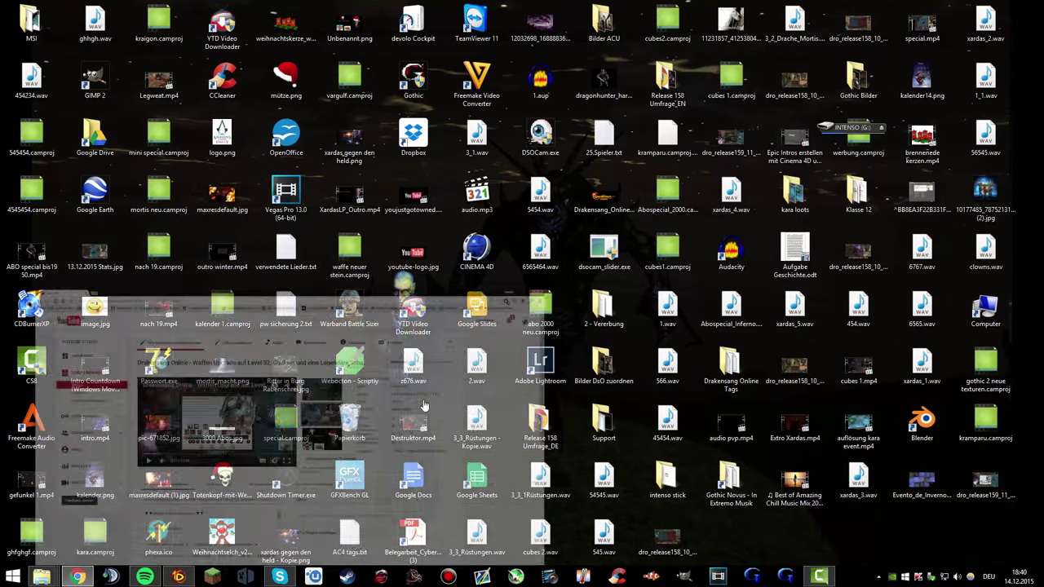
- Switch to the YouTube video editing page in Chrome and upload mini special_14.12.15.jpg as the video's custom thumbnail
click(502, 343)
click(588, 349)
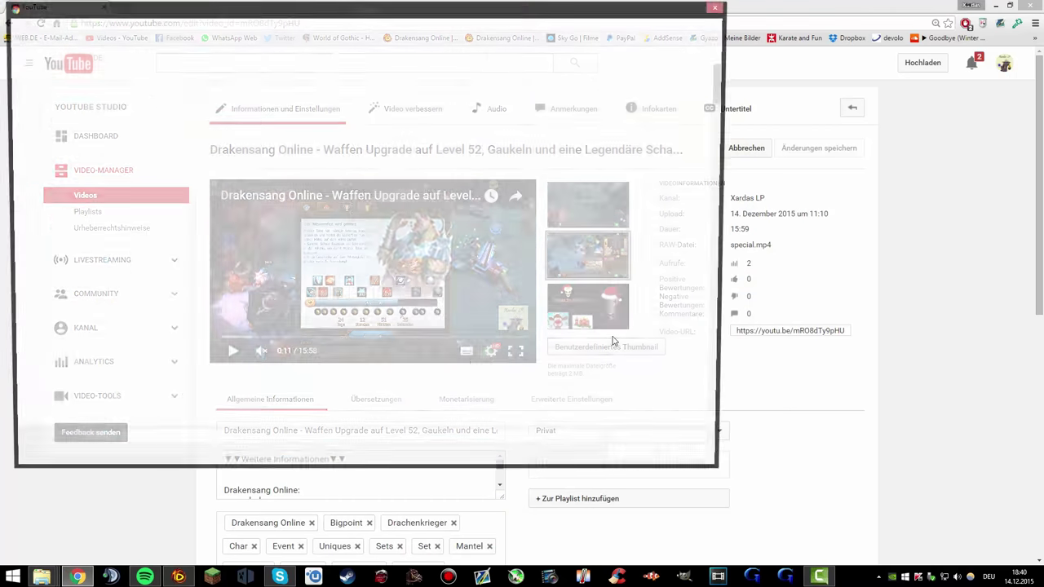
click(185, 77)
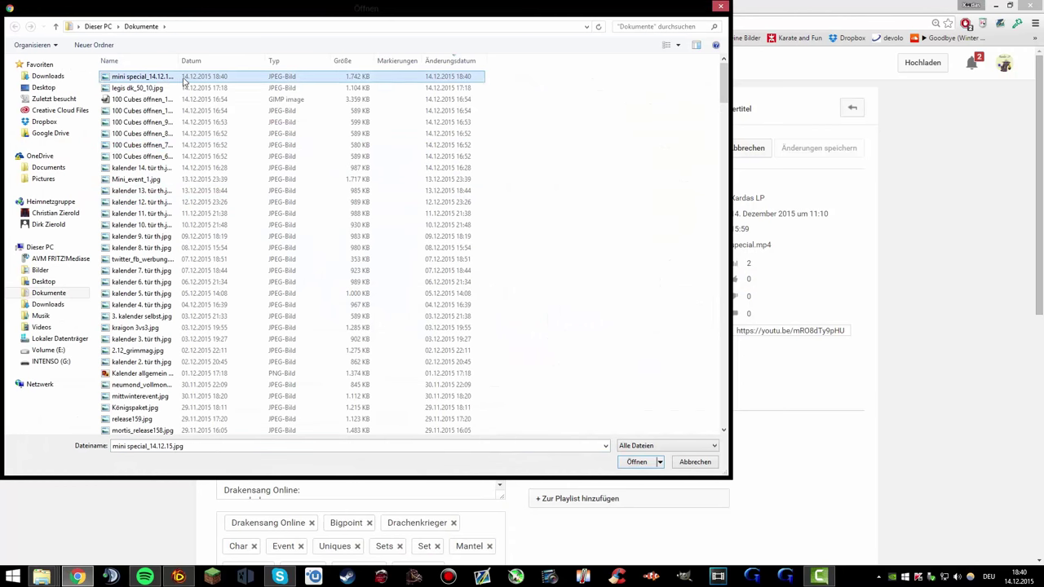
click(637, 461)
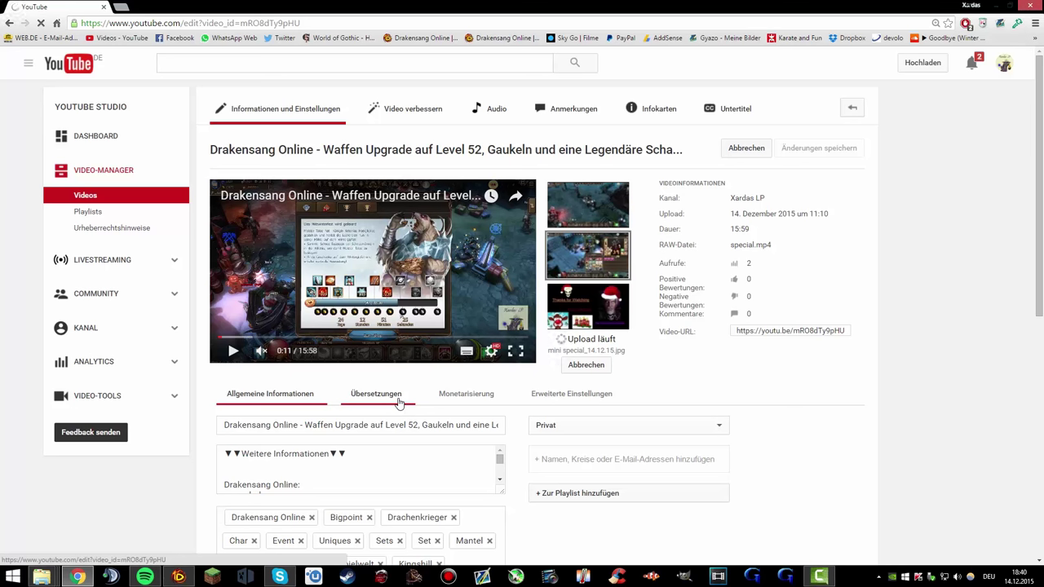
- View the video's advanced settings and return to its general information
click(564, 395)
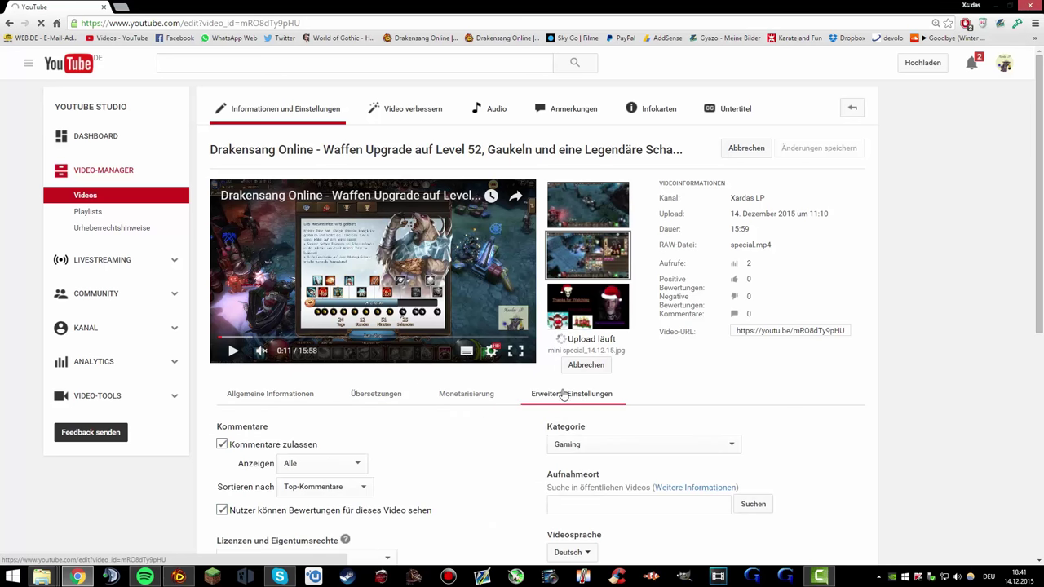
click(301, 394)
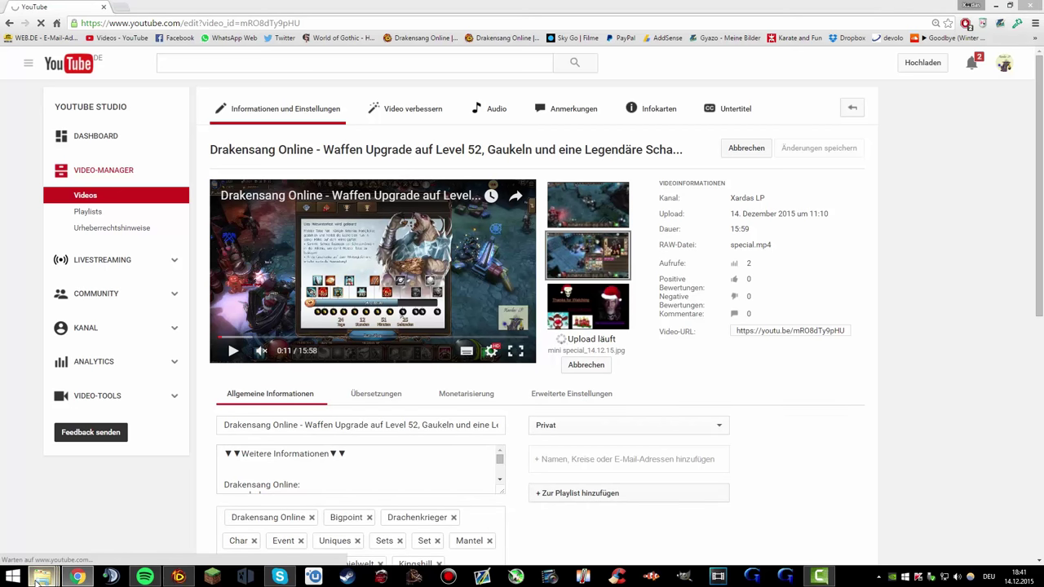
- Close the open File Explorer windows and open the Documents folder in a new one
mouse_move(42, 577)
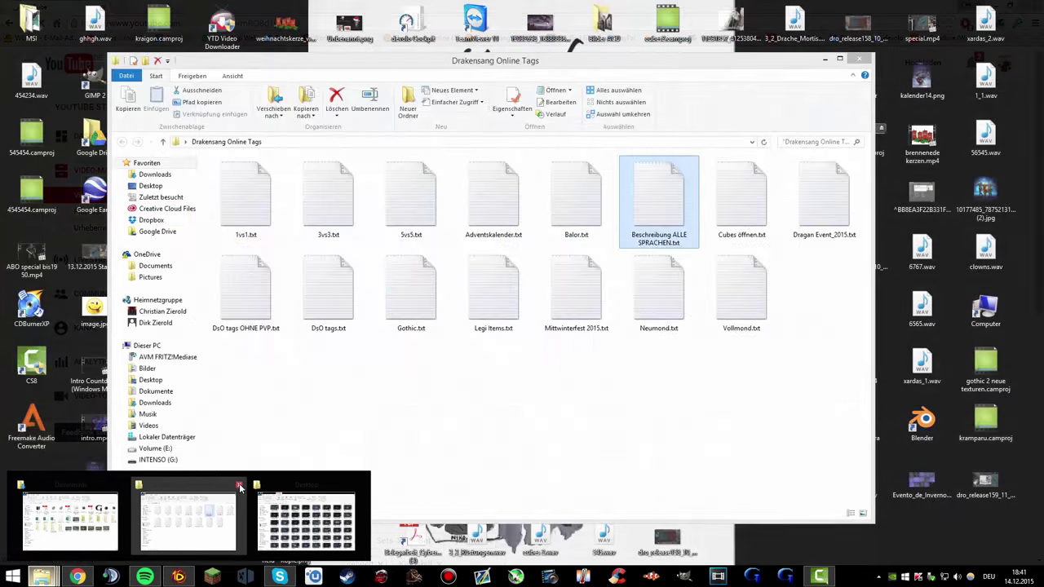
click(239, 488)
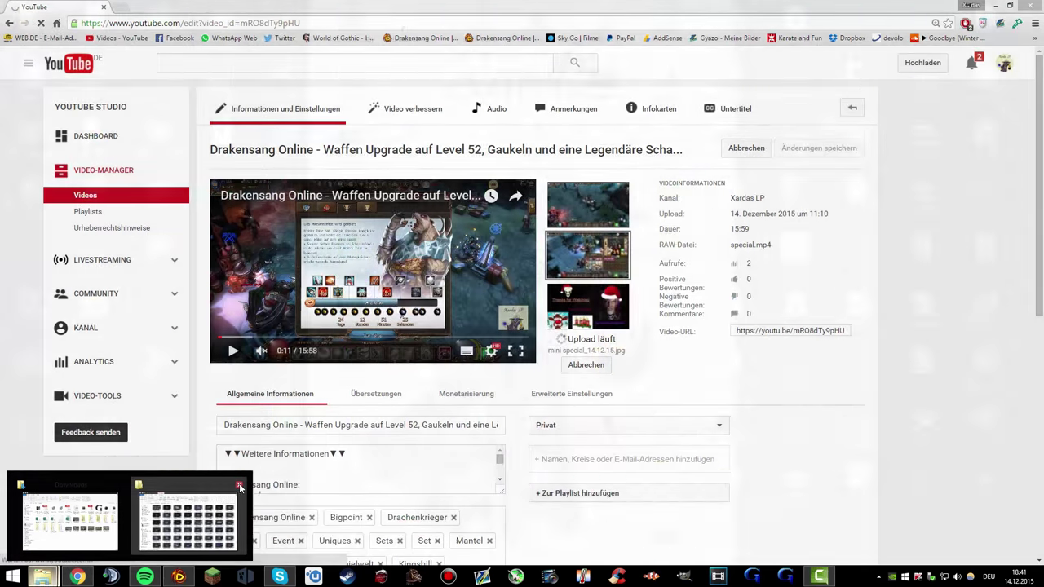
click(239, 488)
click(120, 487)
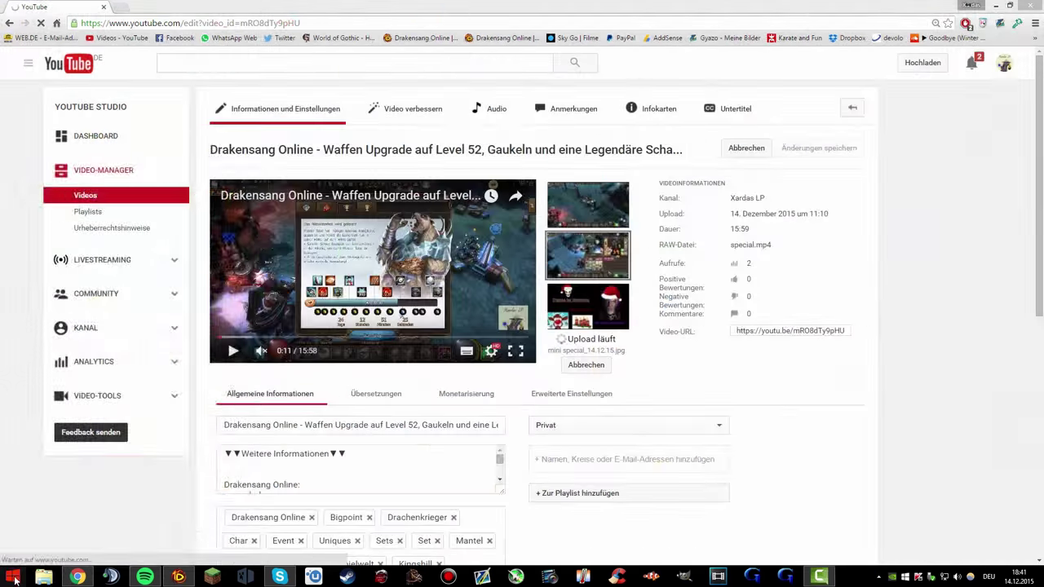
key(super)
click(185, 210)
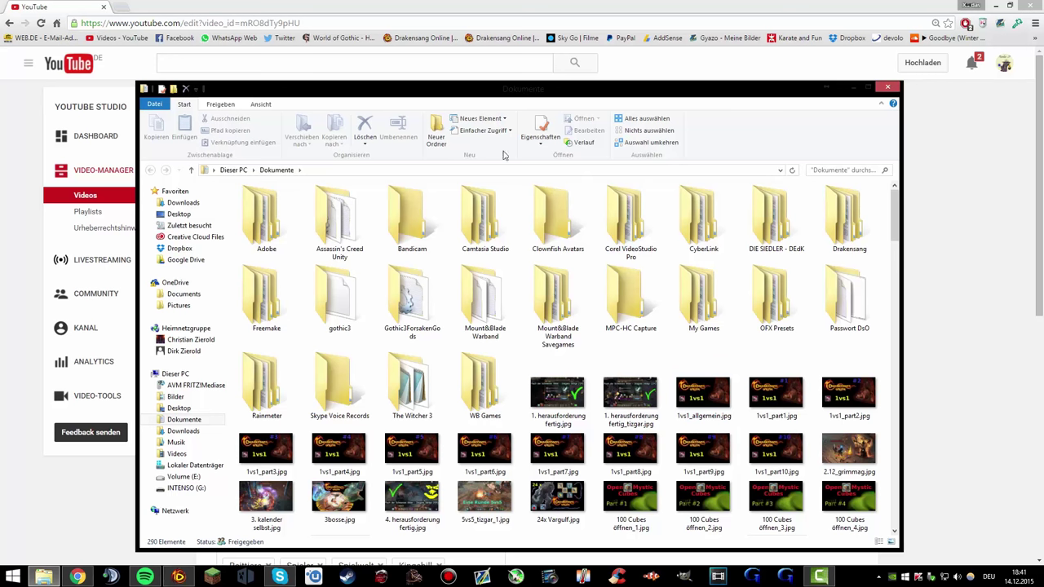
click(261, 105)
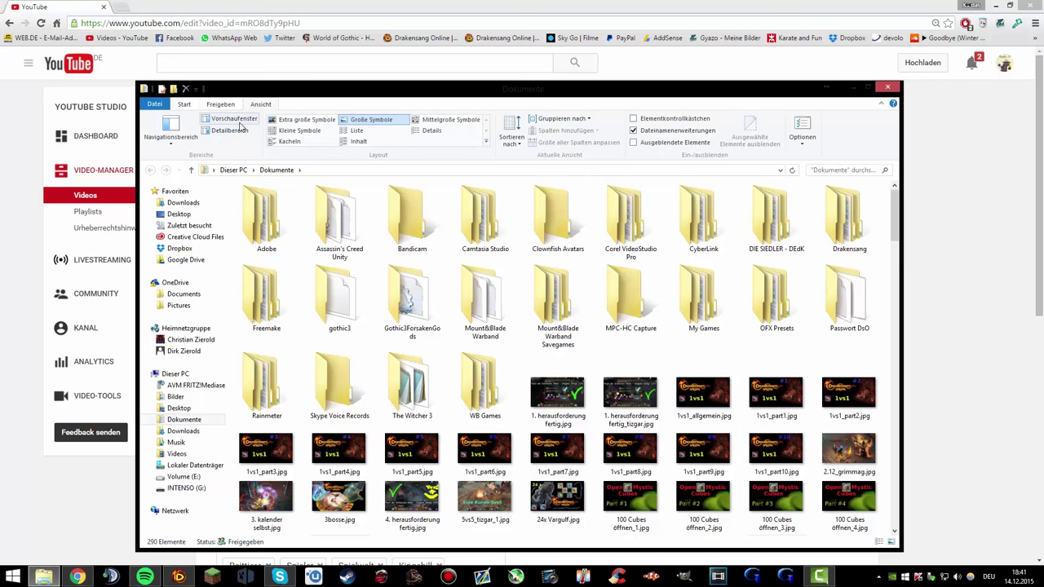
click(186, 106)
click(262, 105)
click(220, 105)
click(185, 105)
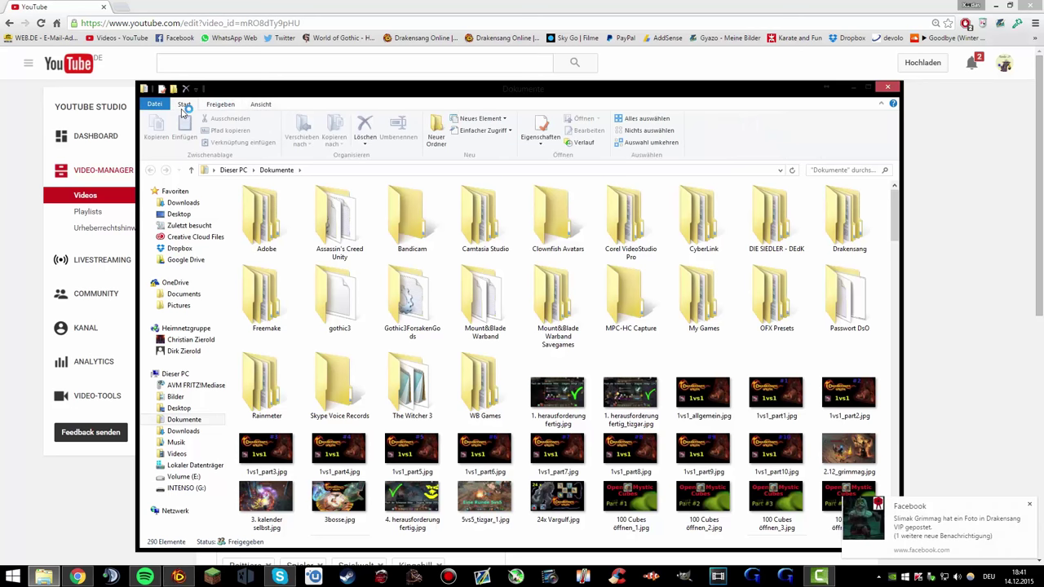
- Locate mini special_14.12.15.jpg in the Documents folder and open it in the photo viewer
click(544, 404)
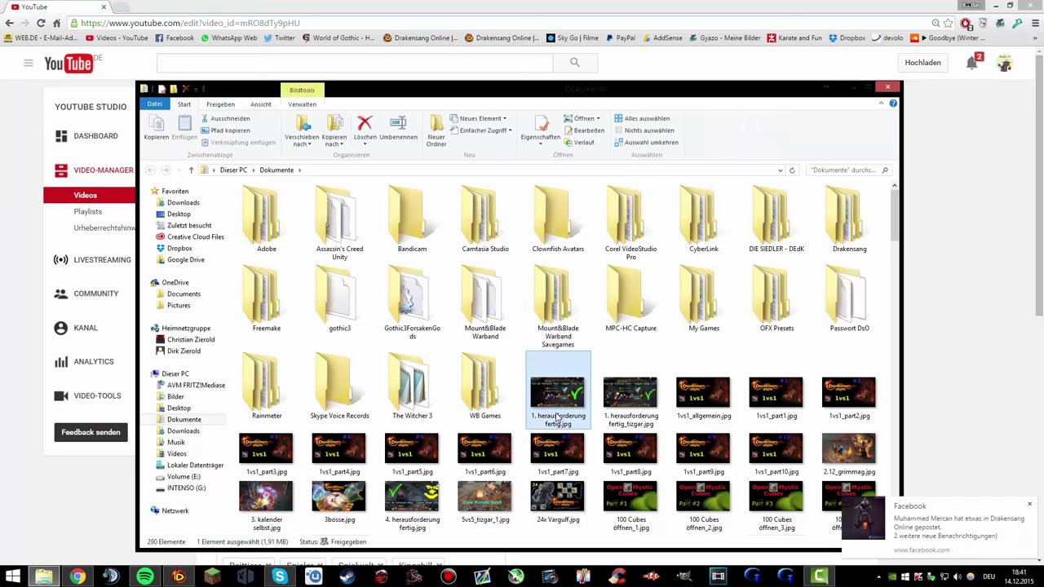
key(m)
key(m)
key(m)
key(m)
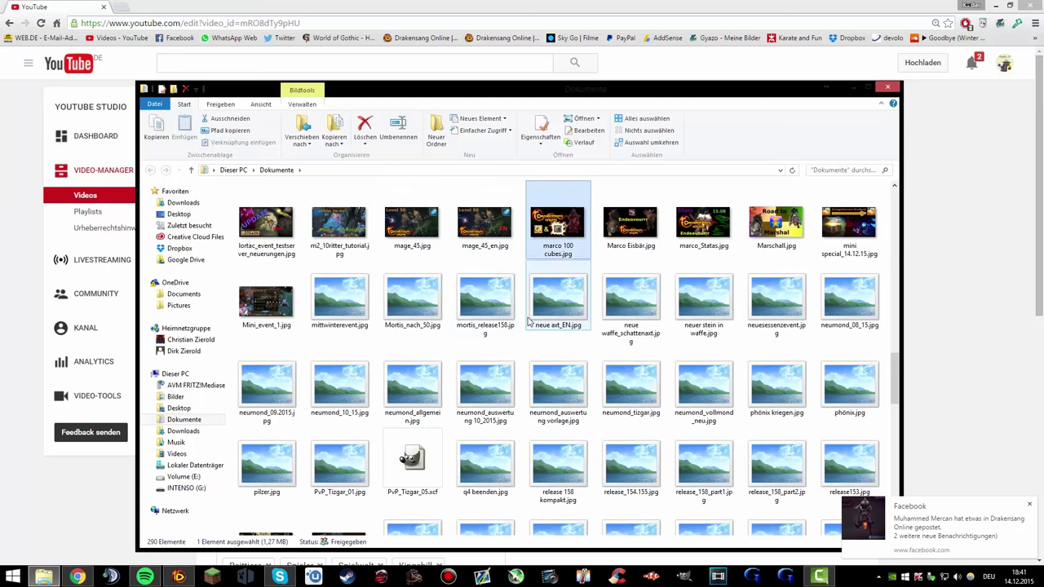
key(m)
key(m)
key(m)
key(m)
key(m)
click(853, 239)
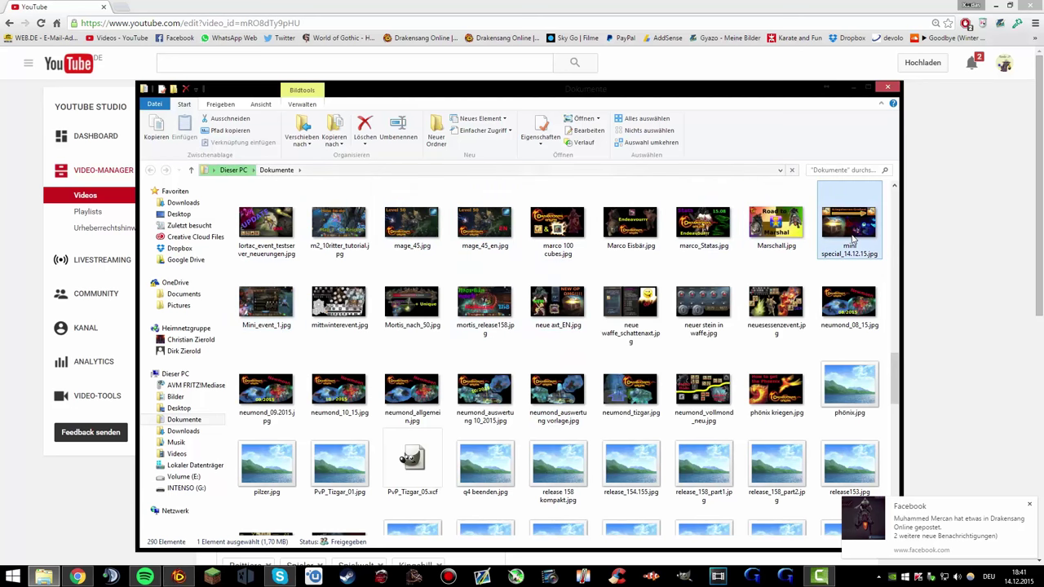
double_click(853, 238)
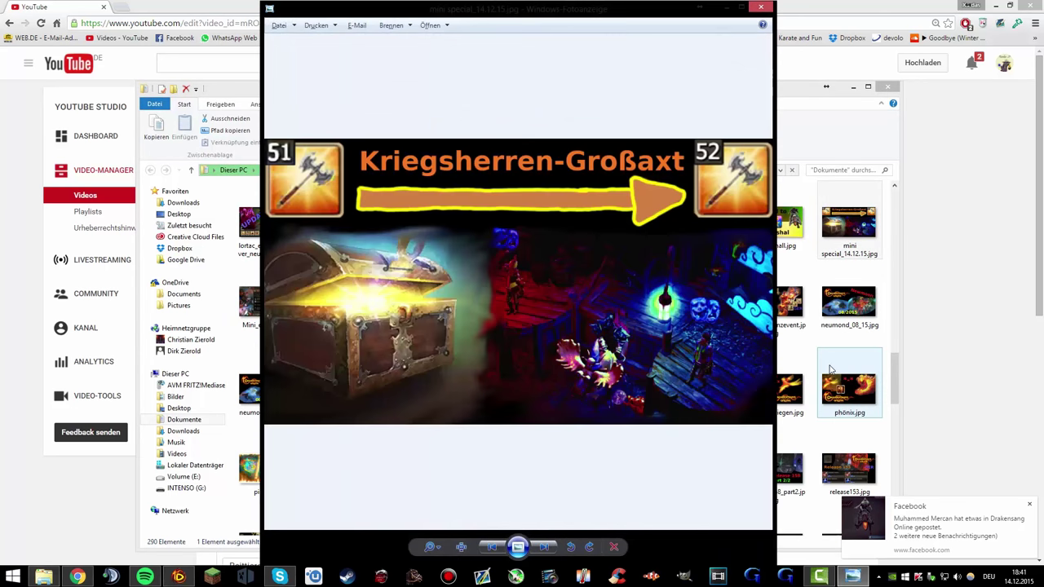
- Examine the finished thumbnail image in a maximized photo viewer, dismiss the Facebook notification, and close the viewer
key(alt+Return)
key(Escape)
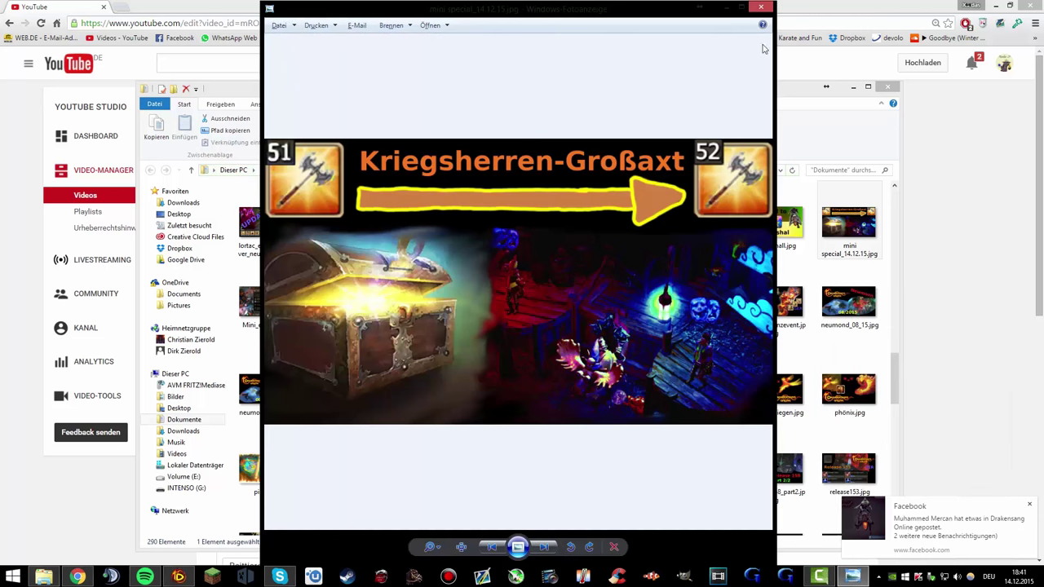
click(741, 8)
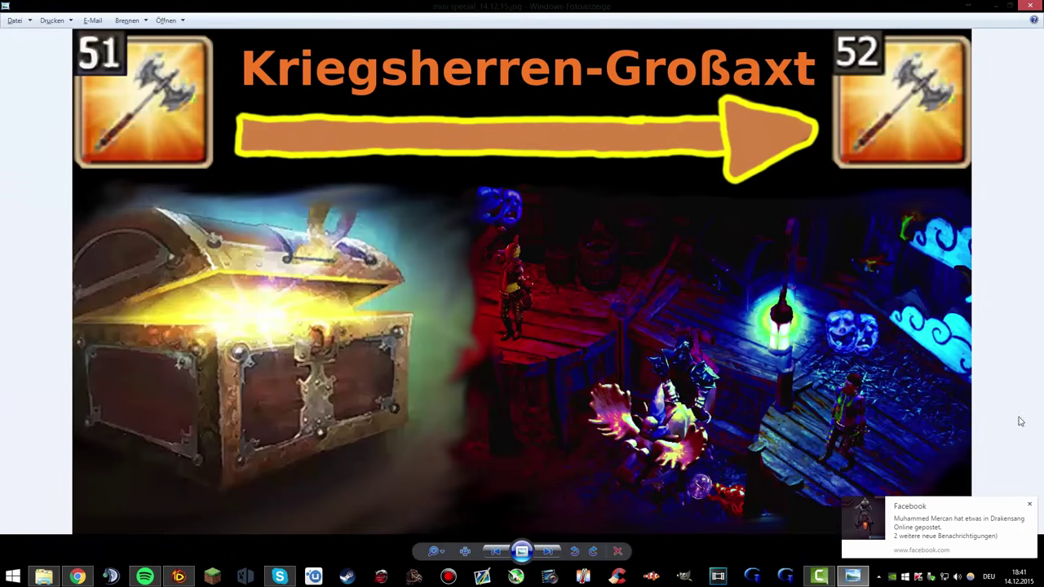
click(1028, 506)
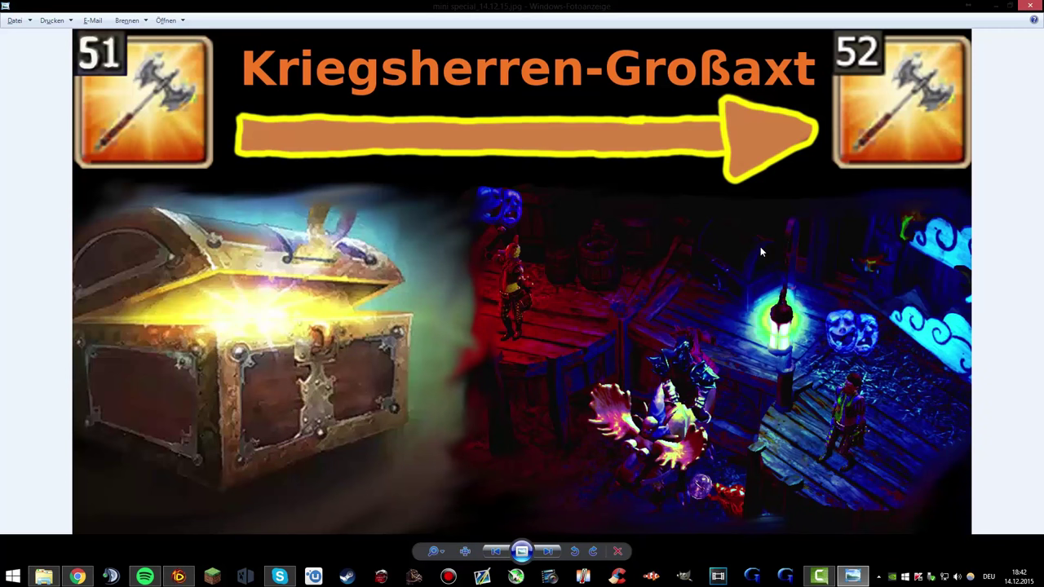
click(1024, 5)
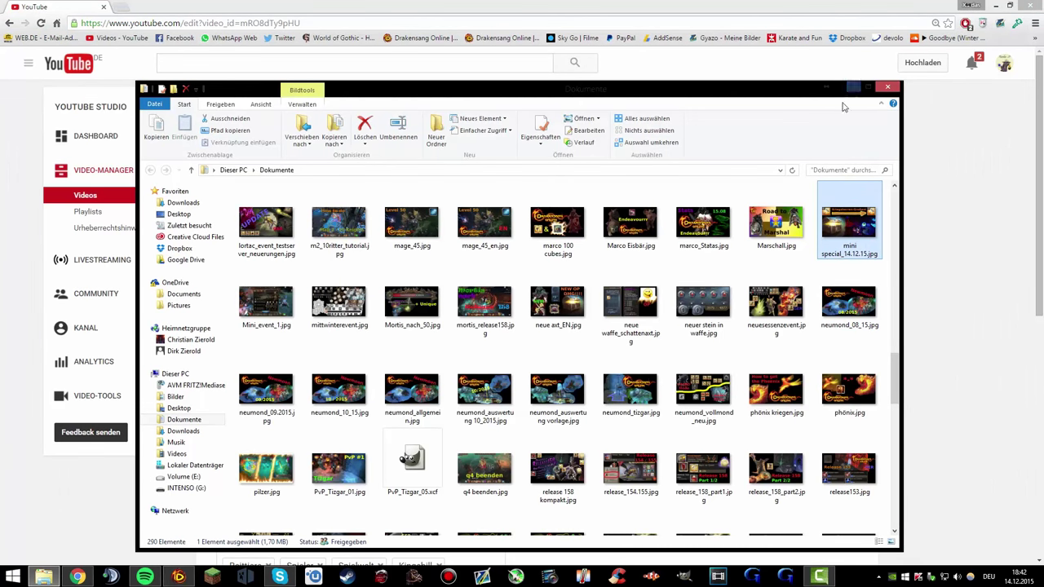
- Close the Documents folder window and save the YouTube video's changes with the uploaded custom thumbnail
click(887, 87)
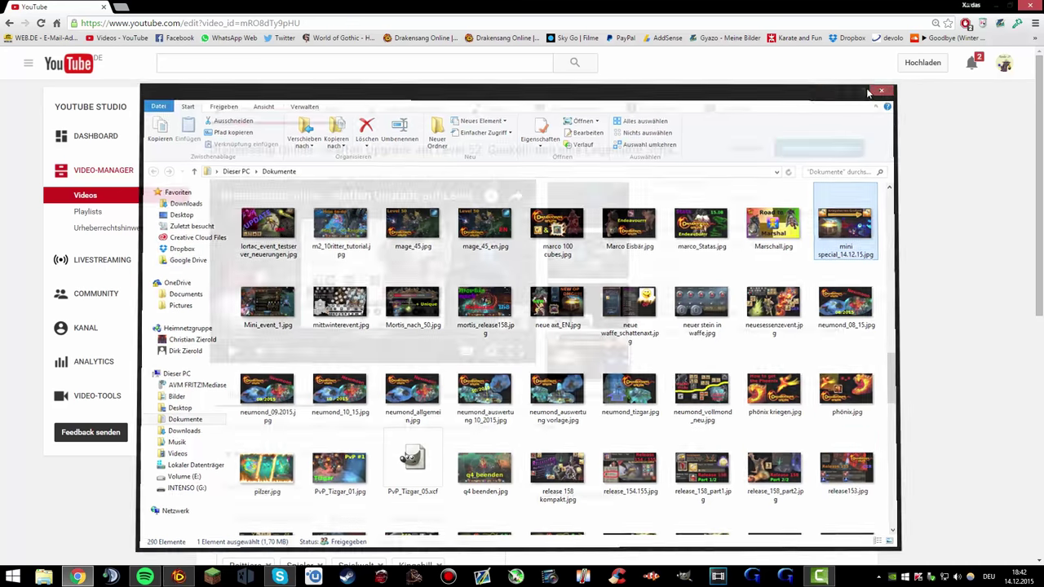
mouse_move(621, 307)
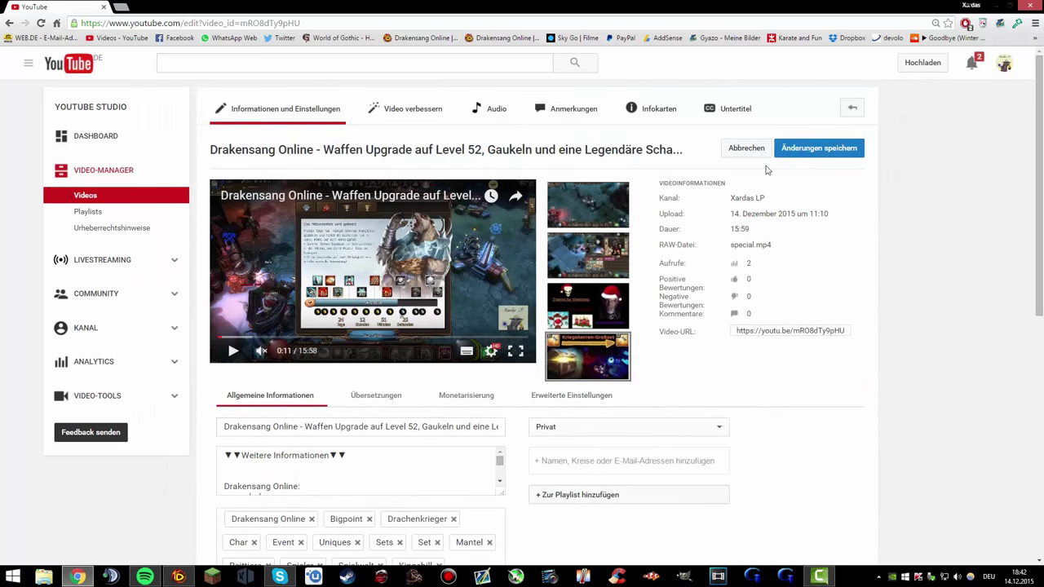
click(819, 147)
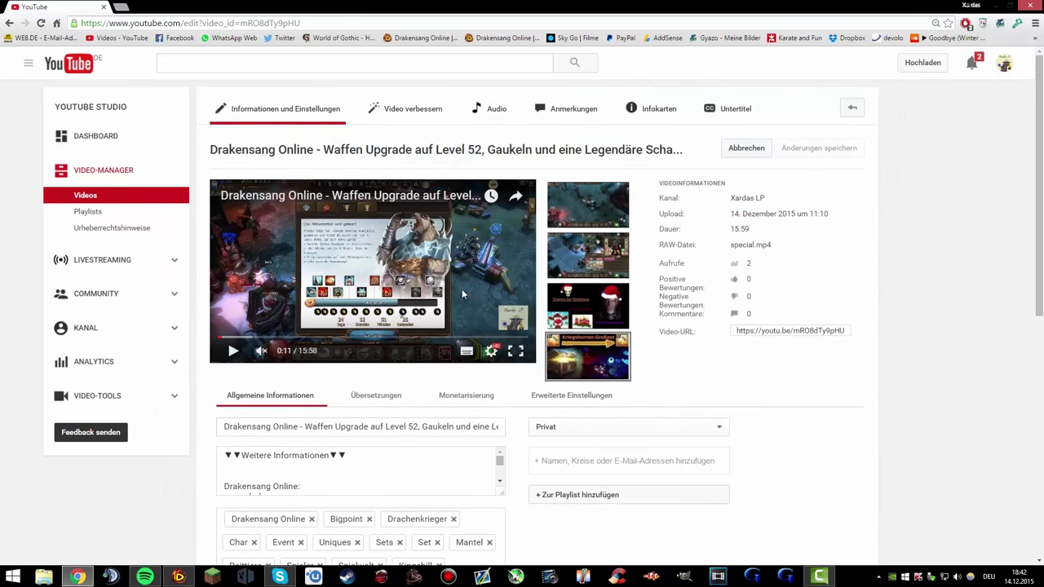
- Open the video's public watch page and examine its player, title, ratings and description
right_click(336, 155)
click(358, 170)
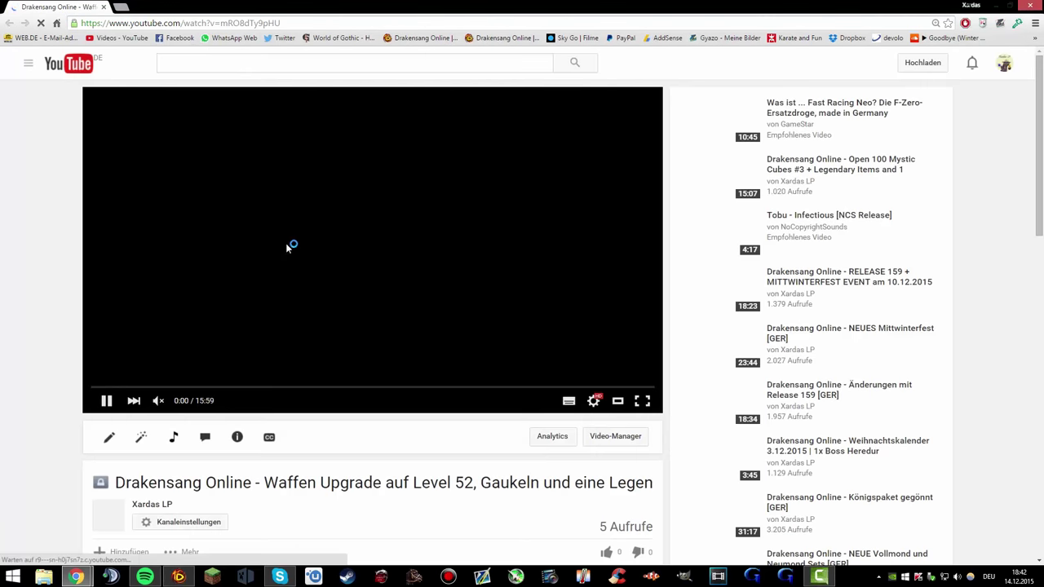
scroll(432, 288, down, 3)
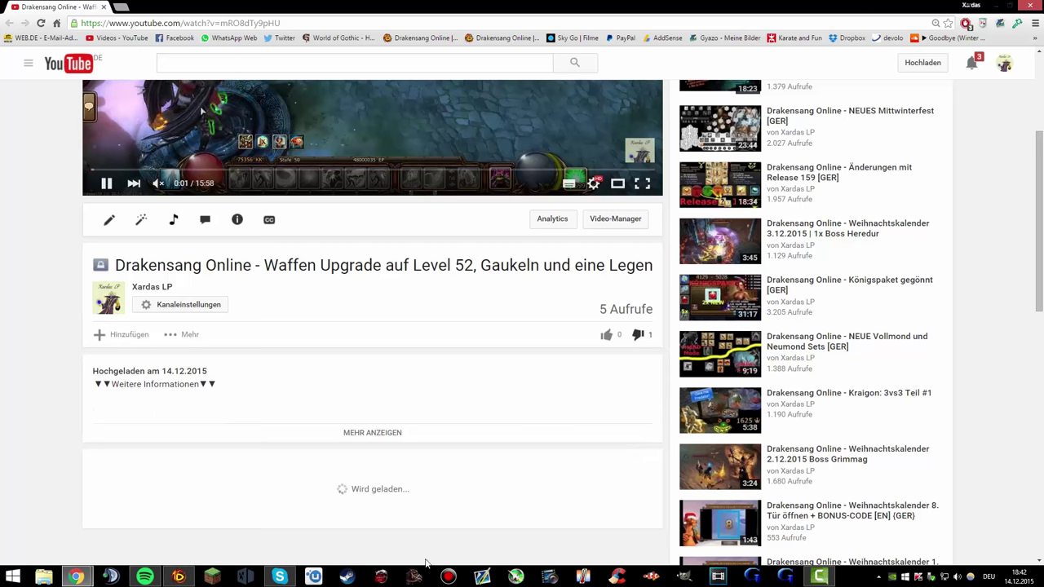
scroll(425, 555, up, 4)
scroll(298, 491, down, 2)
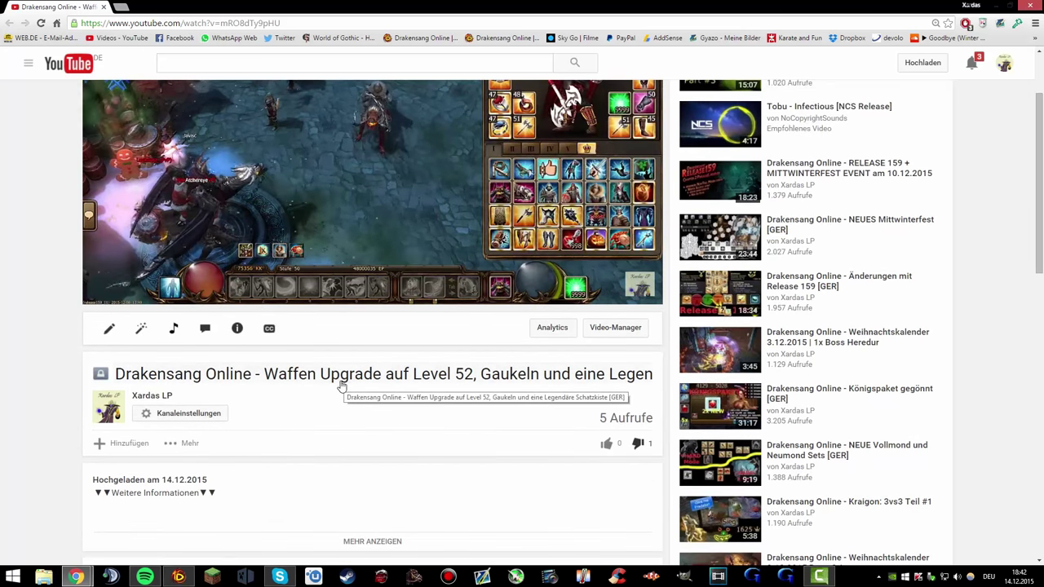
scroll(424, 432, up, 2)
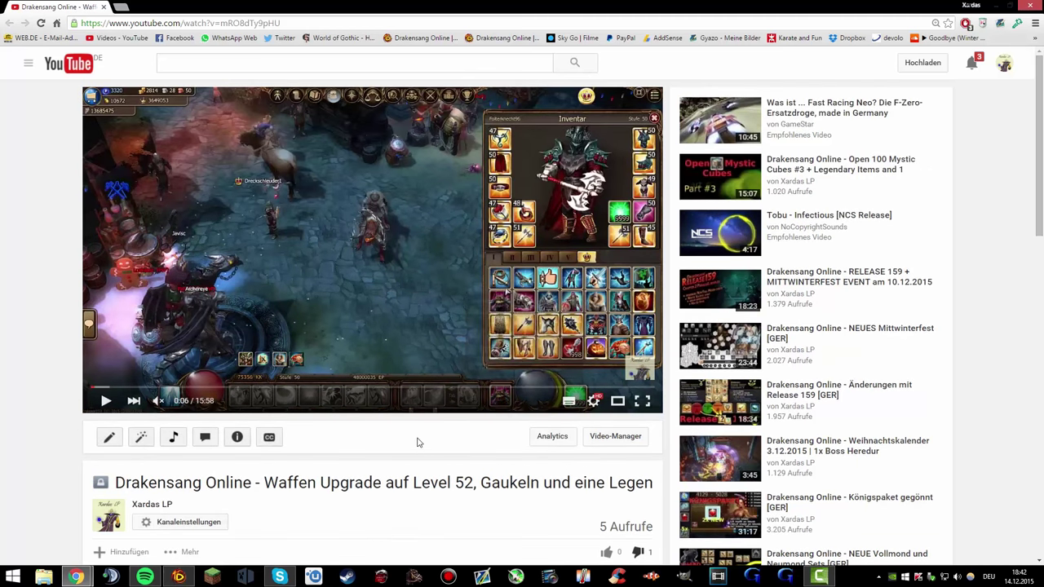
scroll(367, 445, down, 4)
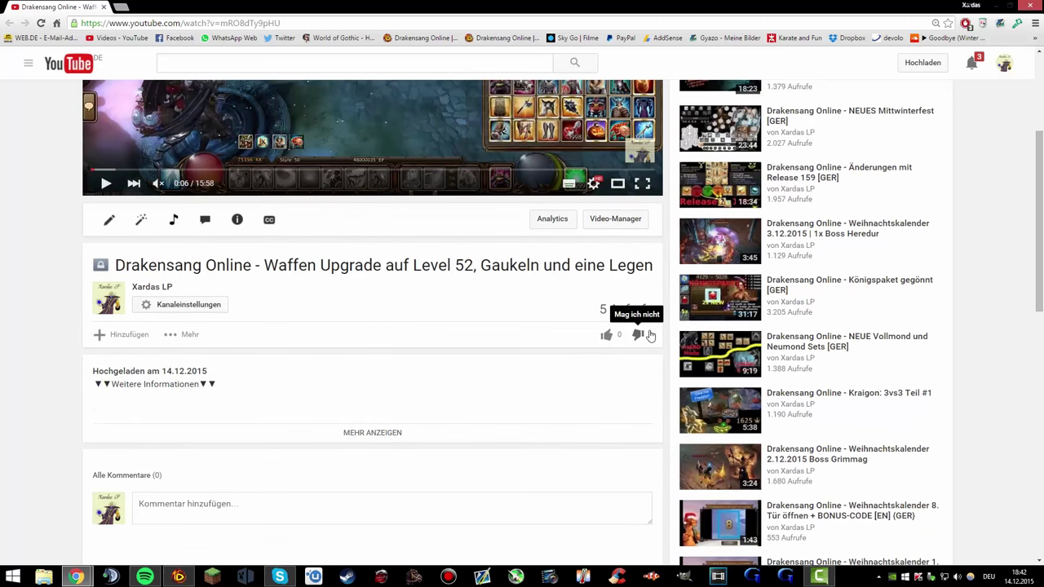
scroll(294, 504, up, 4)
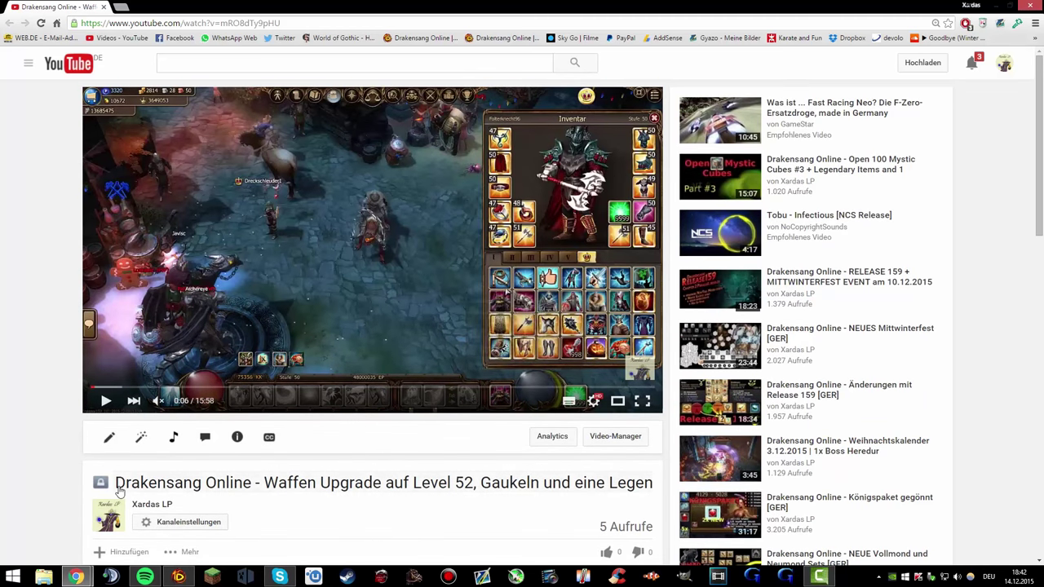
- Search YouTube for the video's full title, taken from its watch page
drag(115, 487, 656, 487)
drag(361, 96, 358, 64)
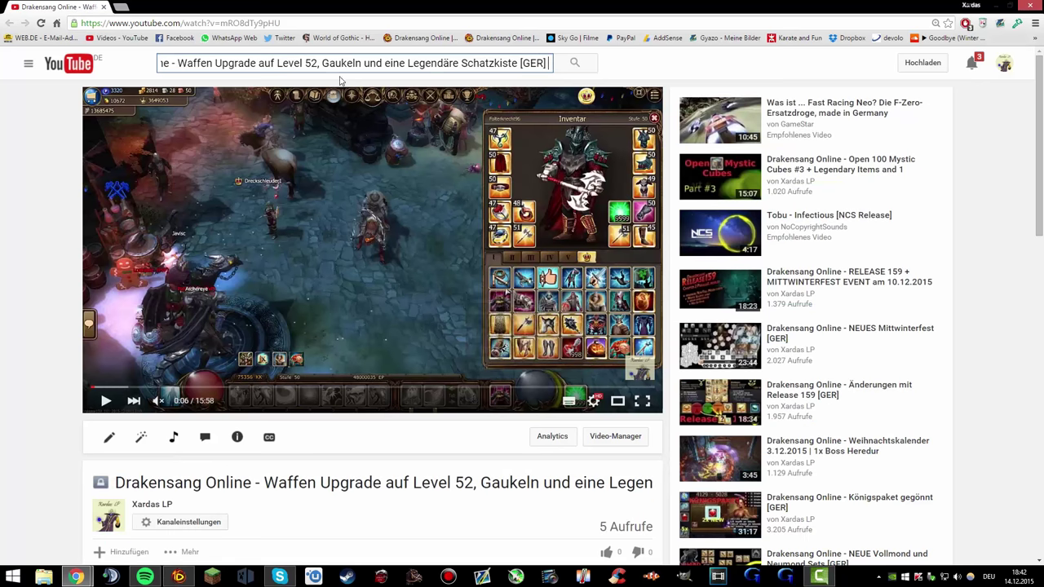
key(Return)
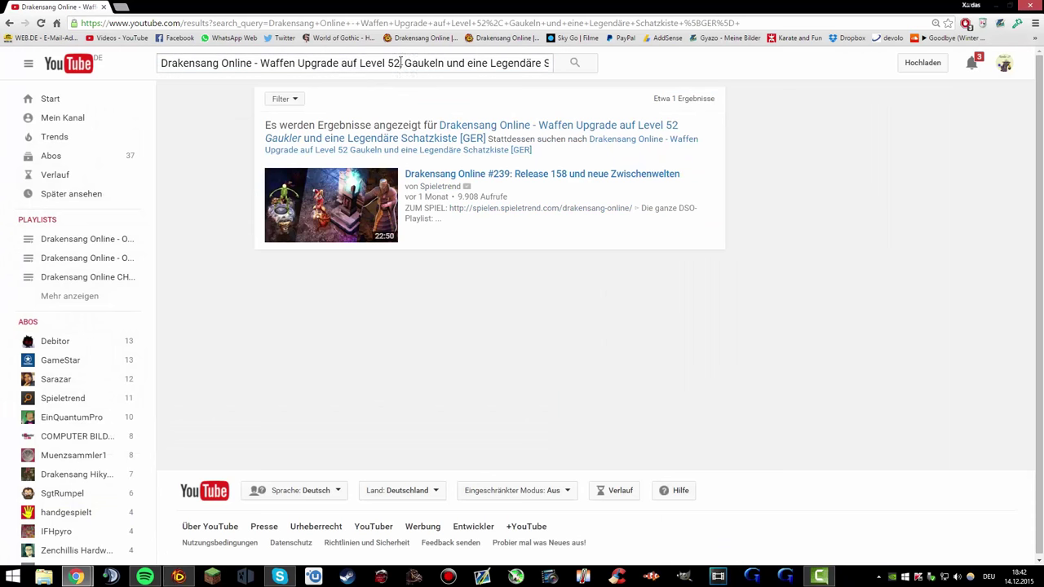
- Shorten the search to "Drakensang Online - Waffen Upgrade auf Level 52", look through the results, and filter them to uploads from the last hour
drag(400, 63, 555, 63)
key(Delete)
key(Return)
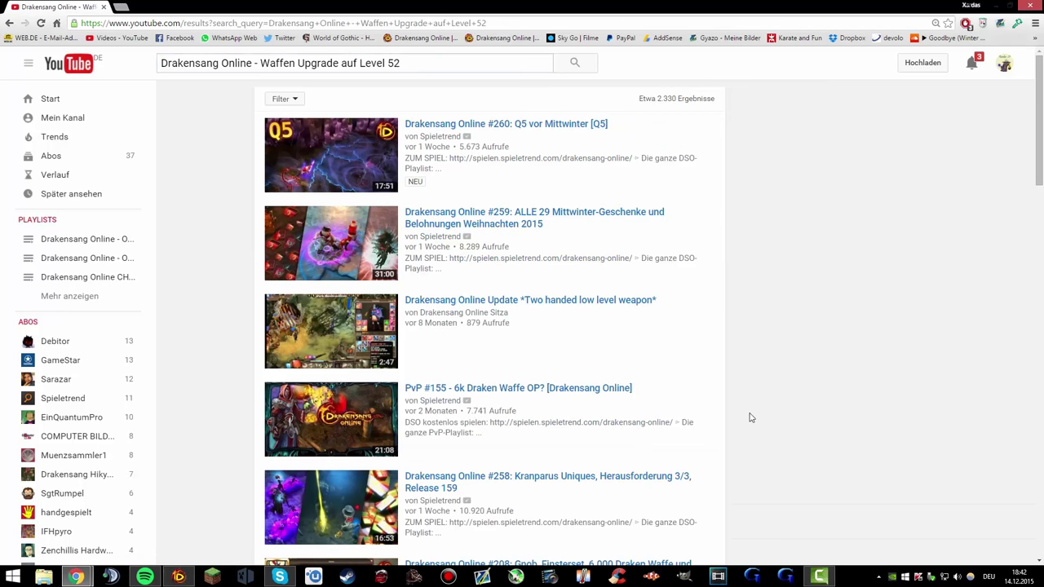
scroll(751, 417, down, 3)
scroll(709, 431, up, 3)
click(281, 98)
click(287, 143)
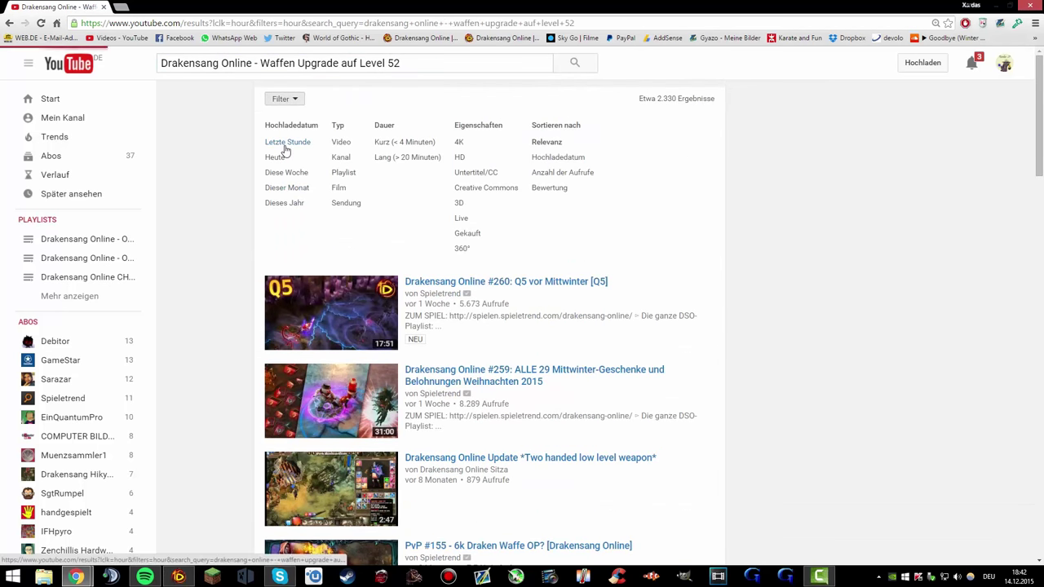
- Search YouTube for the shorter phrase "Drakensang Online - Waffen Upgrade"
drag(436, 63, 346, 63)
key(BackSpace)
key(Return)
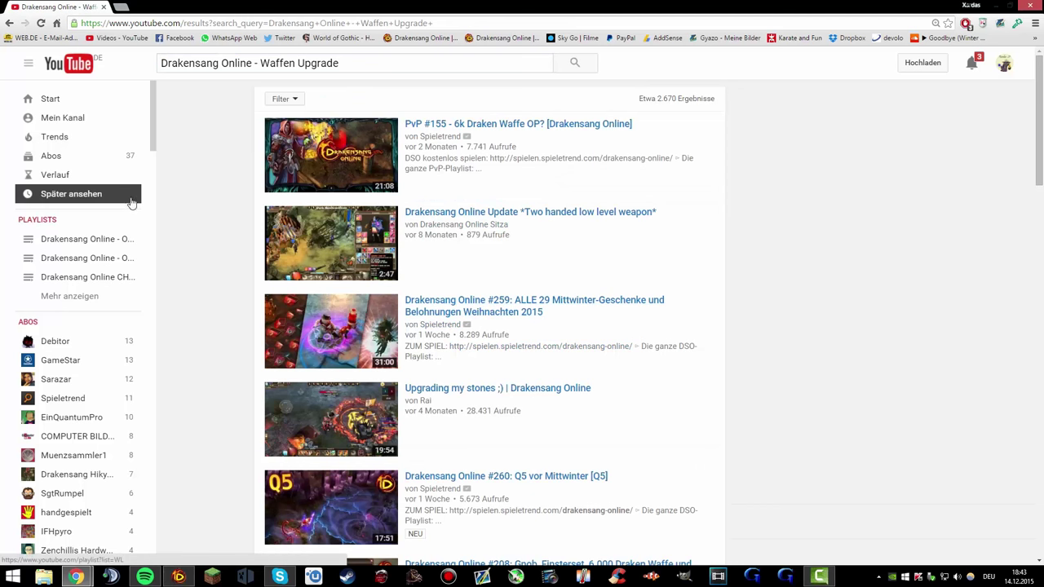
- In the Video Manager, set the Waffen Upgrade auf Level 52 video to public and confirm the irreversible update
click(118, 38)
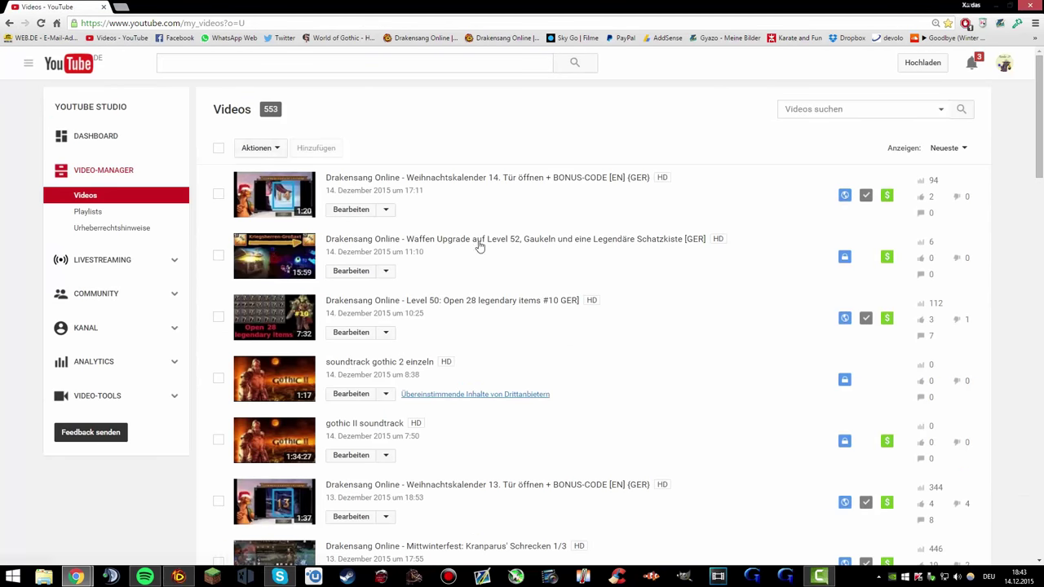
click(218, 256)
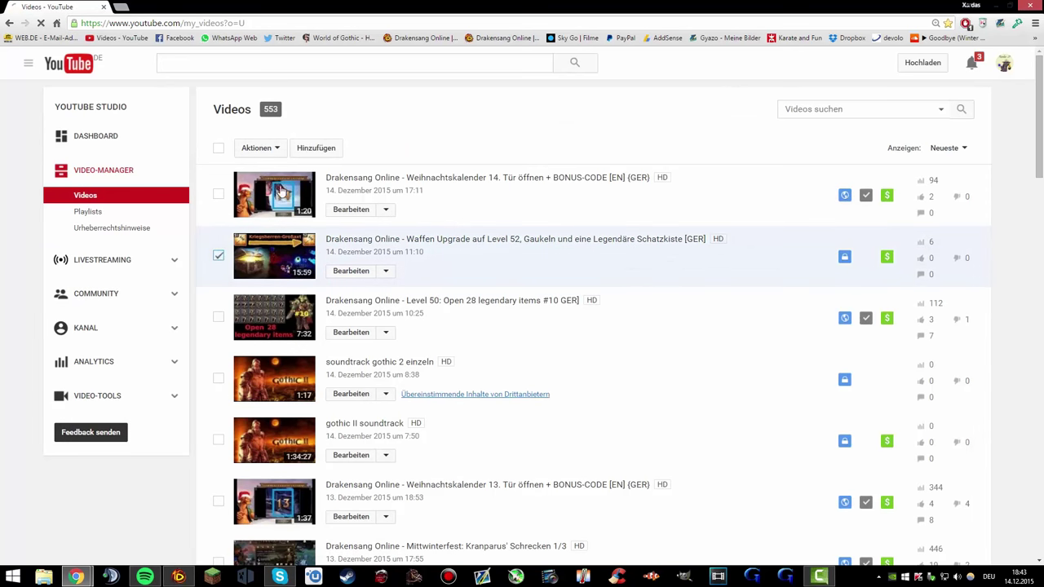
click(278, 149)
click(282, 208)
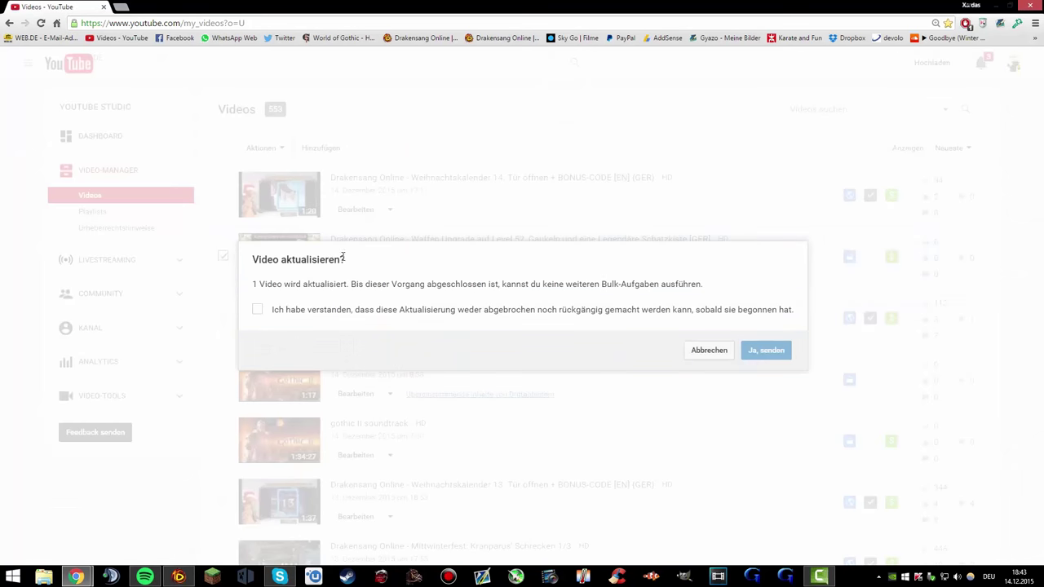
click(256, 310)
click(766, 350)
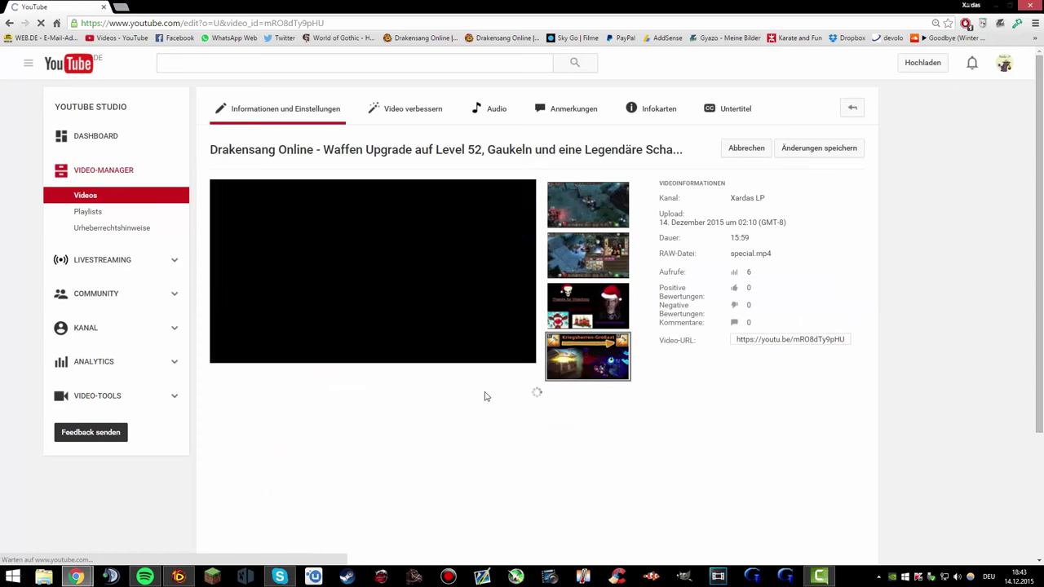
- Add the tags "Waffen Upgrade" and "Wepaon Upgrade" to the video's general information
scroll(469, 424, down, 4)
click(357, 477)
text(Waffen)
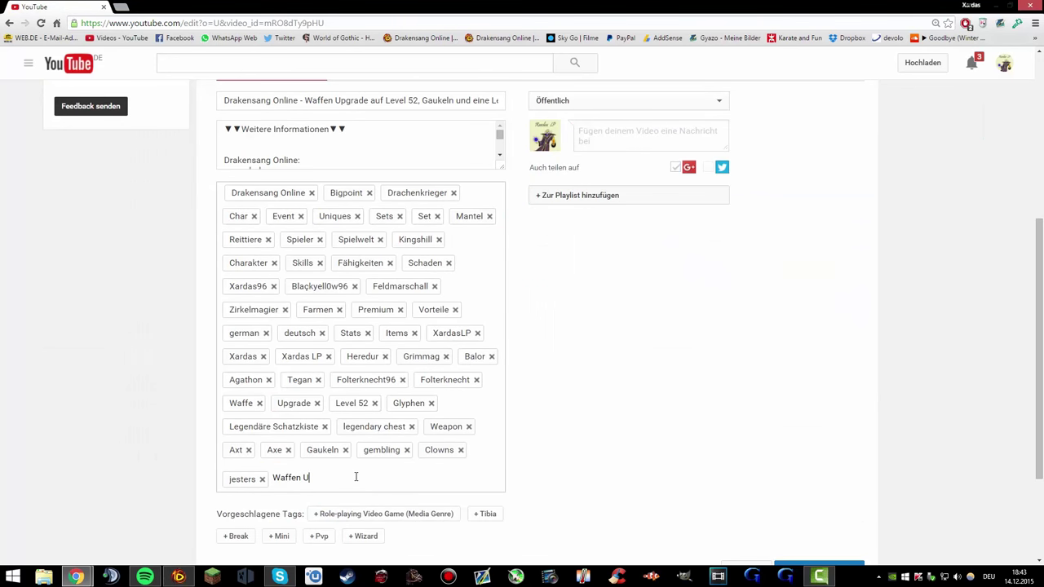
text(Upgrade)
key(Return)
text(W)
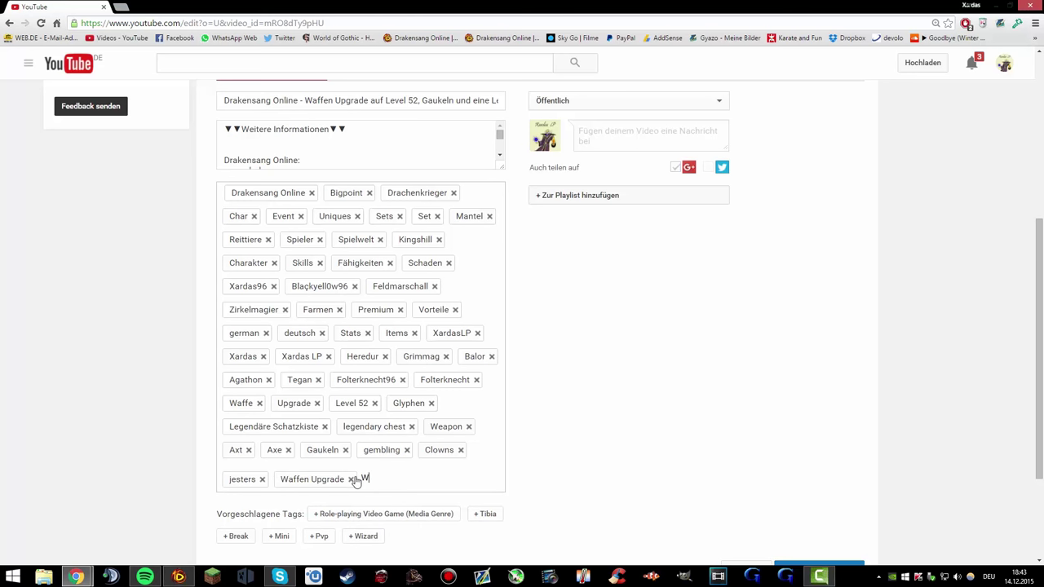
text(epaon Upgrade)
key(Return)
scroll(533, 425, up, 4)
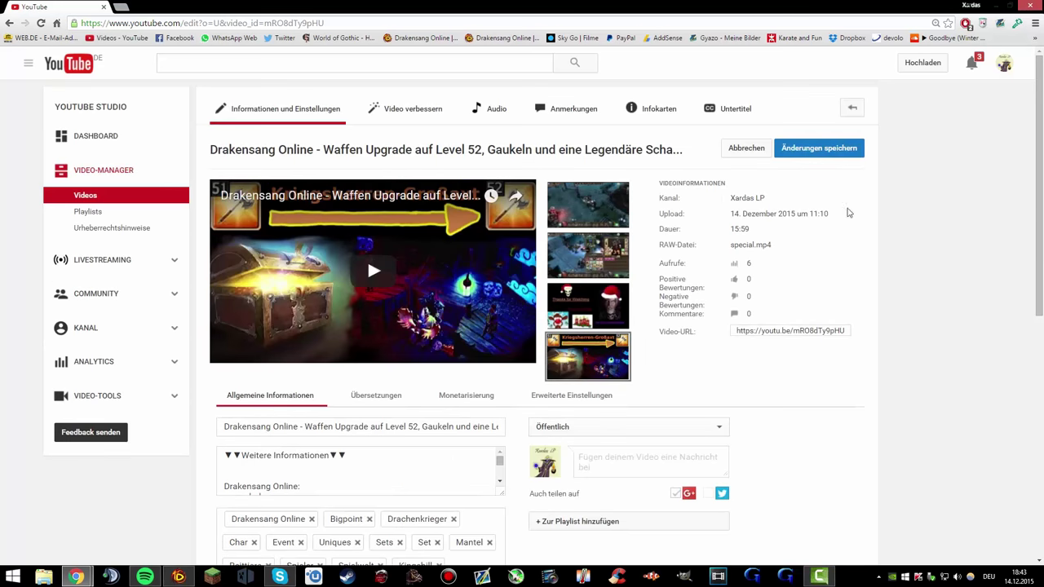
- Shorten the video's tag list by removing the tags "Spielwelt" and "Kingshill", and save the changes
click(821, 149)
scroll(406, 394, down, 5)
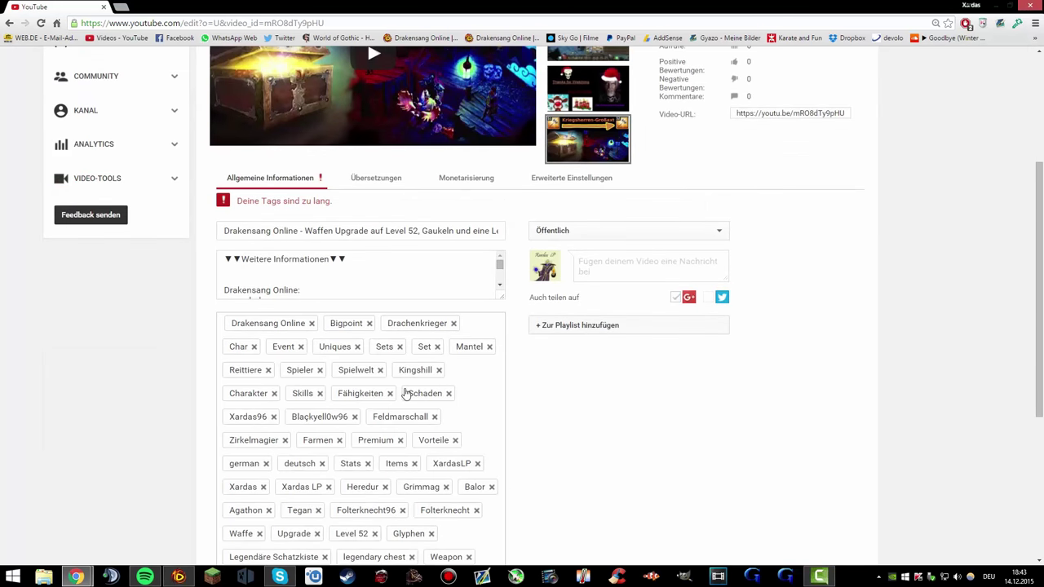
click(380, 153)
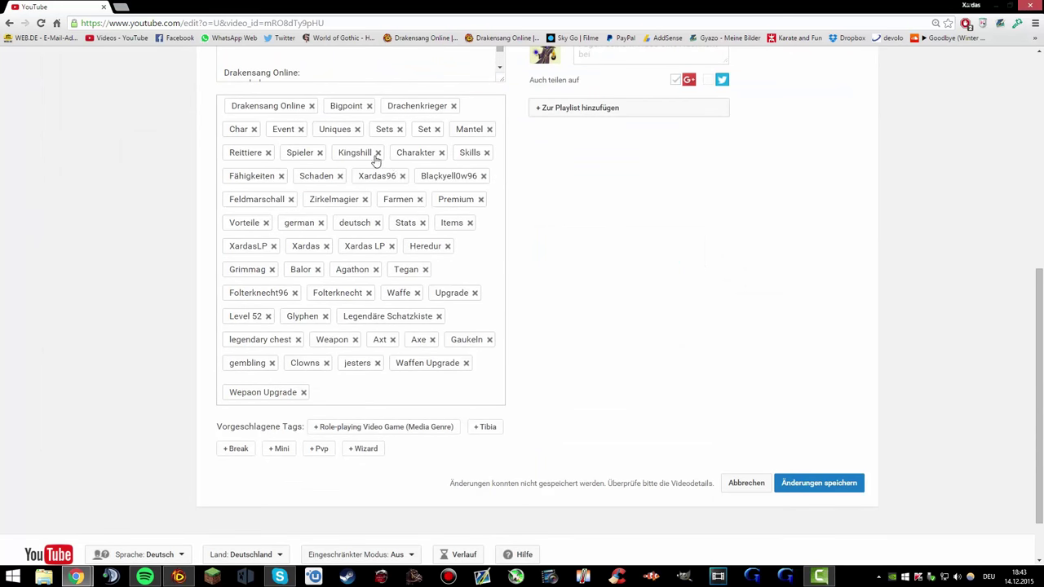
click(378, 153)
click(816, 483)
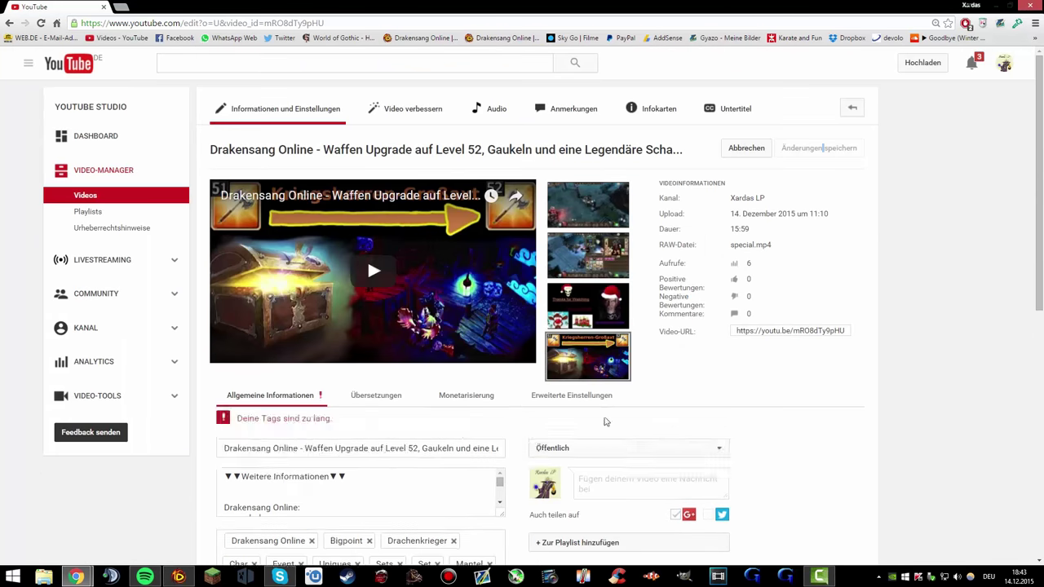
- Search YouTube for "Drakensang Online Waffen Upgrade"
click(248, 63)
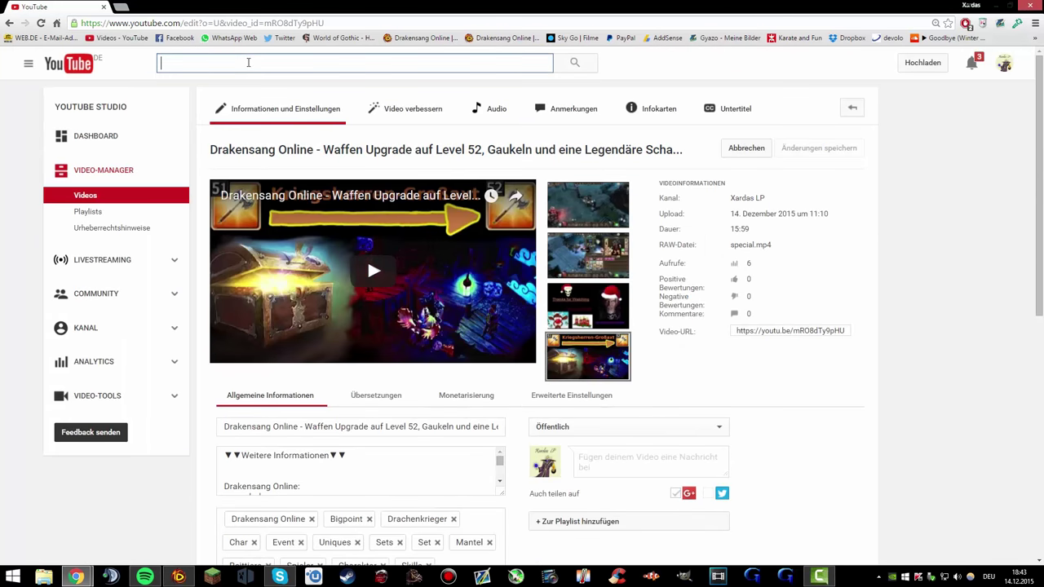
text(Drakensang On)
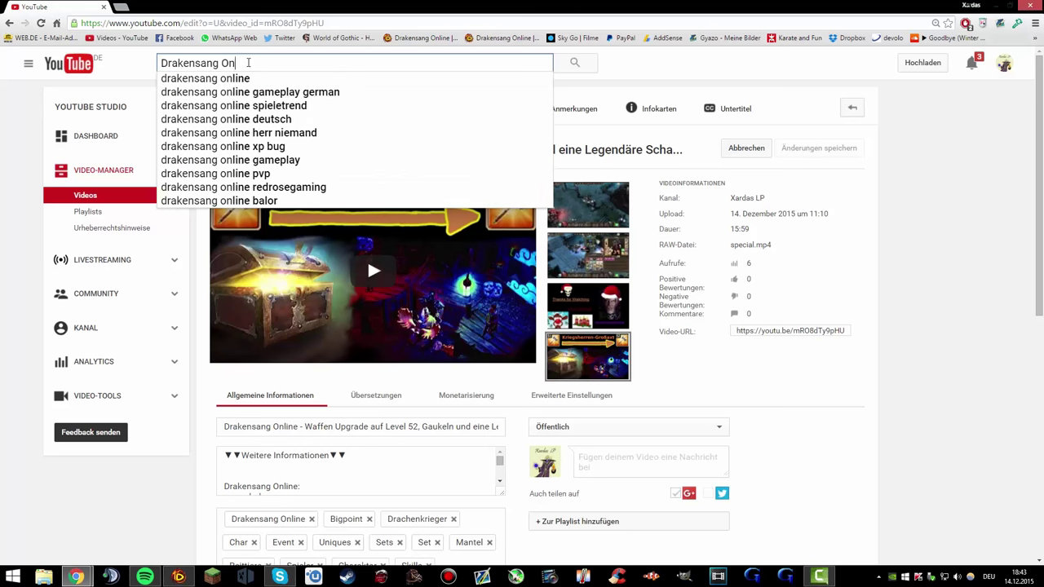
text(line Waffe)
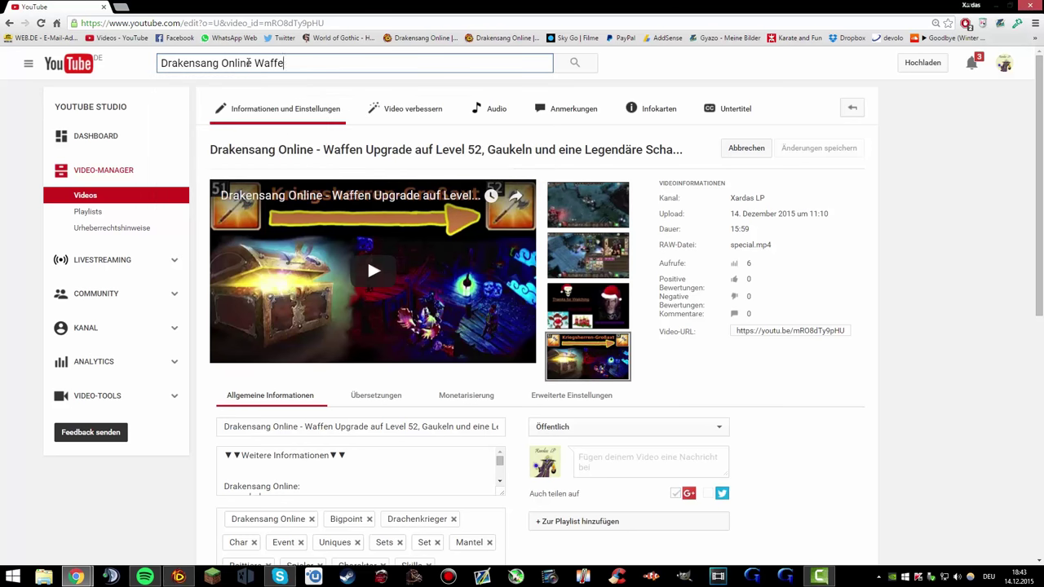
text(n Upgrade)
key(Return)
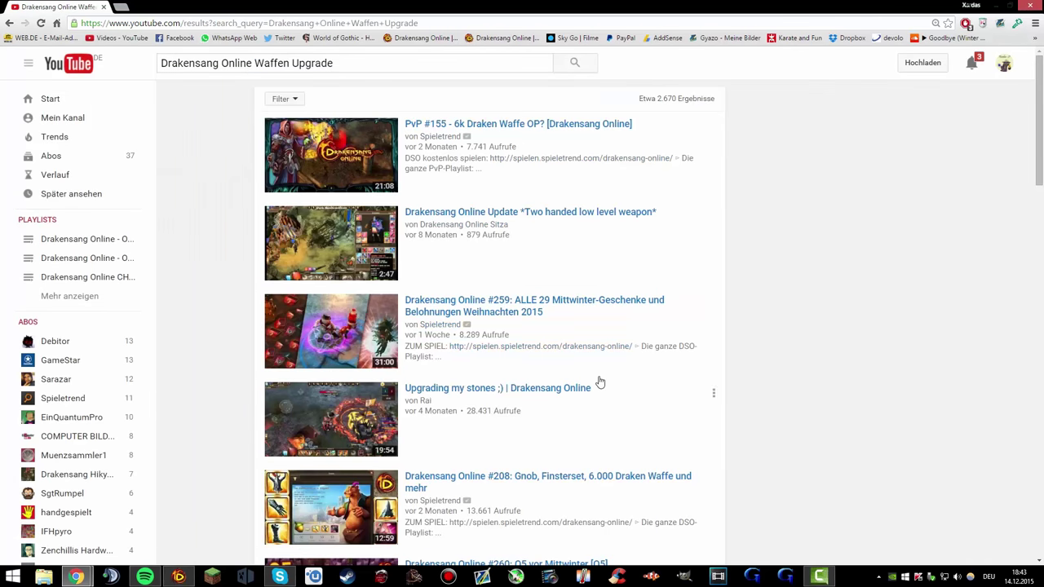
- Look through the search results and filter them to uploads from the last hour
scroll(598, 380, down, 3)
scroll(601, 408, down, 1)
scroll(519, 424, down, 4)
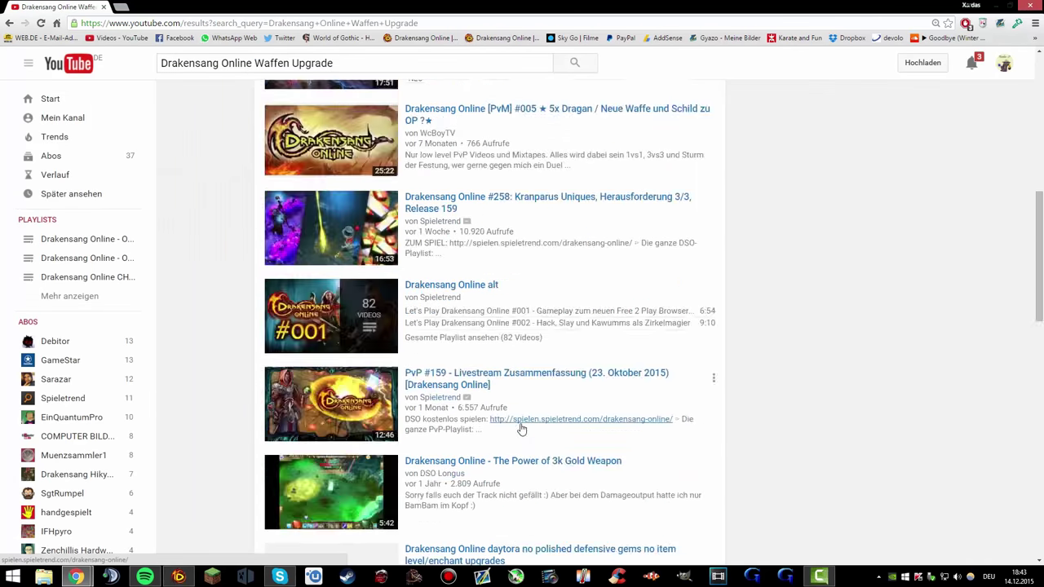
scroll(489, 400, up, 9)
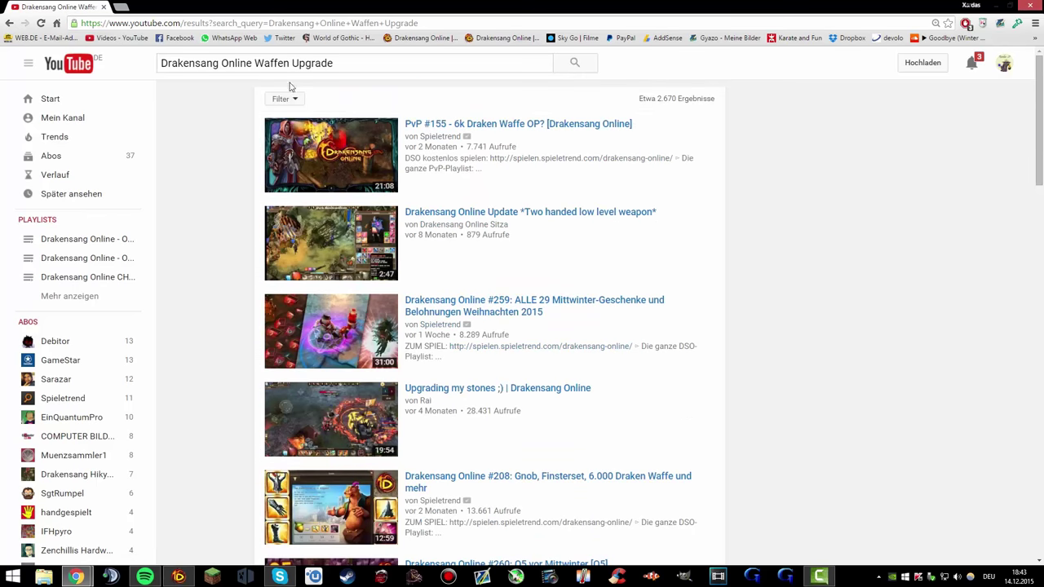
click(288, 105)
click(291, 144)
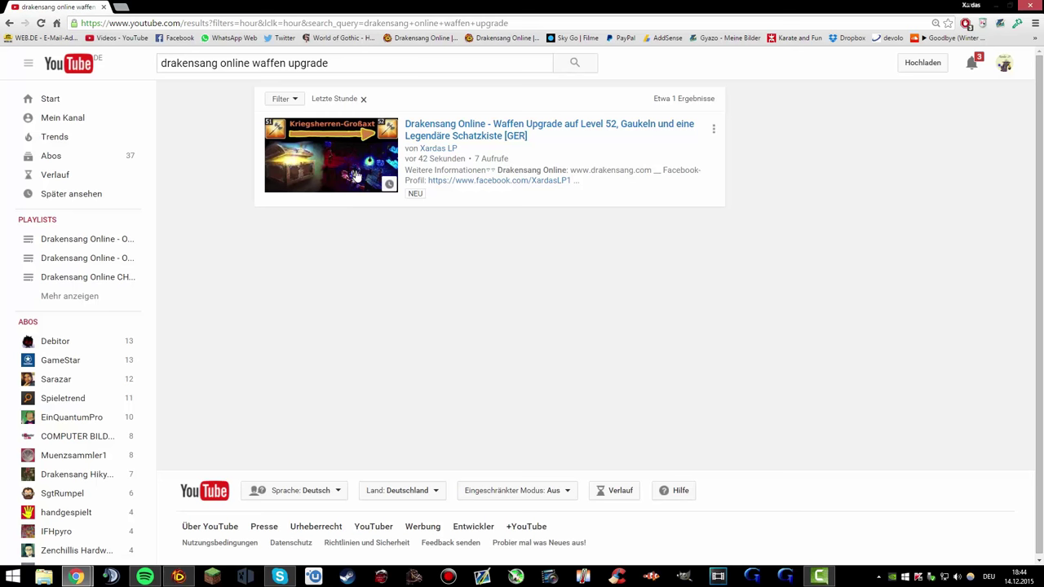
- Enlarge the filtered results page up to 300% to examine the video's entry, and return the zoom to 150%
key(ctrl+plus)
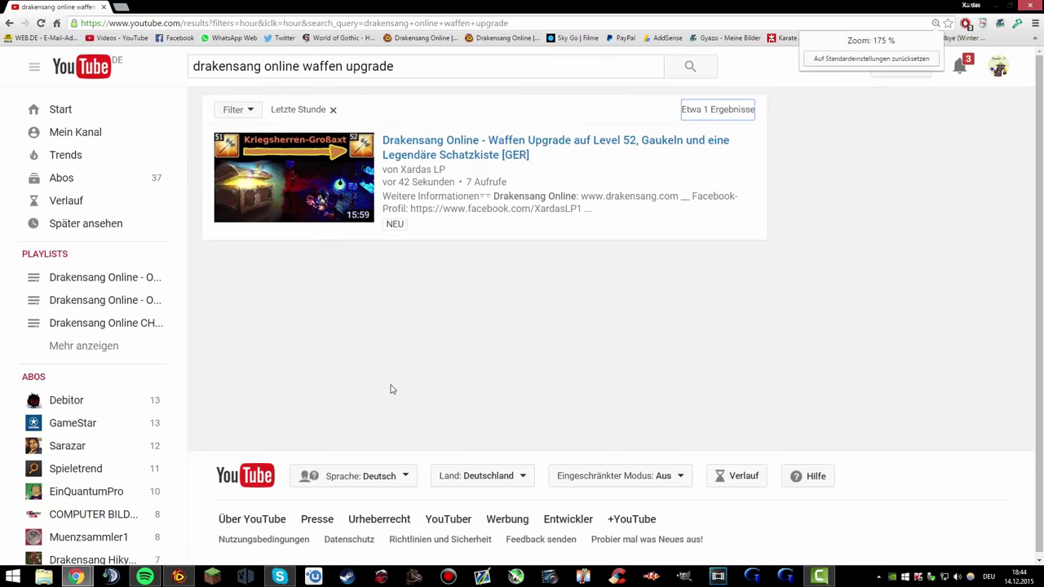
key(ctrl+plus)
key(ctrl+plus)
key(ctrl+plus)
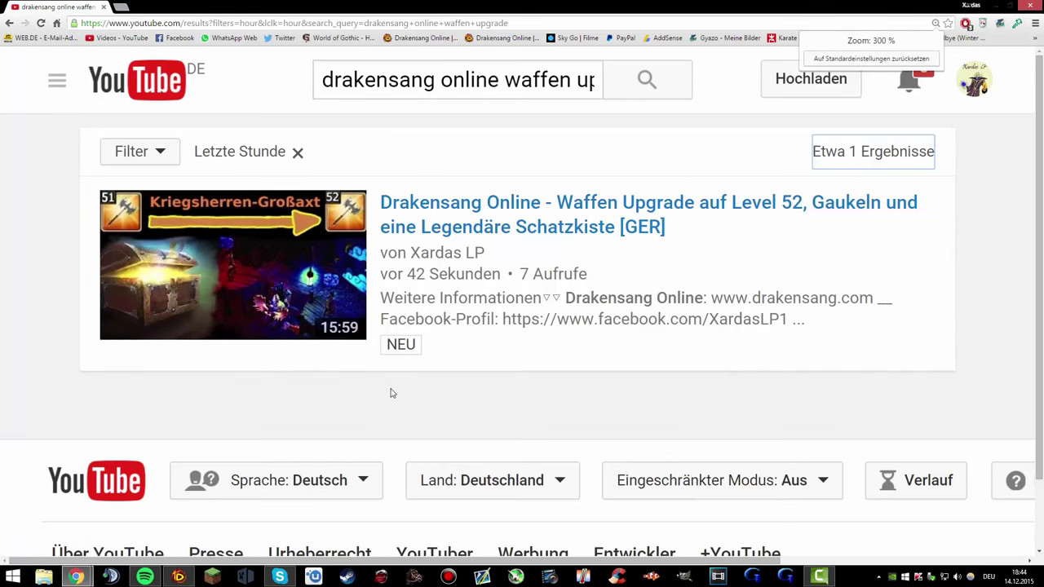
key(ctrl+minus)
key(ctrl+minus)
key(ctrl+minus)
key(ctrl+minus)
key(ctrl+minus)
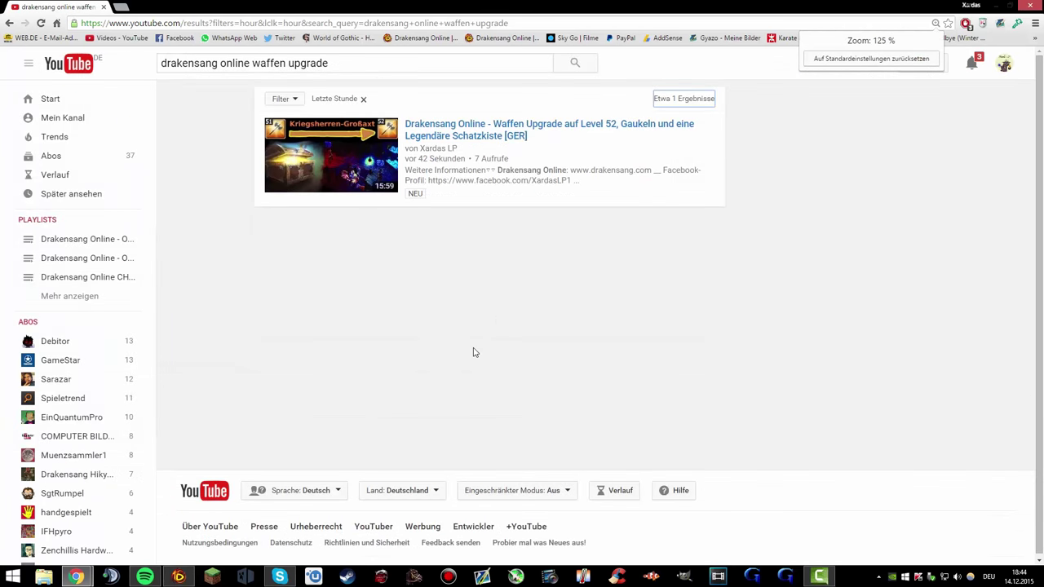
key(ctrl+plus)
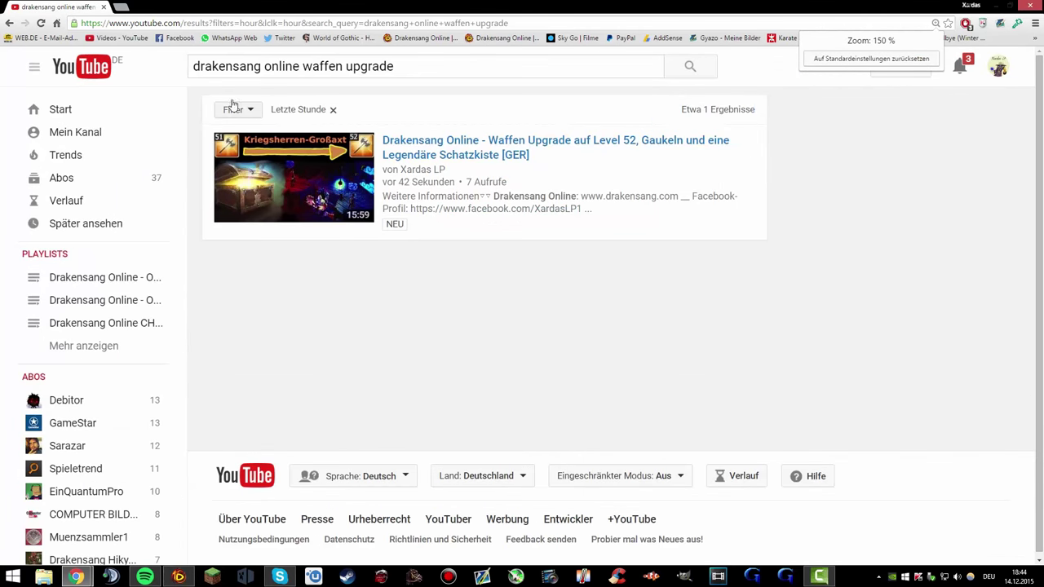
- Restore the search results window to a smaller size and close it
right_click(397, 142)
click(432, 183)
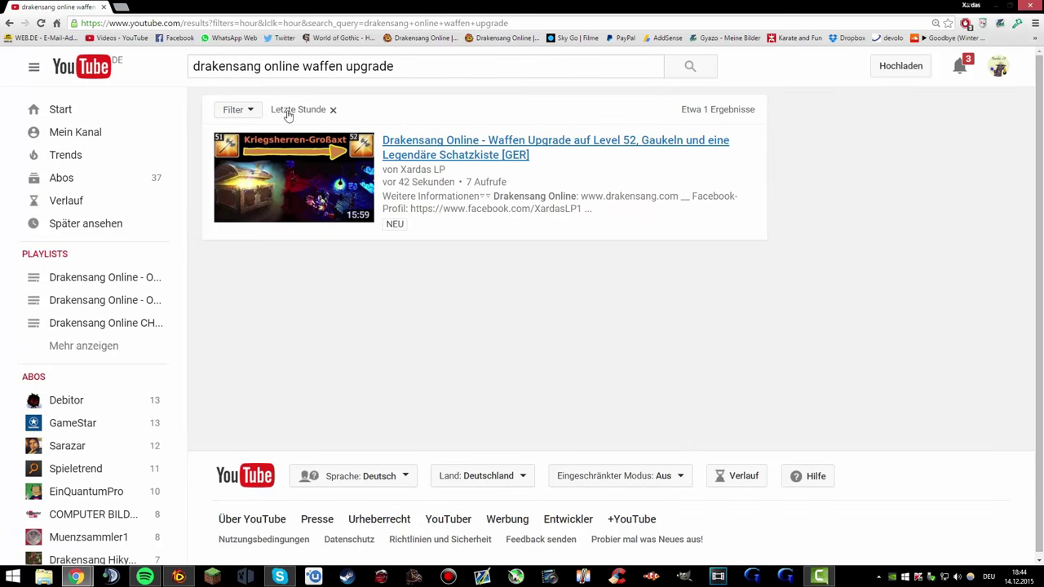
double_click(312, 5)
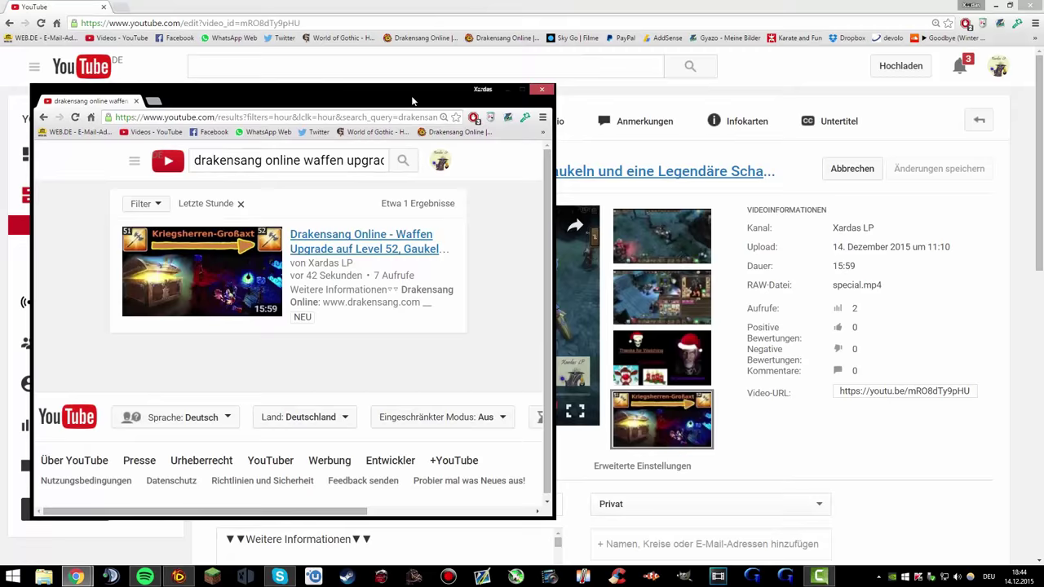
click(541, 89)
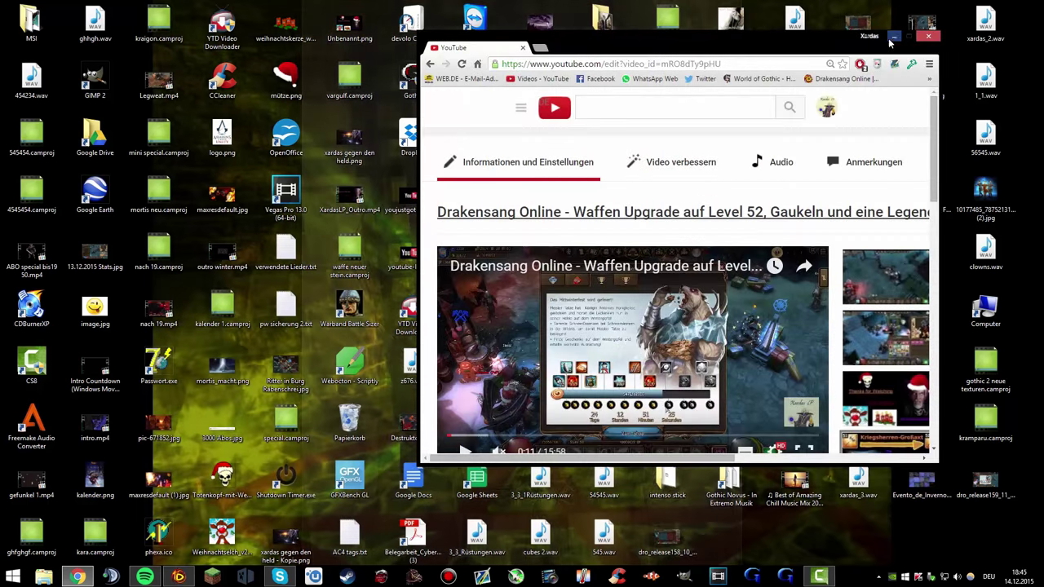
- Maximize the remaining browser window, reduce the page zoom, and load the current list of videos in the Video Manager
click(906, 37)
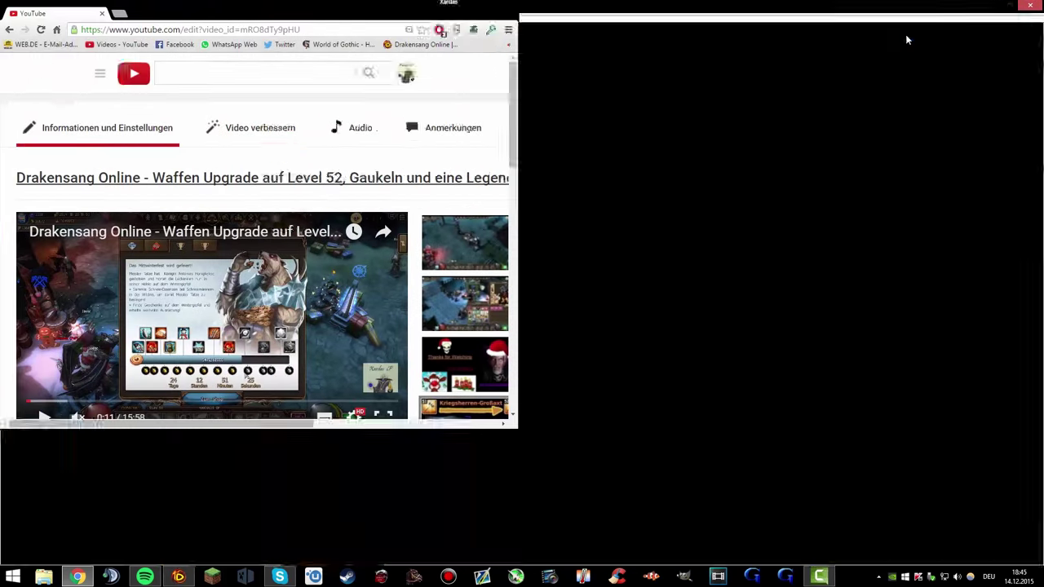
scroll(415, 394, down, 1)
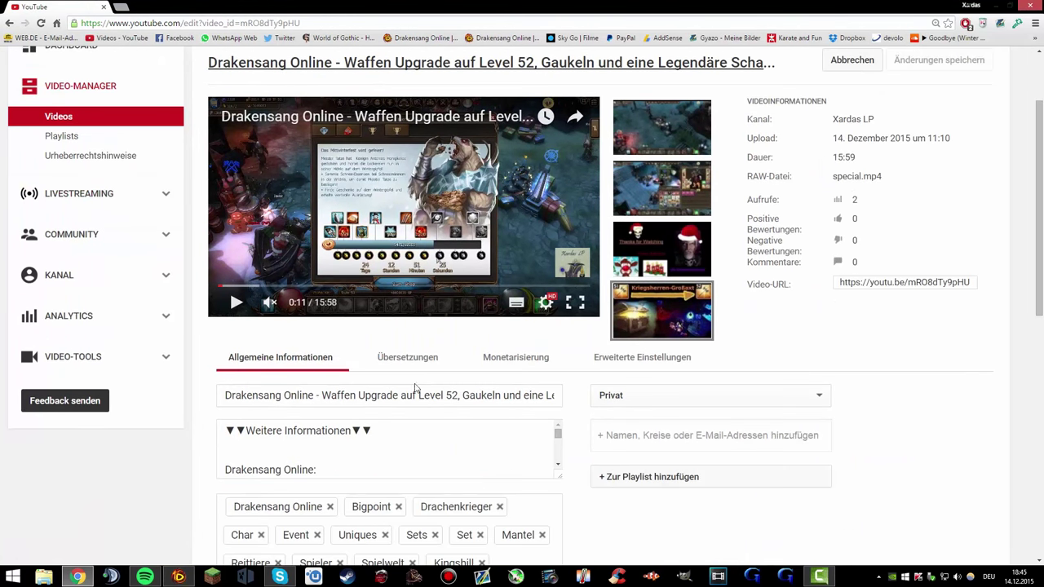
scroll(377, 206, up, 1)
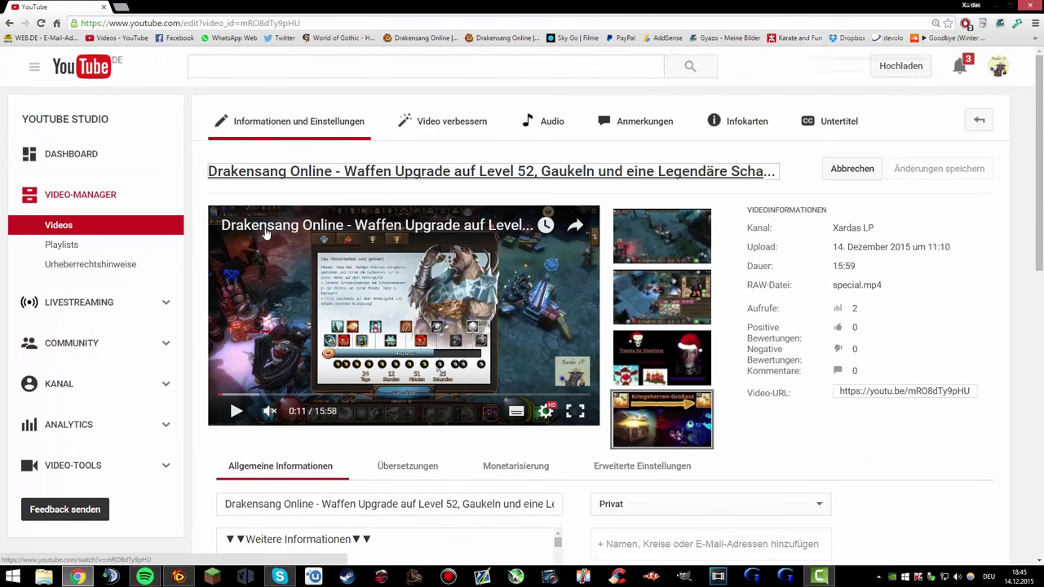
key(ctrl+minus)
key(ctrl+minus)
key(F5)
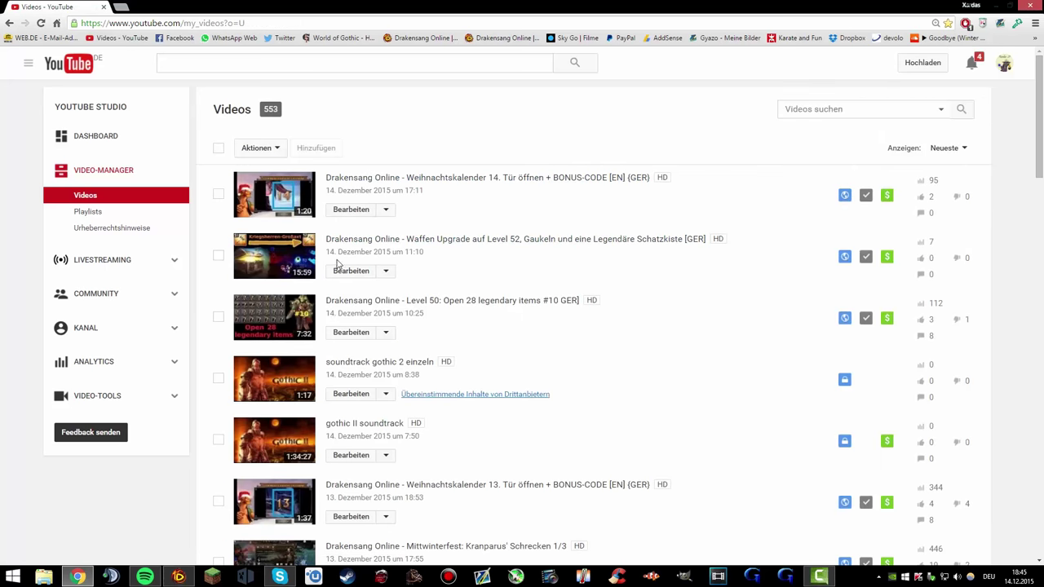
- Open the Waffen Upgrade auf Level 52 video's watch page, pause playback, and check its playback quality options
click(406, 239)
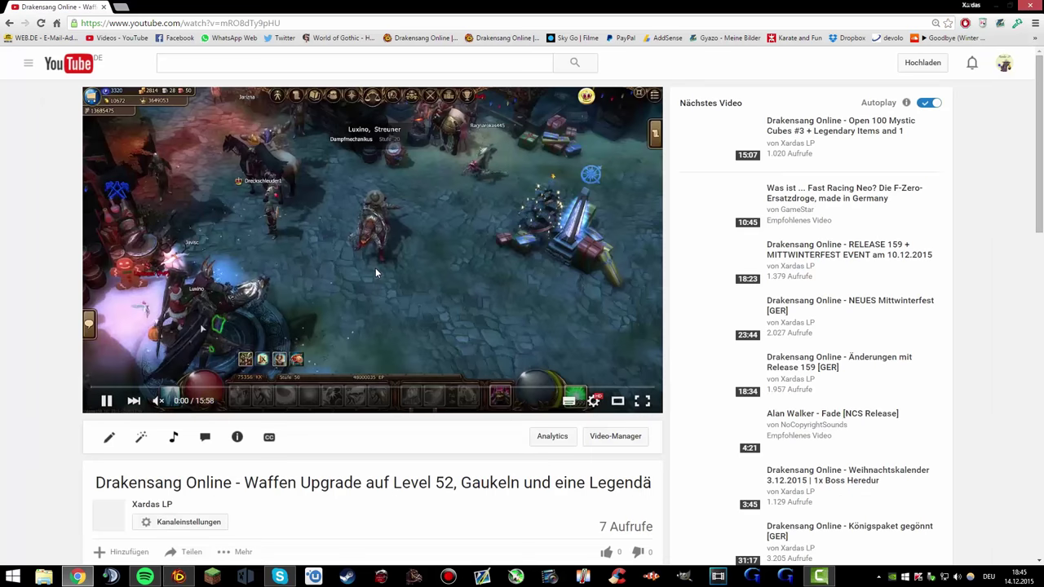
click(376, 268)
scroll(161, 405, down, 3)
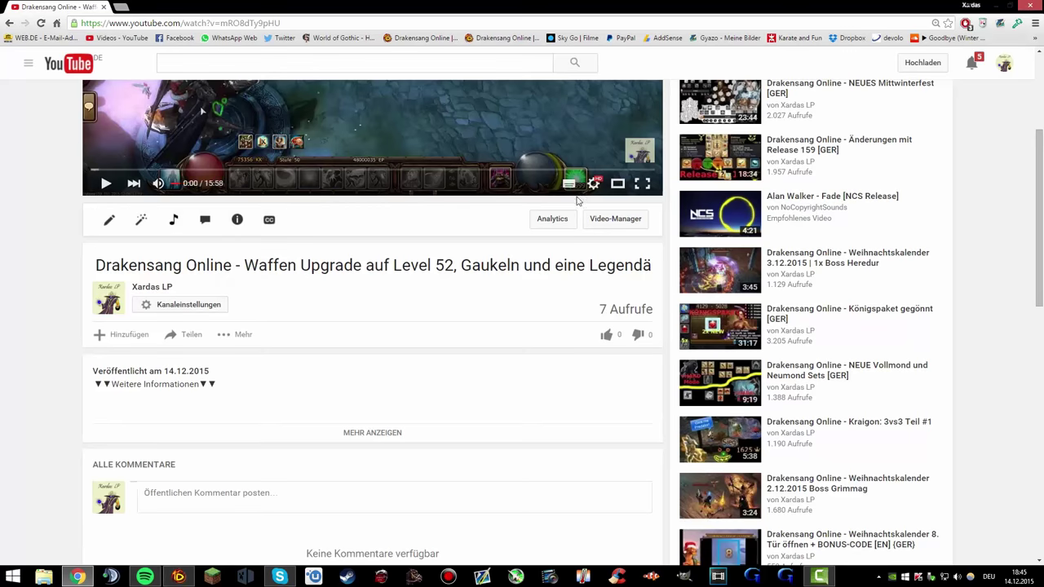
click(596, 193)
scroll(603, 204, up, 1)
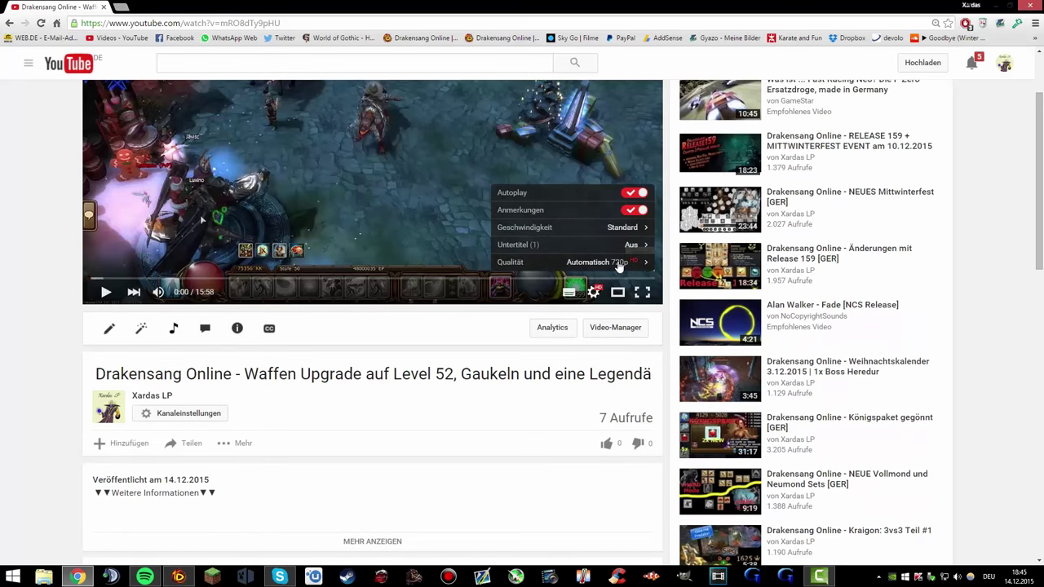
click(618, 263)
click(166, 423)
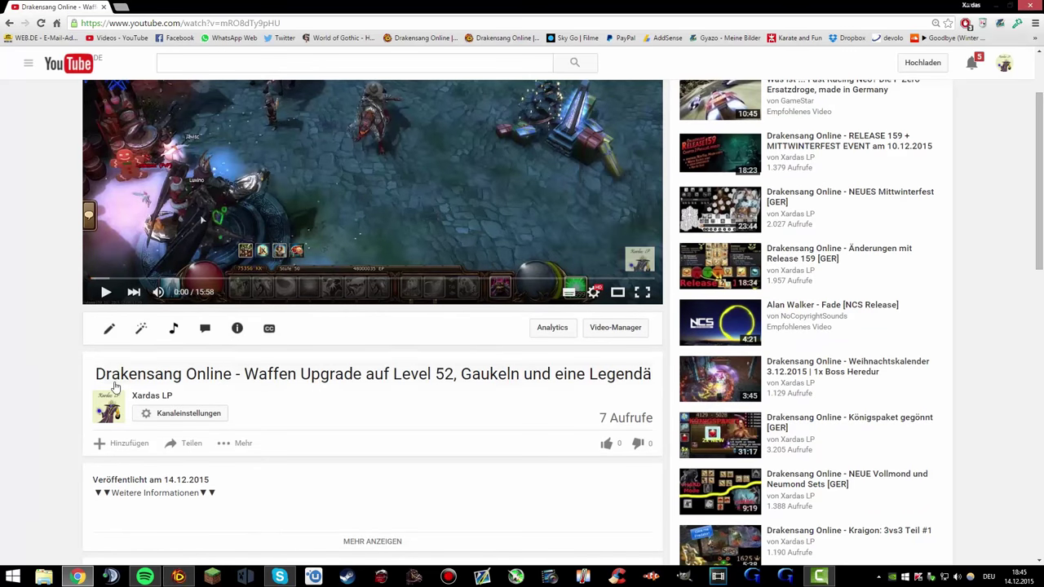
- Expand the video's description and read through the additional information and links
scroll(165, 425, down, 1)
click(343, 435)
scroll(213, 416, down, 1)
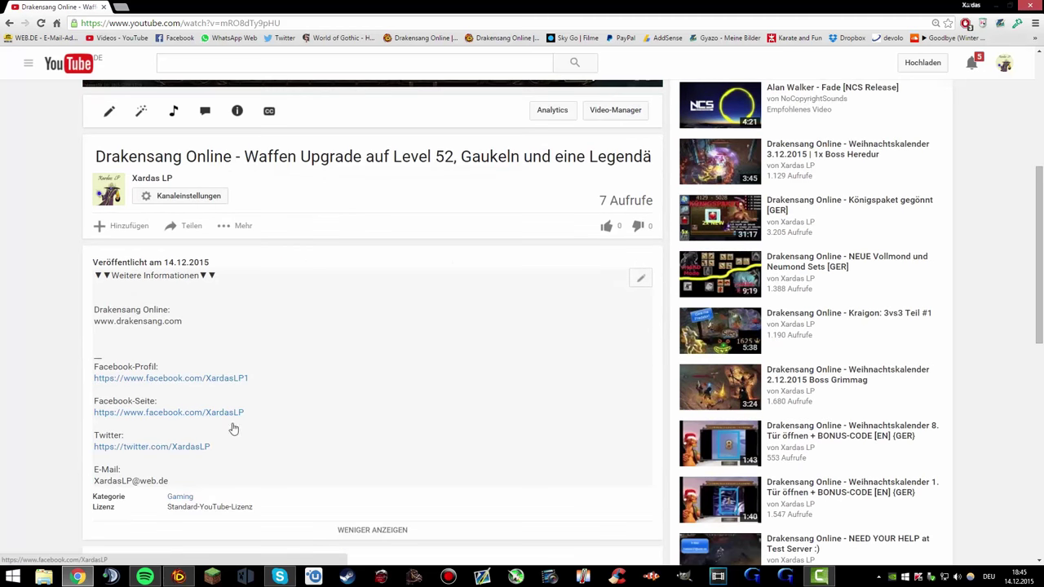
scroll(326, 384, down, 3)
scroll(323, 350, up, 3)
- Share the video publicly on Google+ and open the sharing window for another social network
click(188, 225)
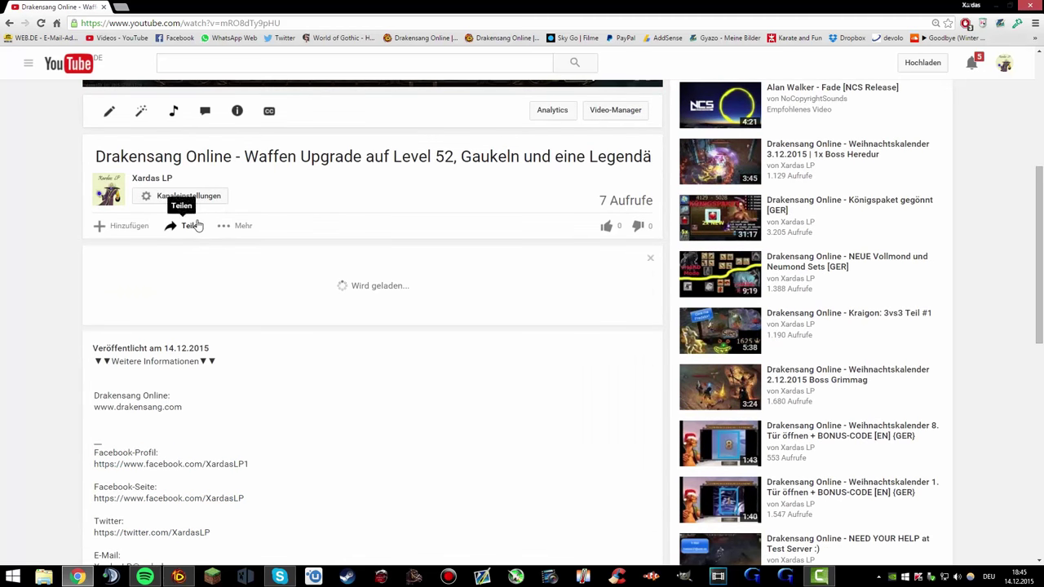
click(144, 298)
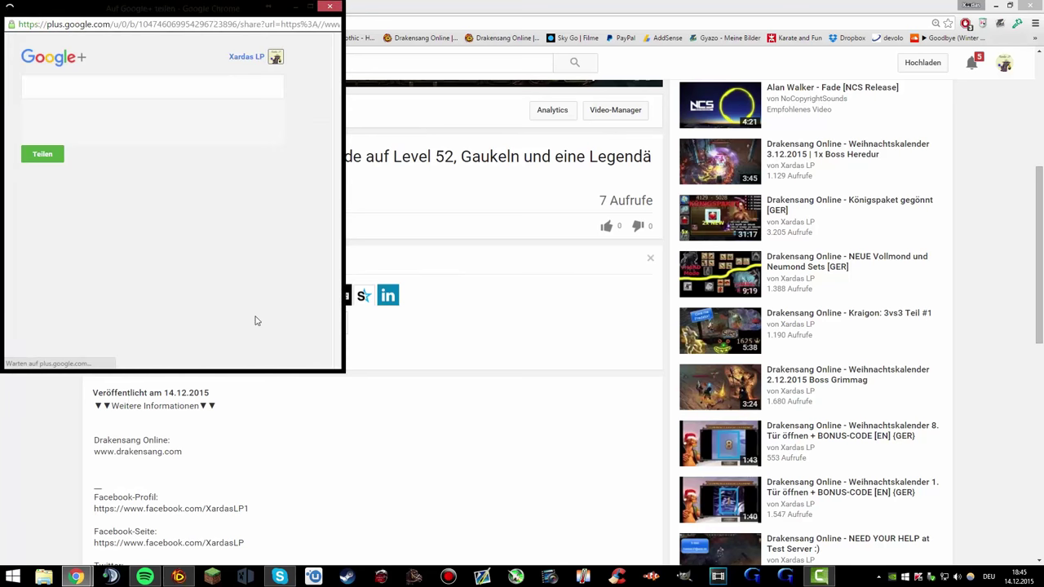
click(58, 217)
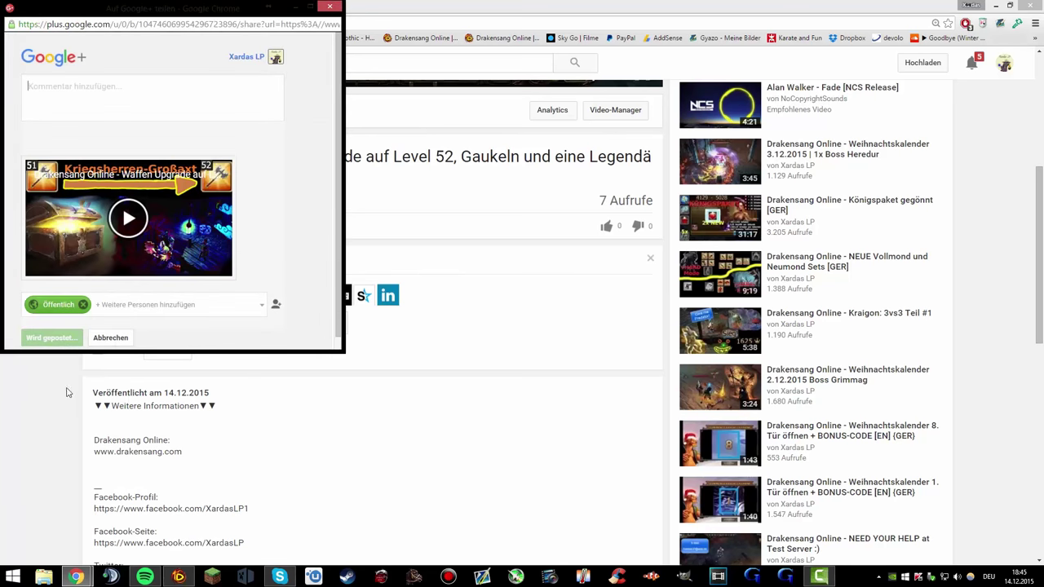
click(127, 297)
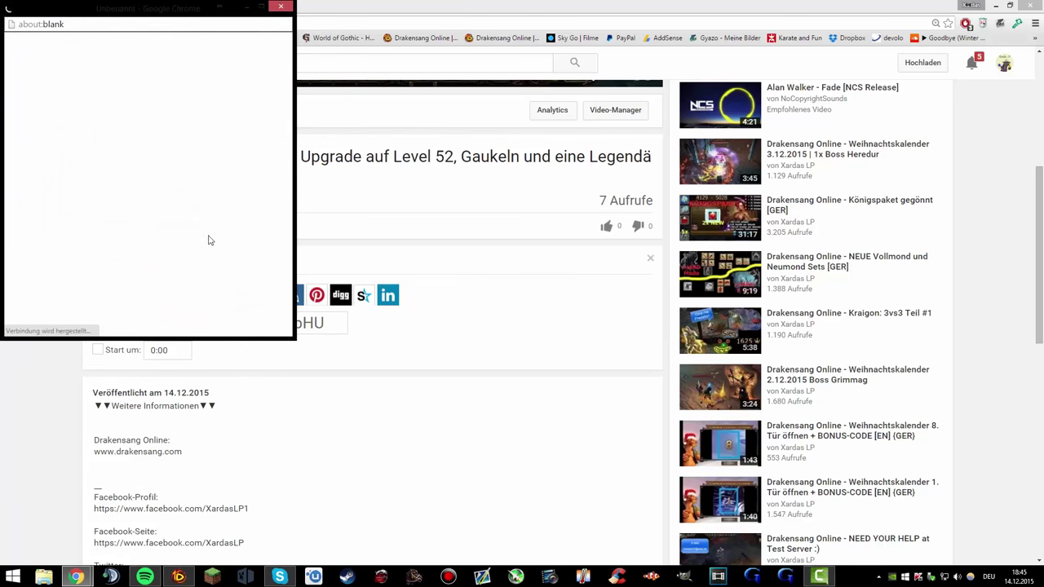